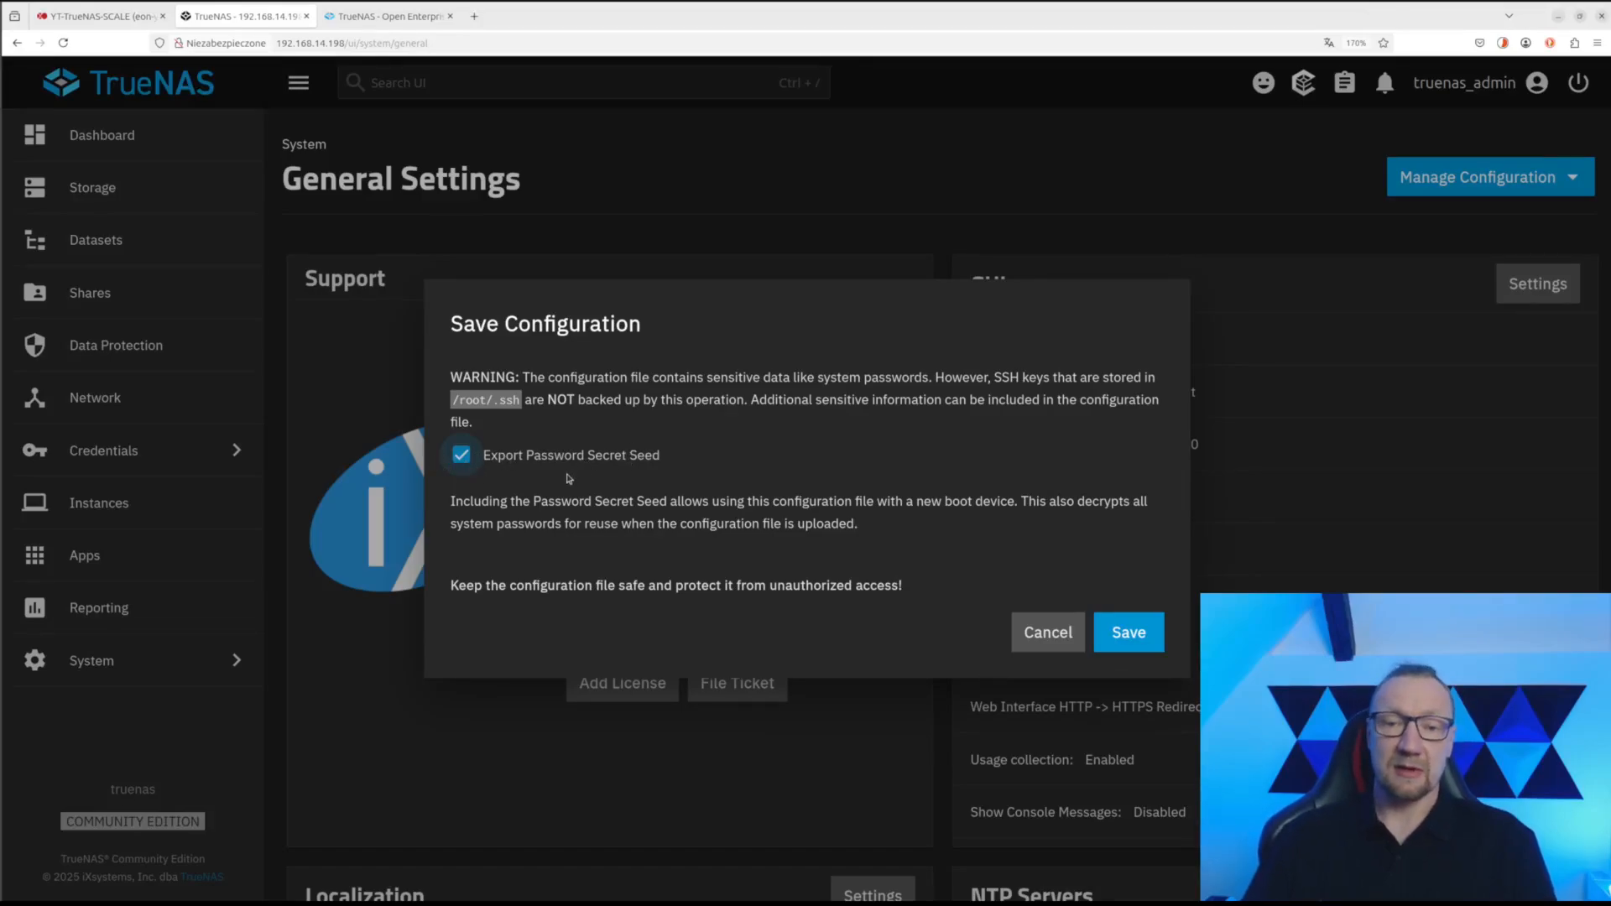
- Save the TrueNAS configuration file with the password secret seed included and check the browser's download list for it
click(1130, 636)
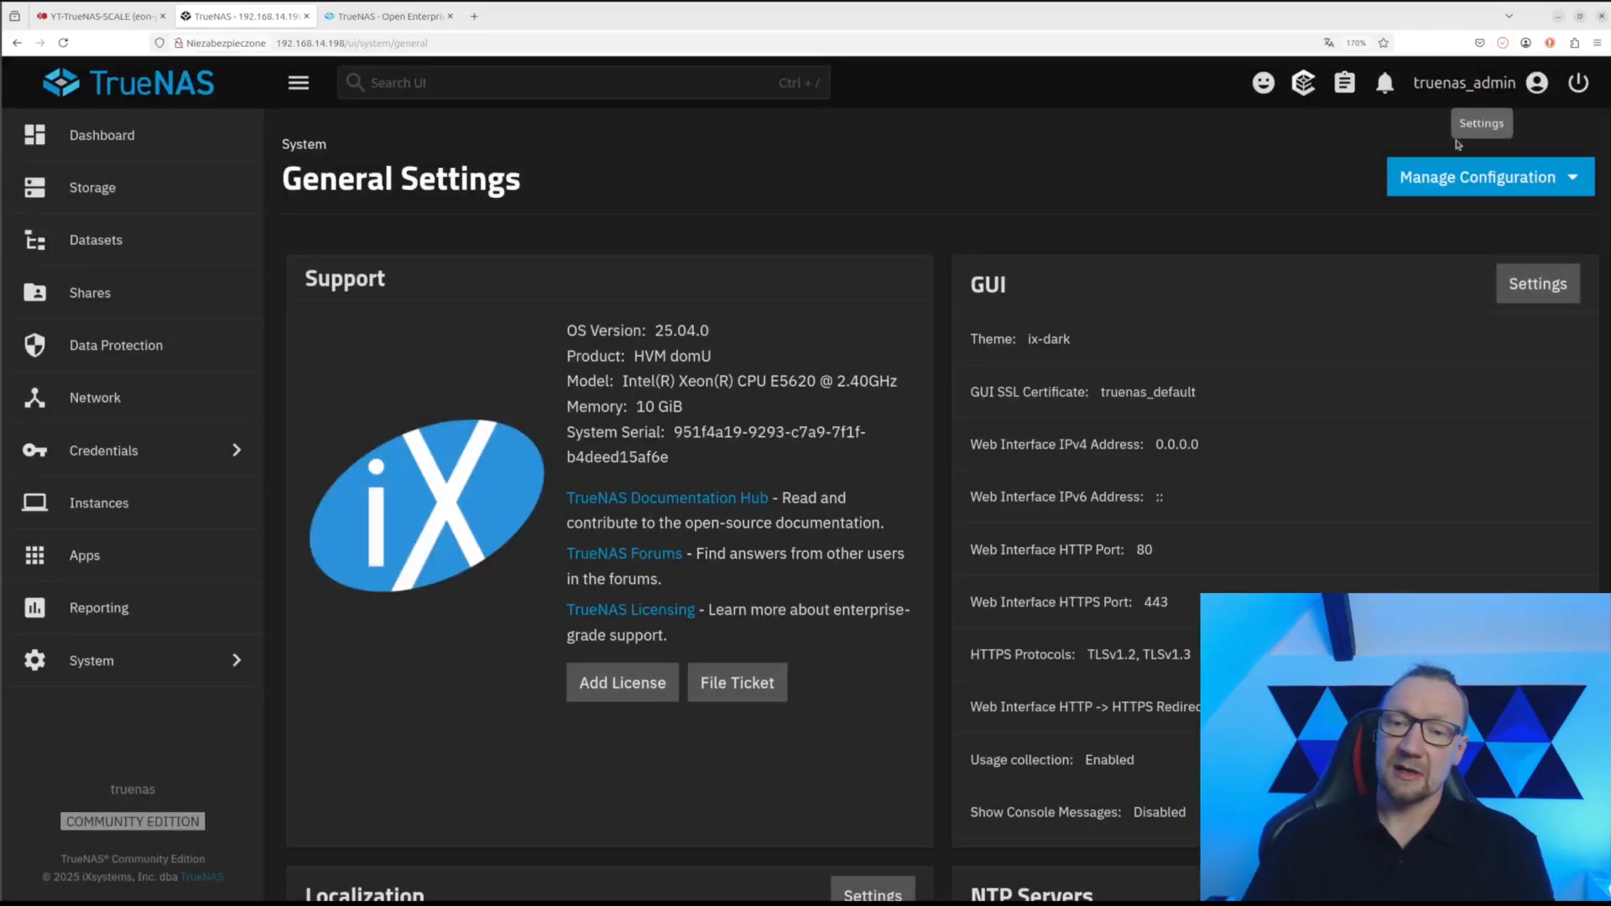
click(1505, 46)
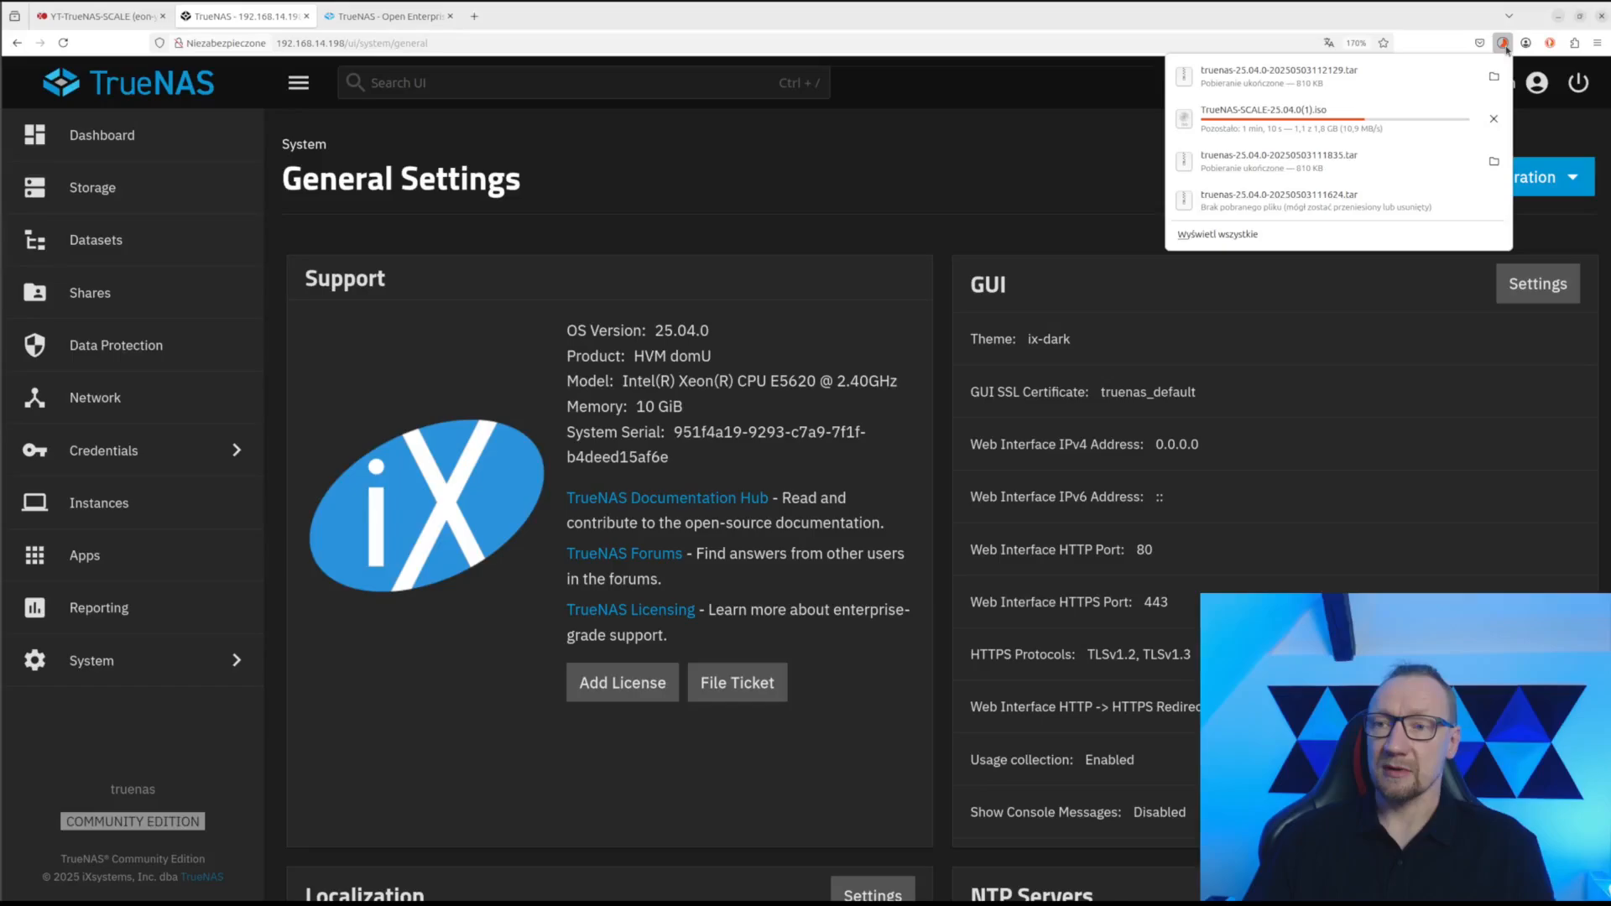
click(985, 148)
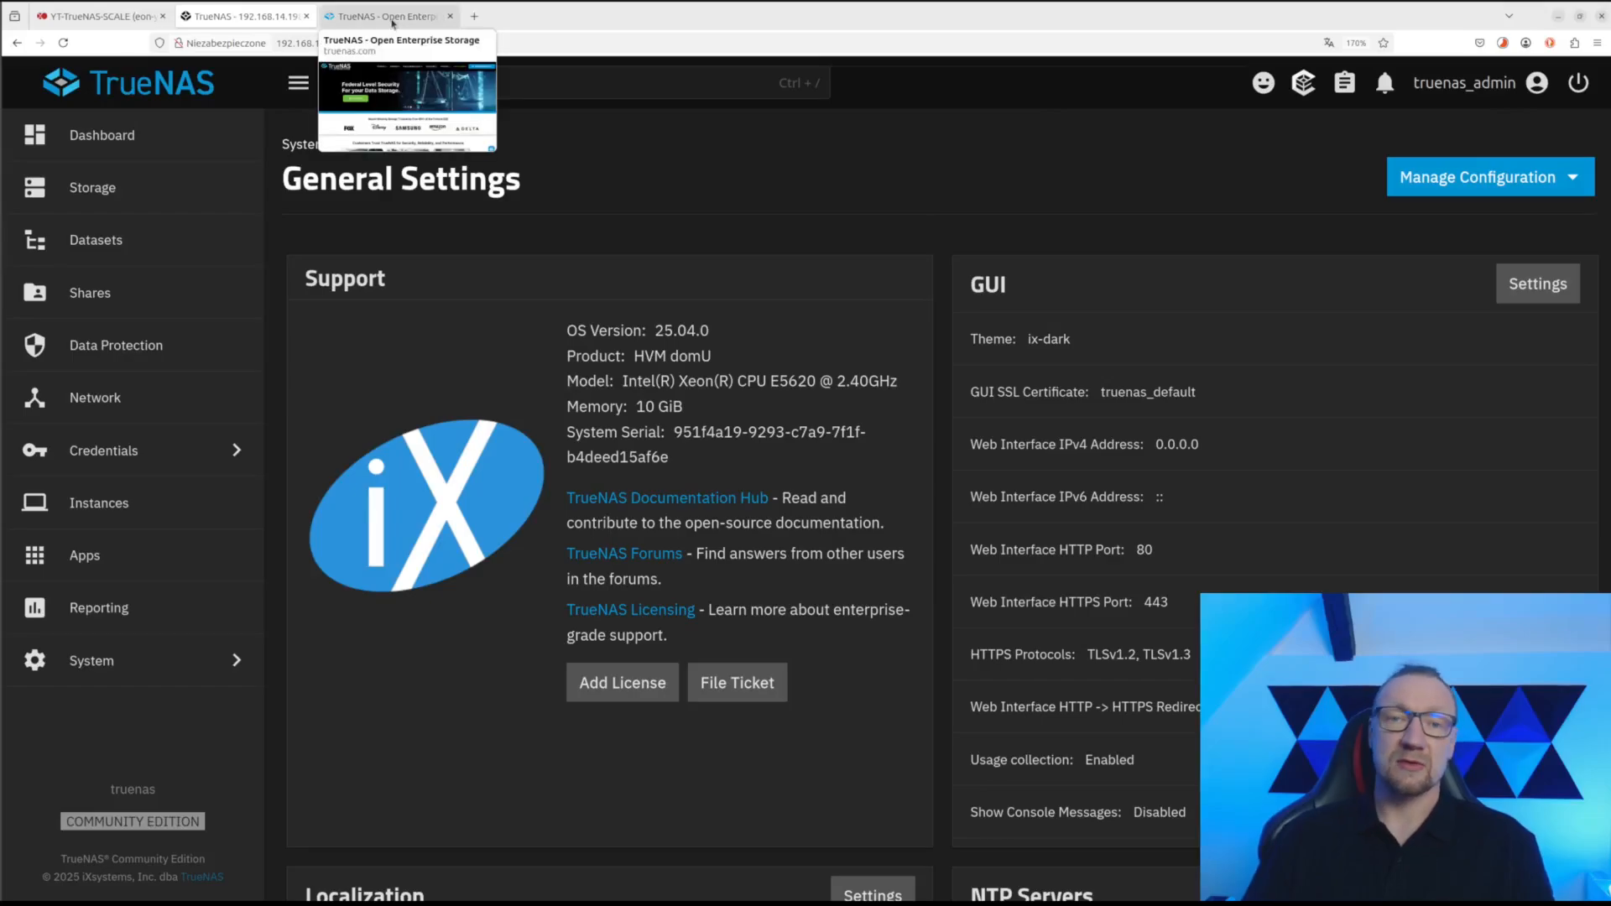
- On the truenas.com site, open the download page for TrueNAS Community Edition
click(391, 19)
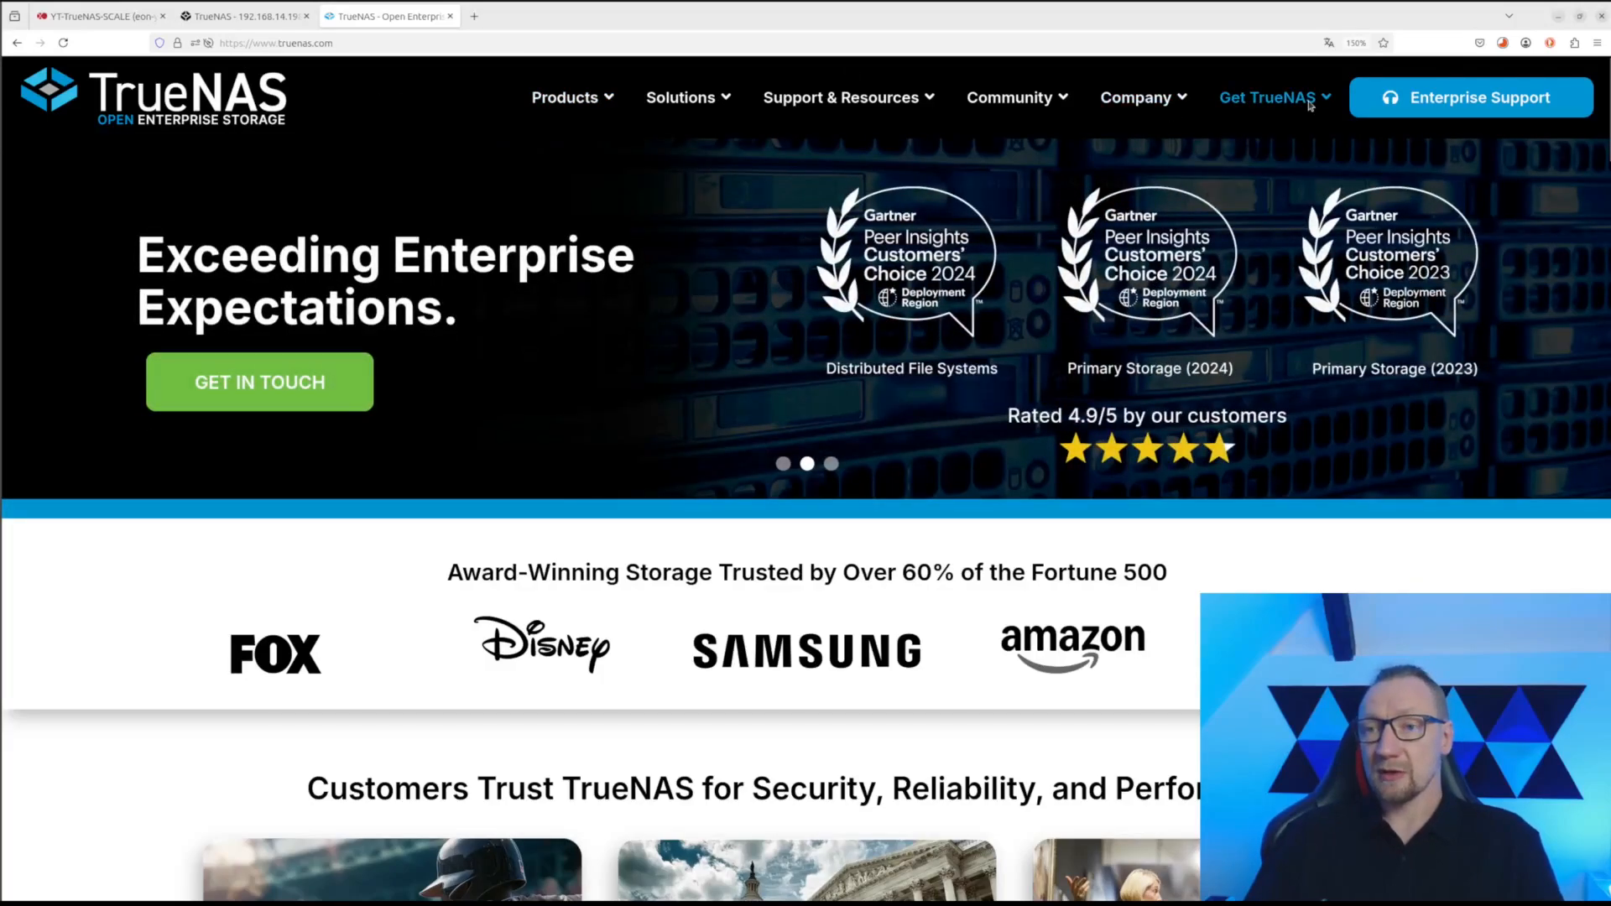
mouse_move(1309, 104)
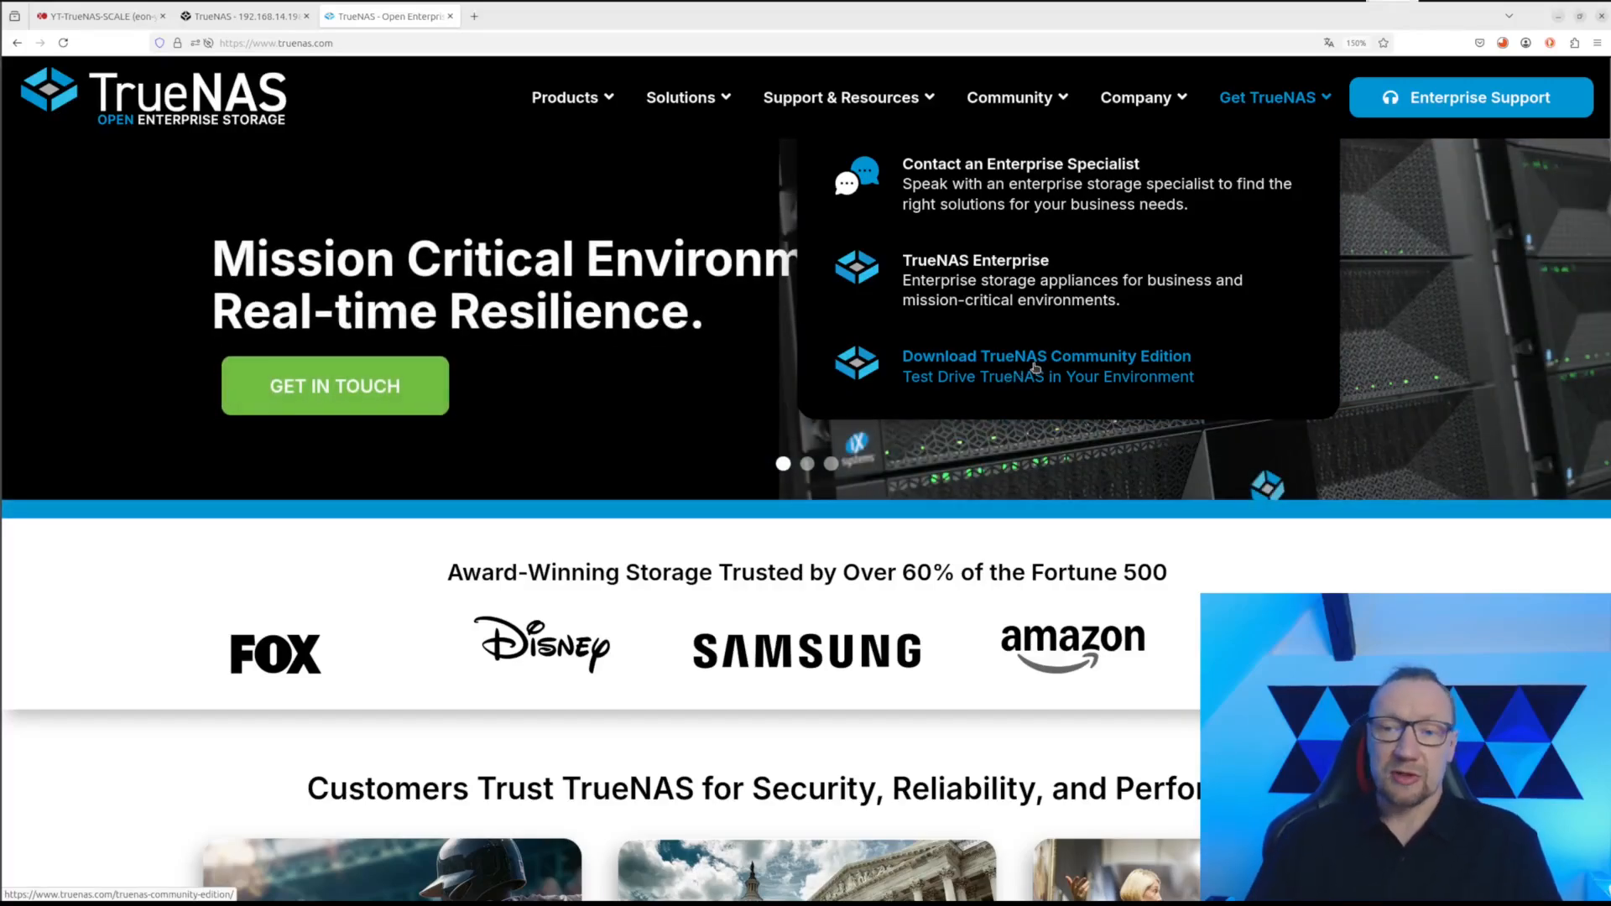
click(1036, 367)
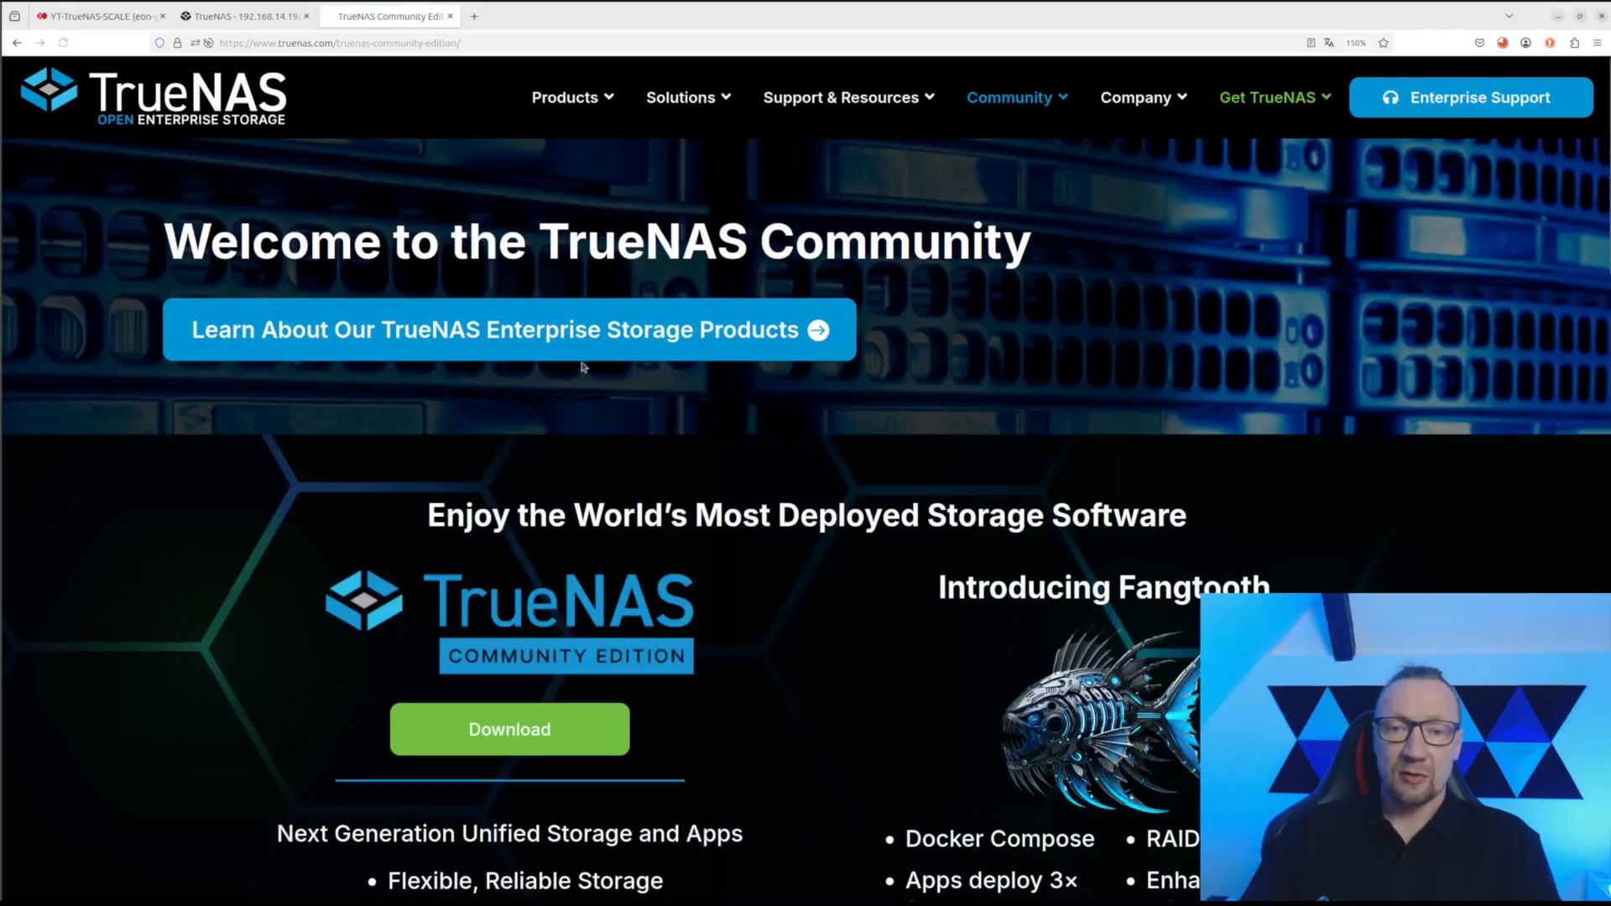
scroll(536, 420, down, 3)
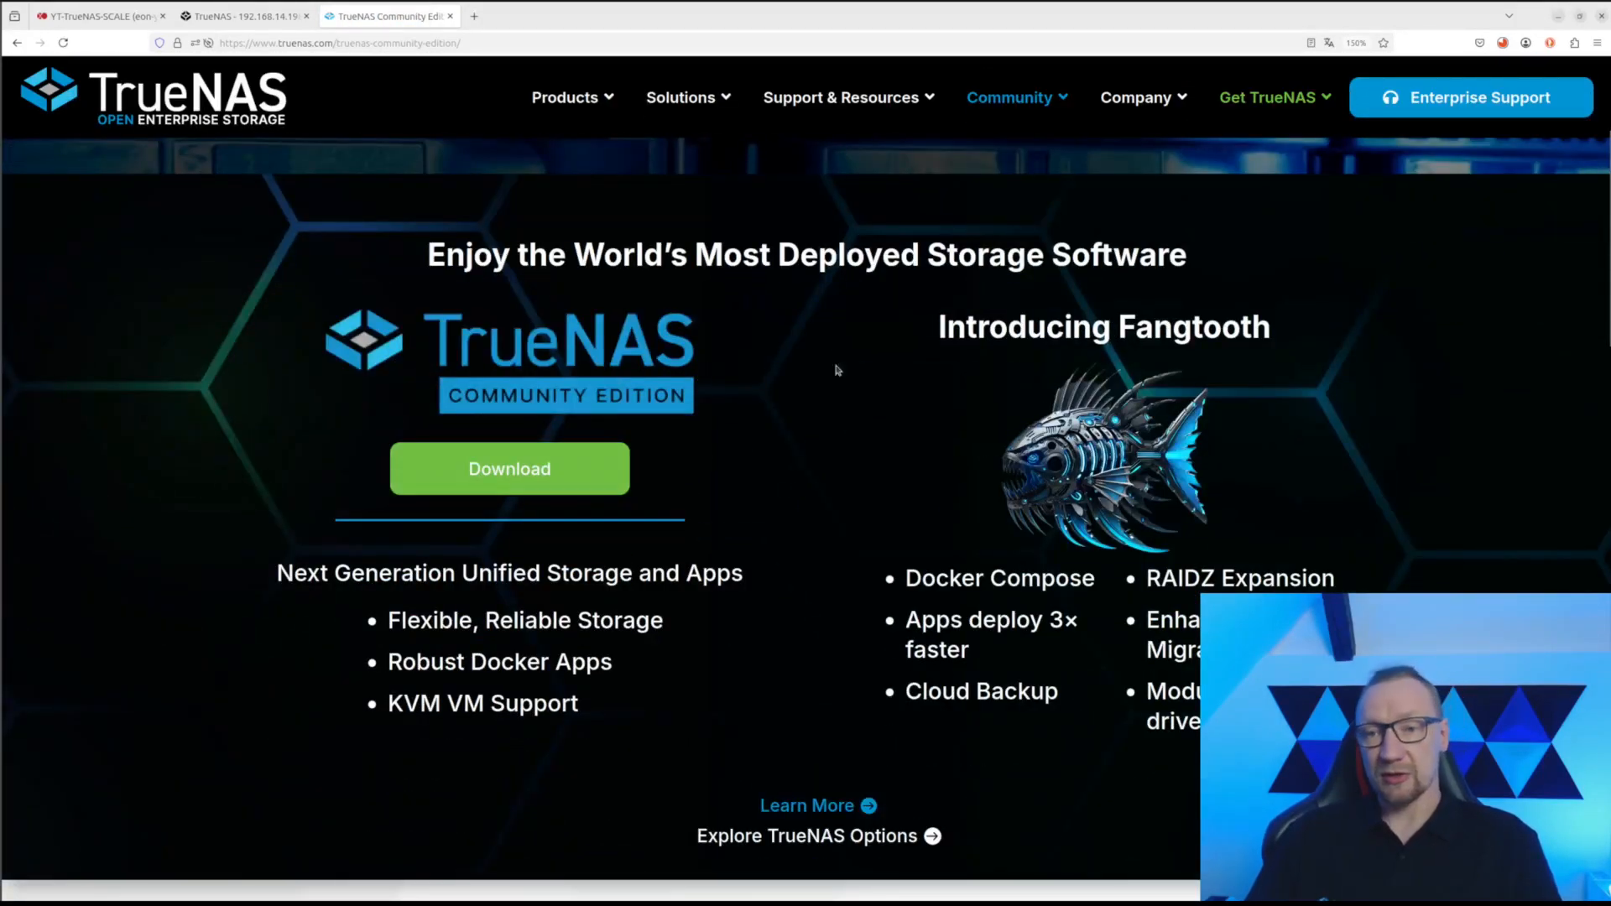
click(585, 471)
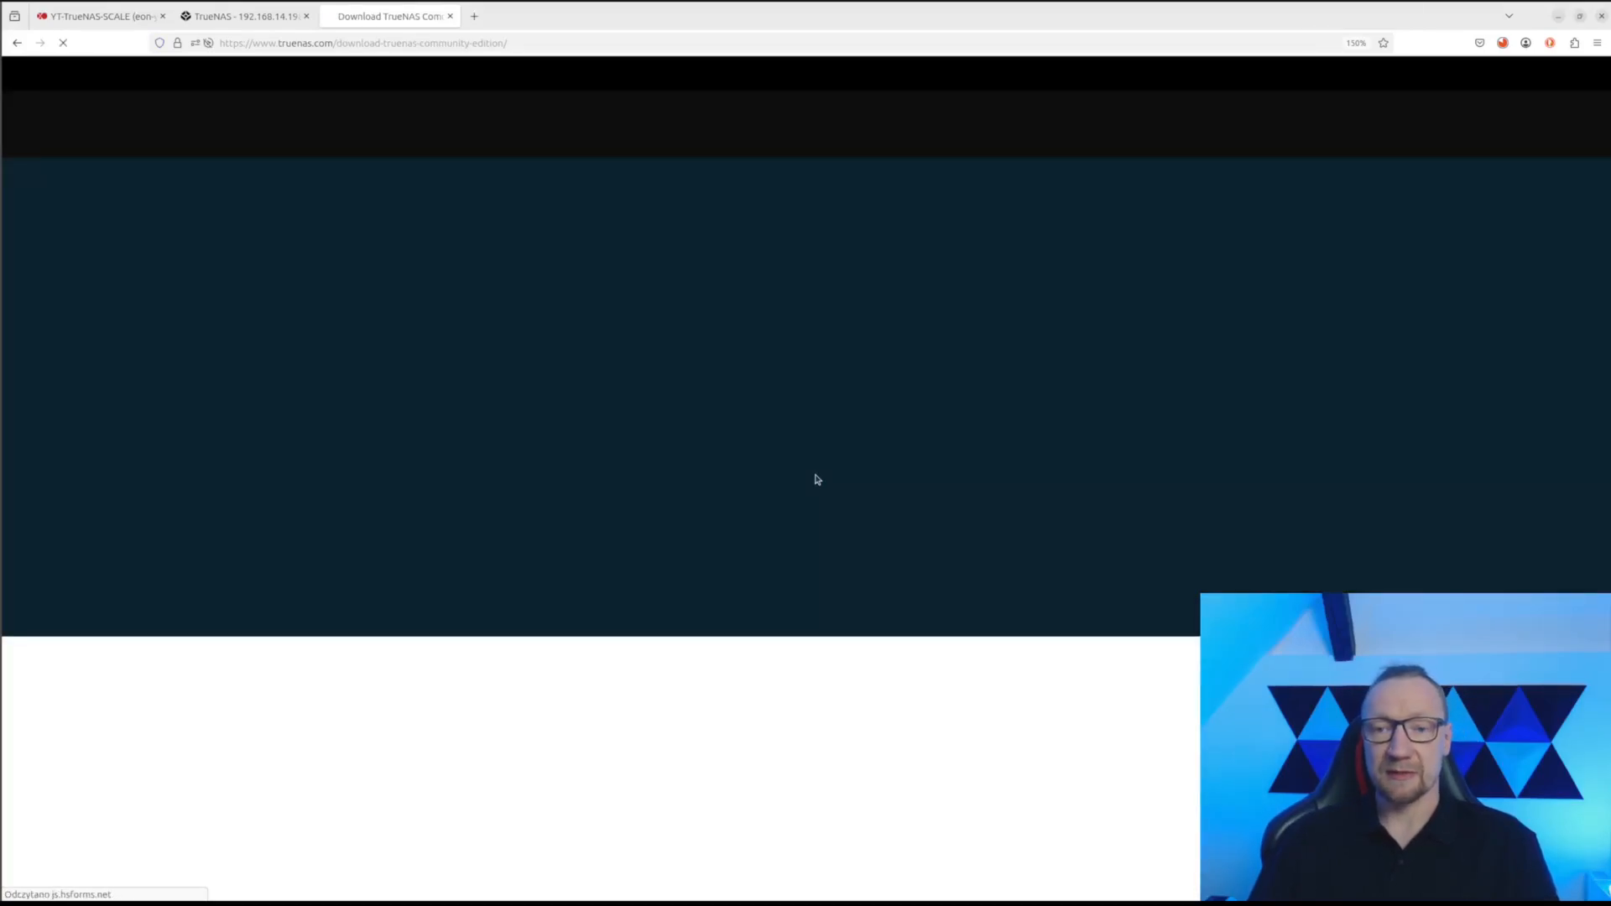
- Skip the newsletter sign-up and download the current stable version, TrueNAS 25.04.0
scroll(812, 467, down, 3)
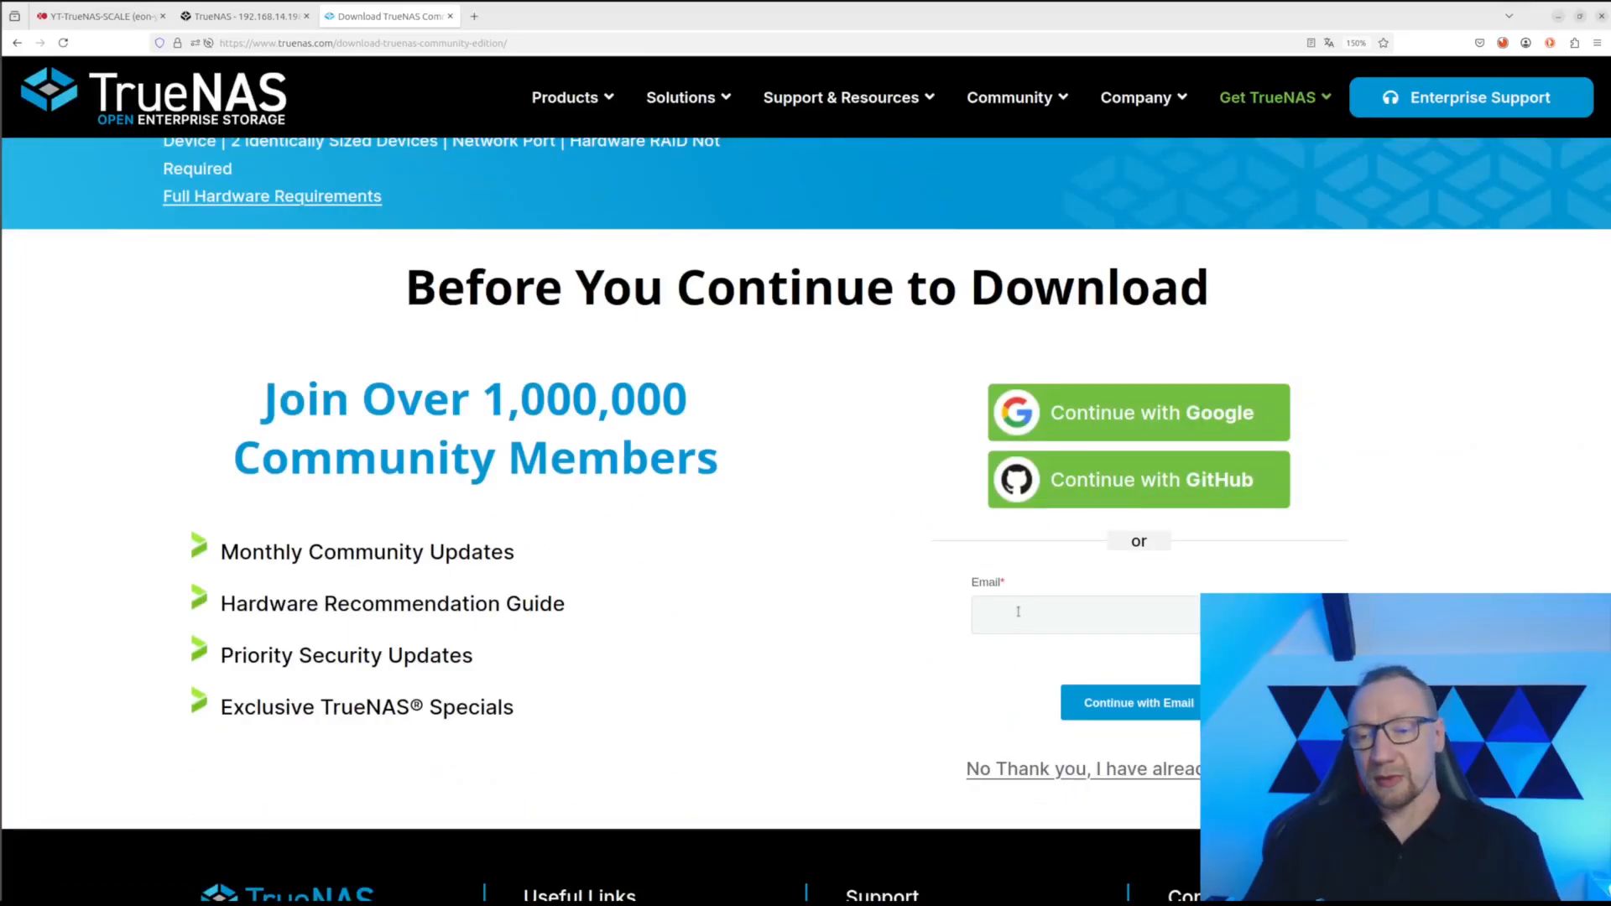
scroll(841, 537, down, 2)
scroll(847, 469, up, 1)
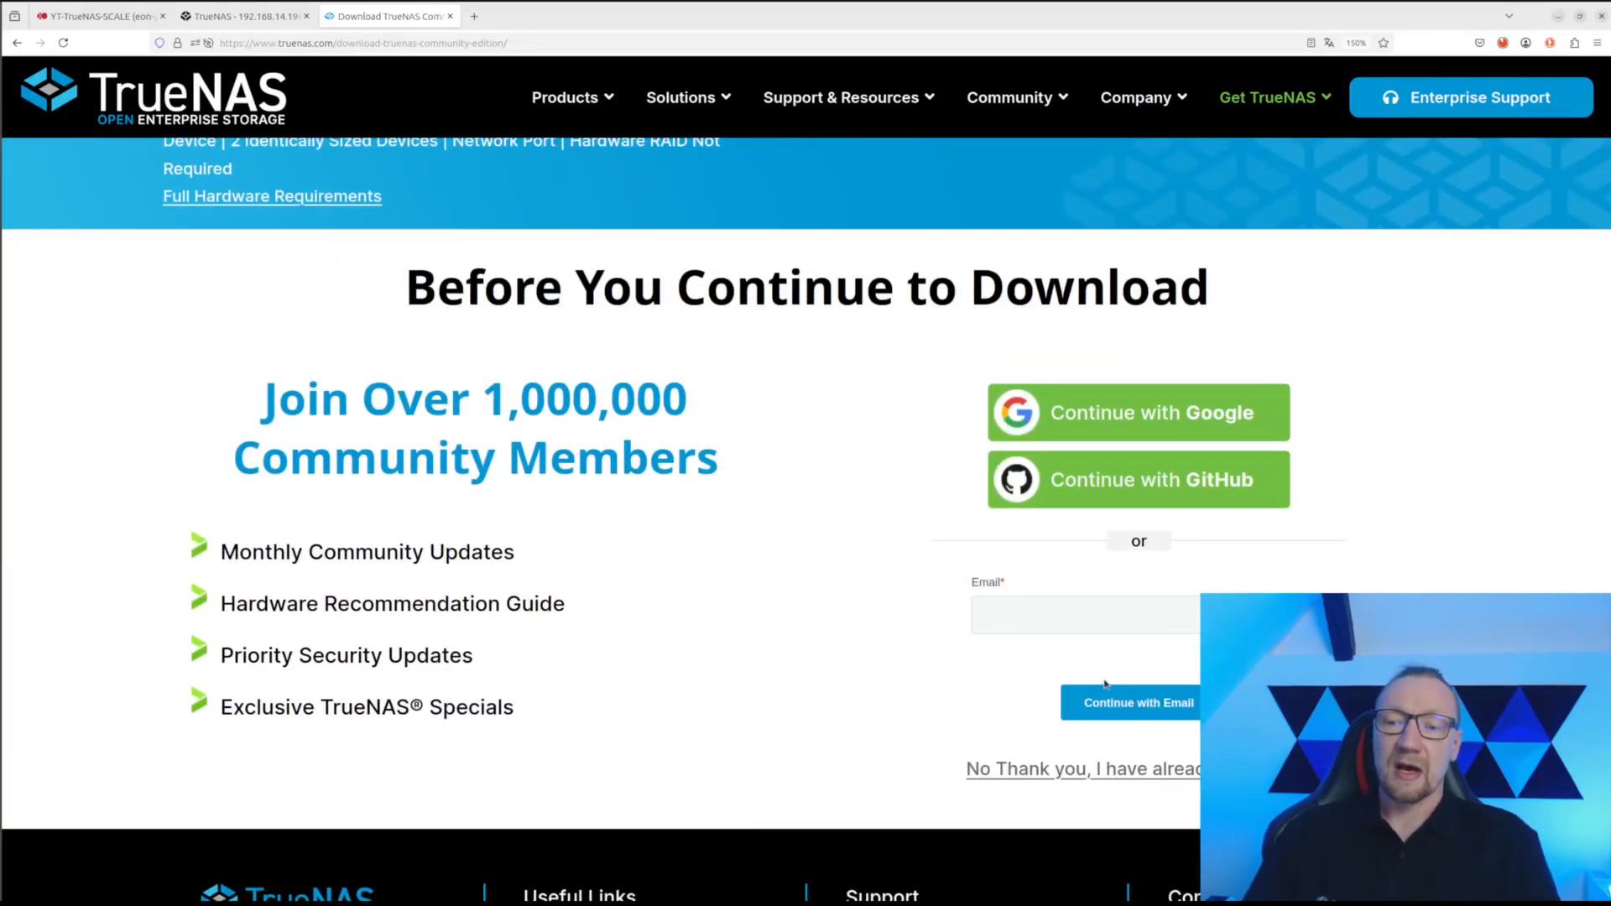
click(1077, 769)
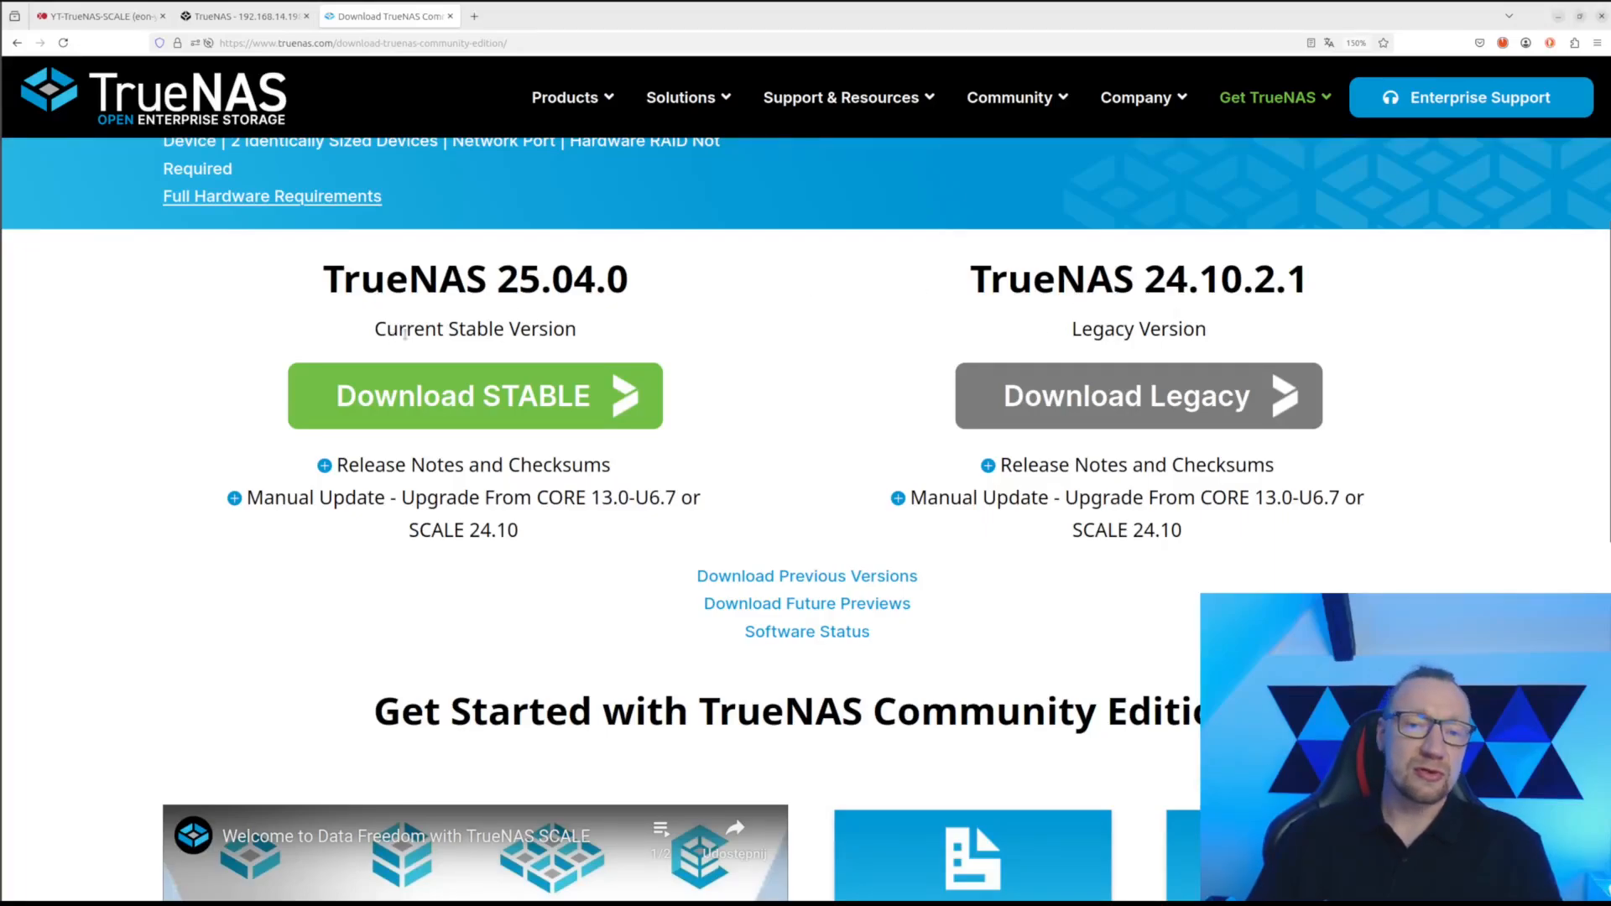
drag(333, 277, 638, 280)
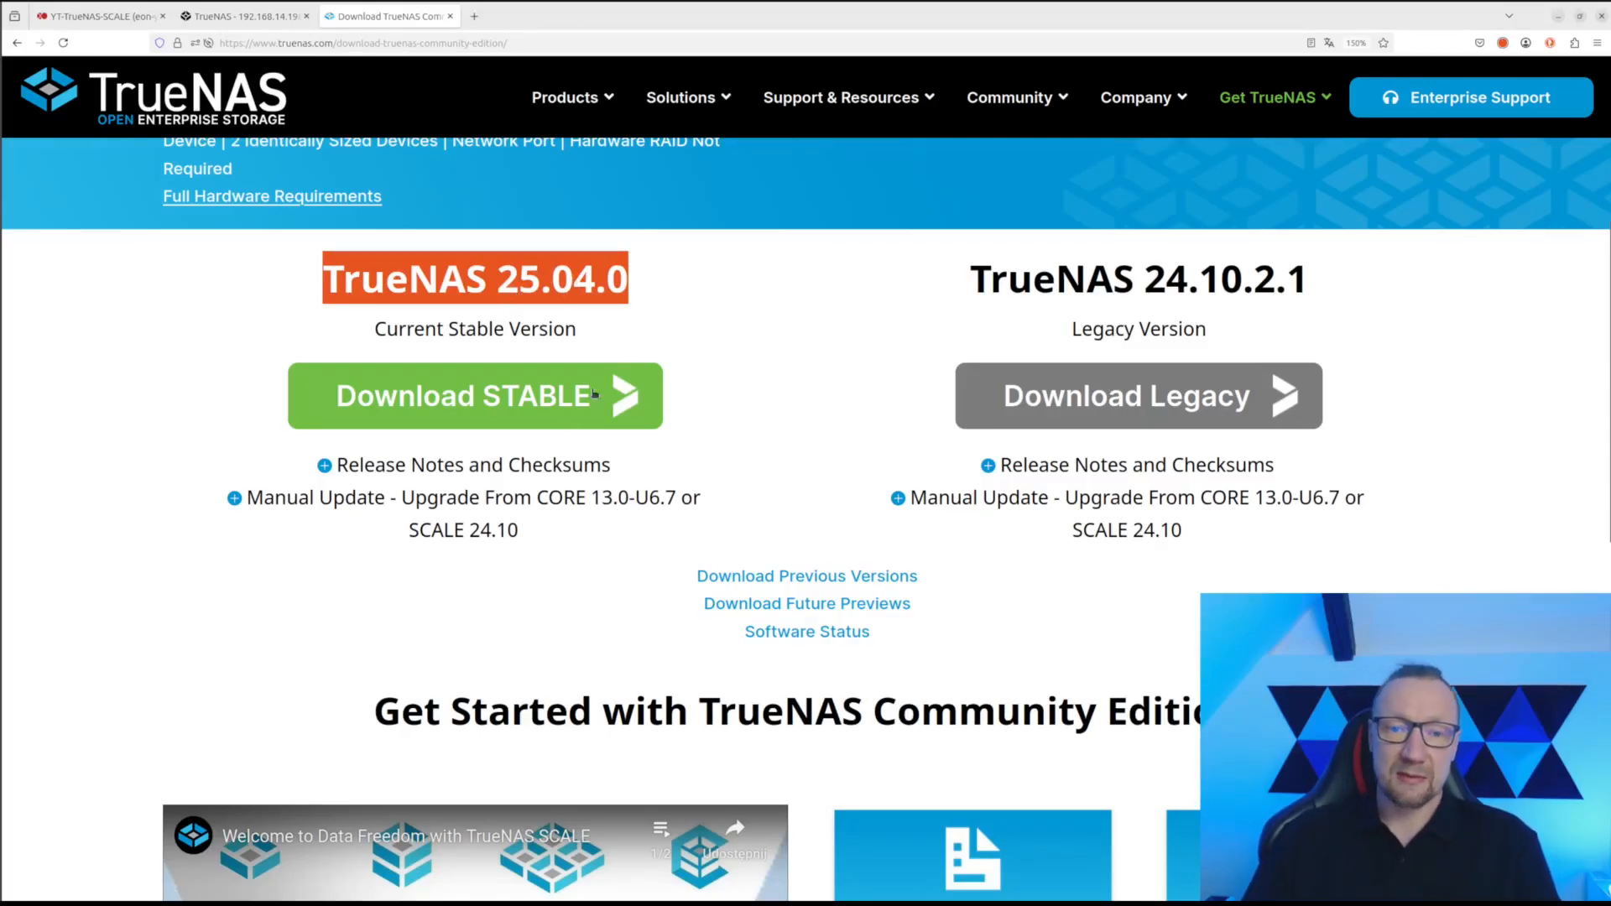
click(476, 396)
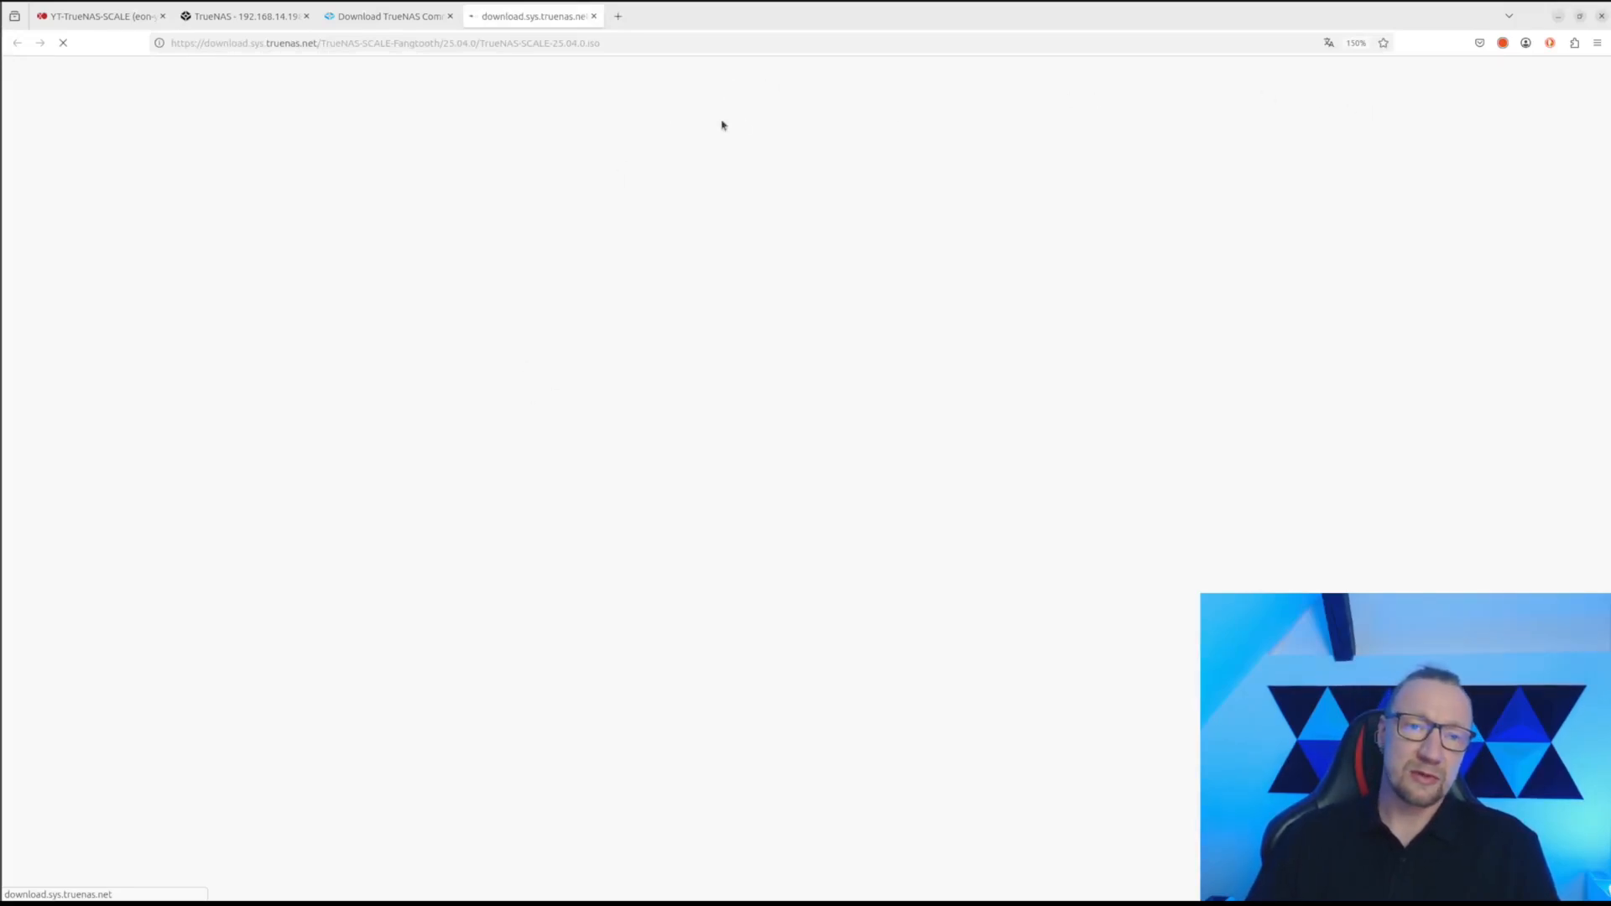
- Switch to Xen Orchestra and examine the stats and console of the YT-TrueNAS-SCALE virtual machine
click(127, 20)
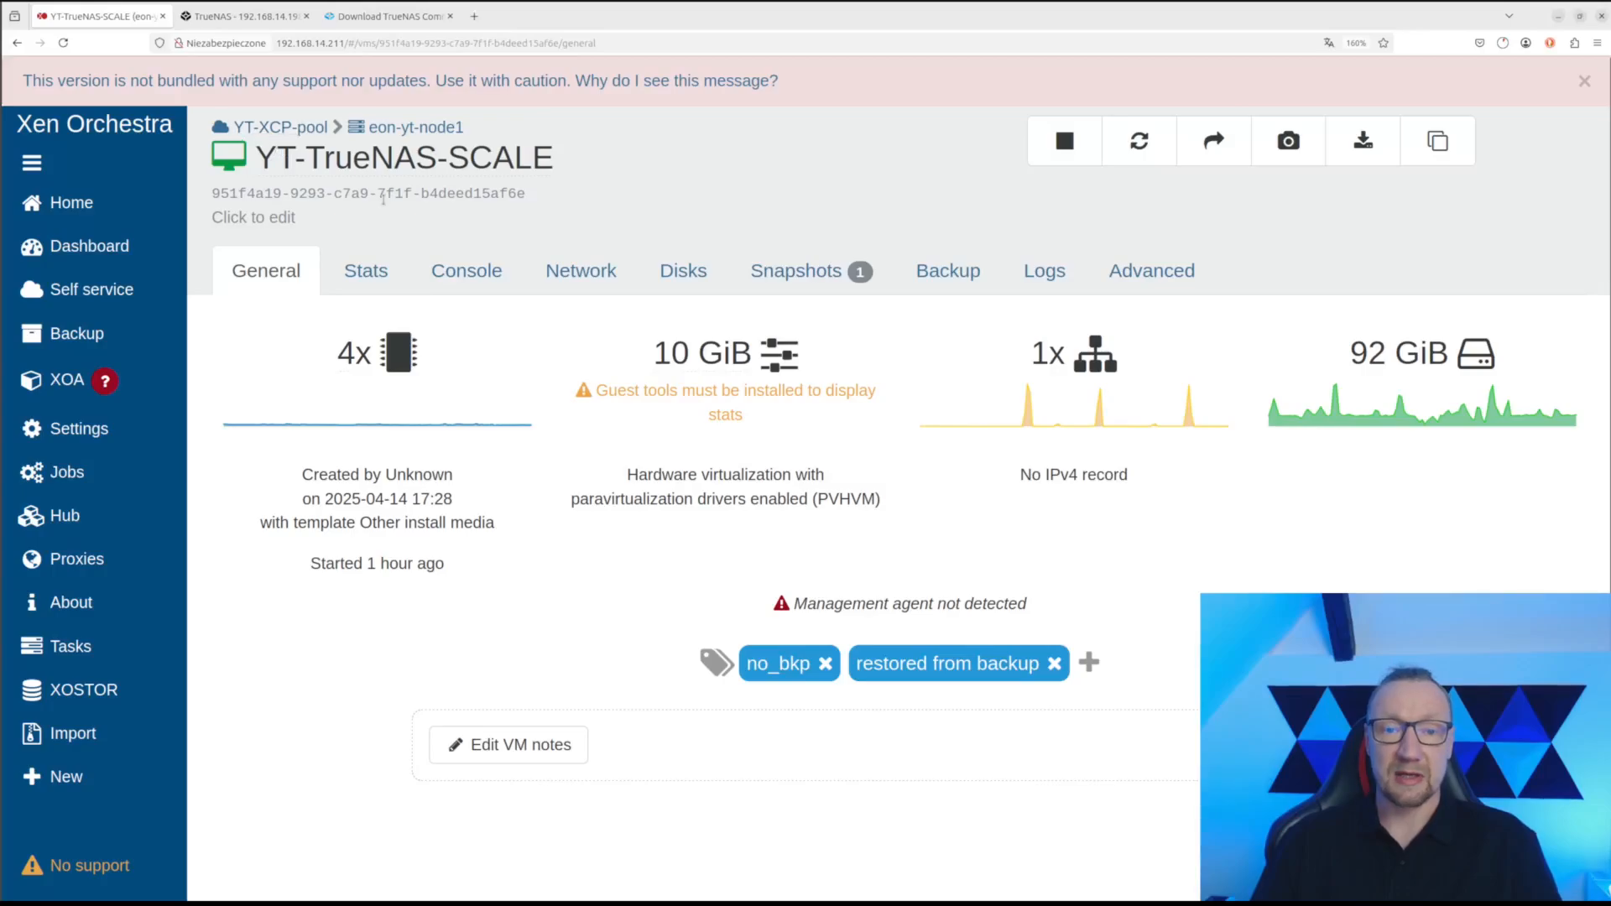
click(369, 273)
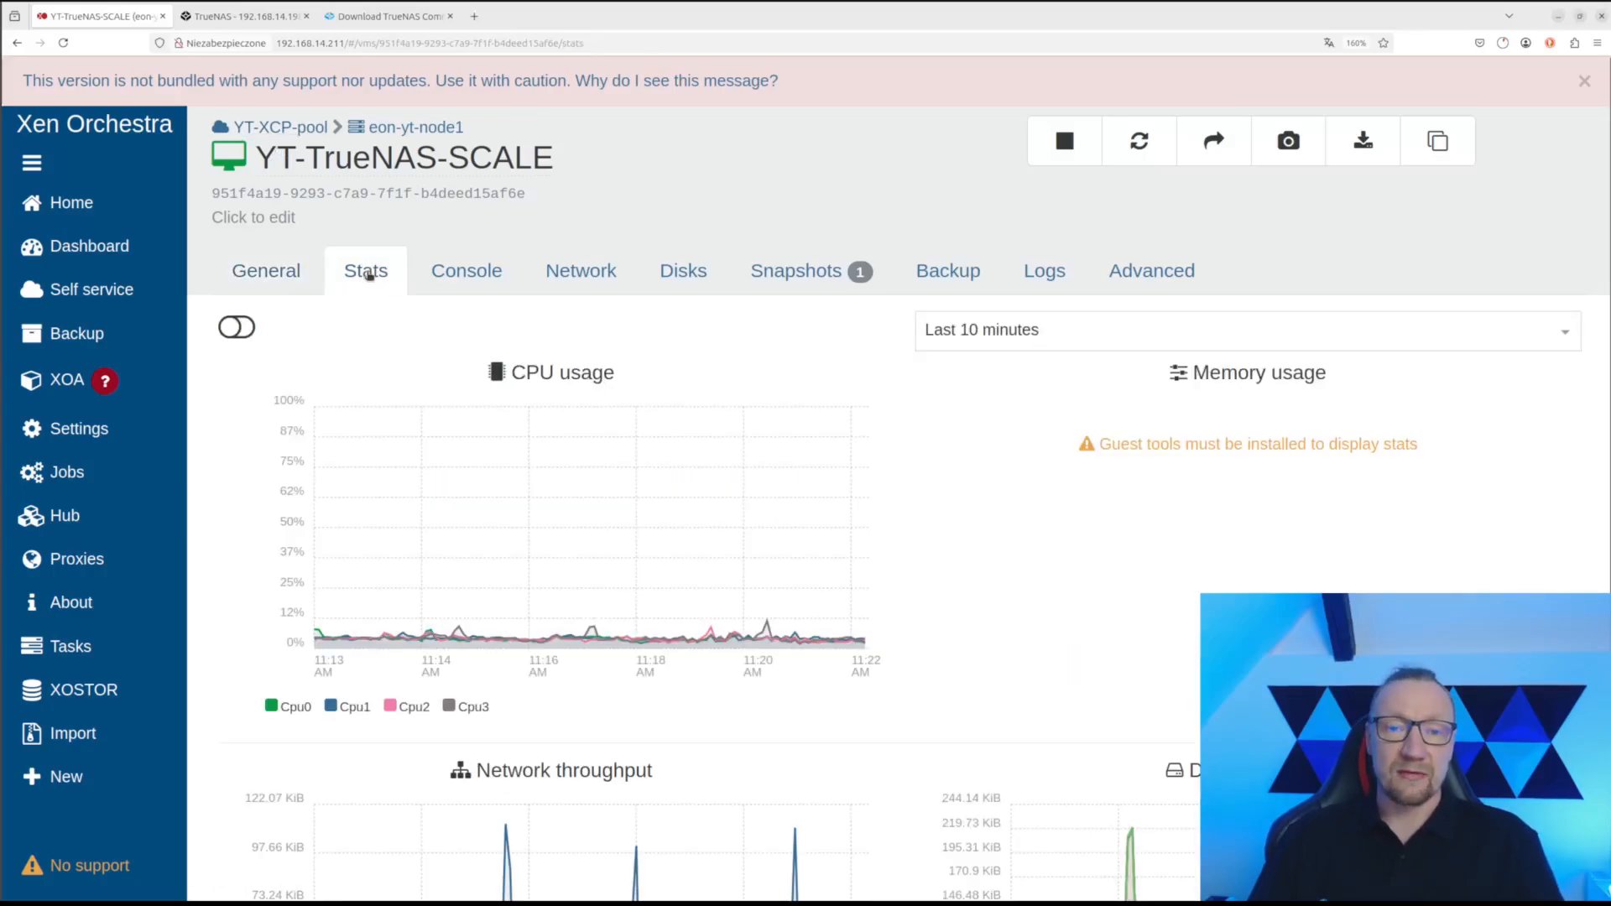
click(464, 273)
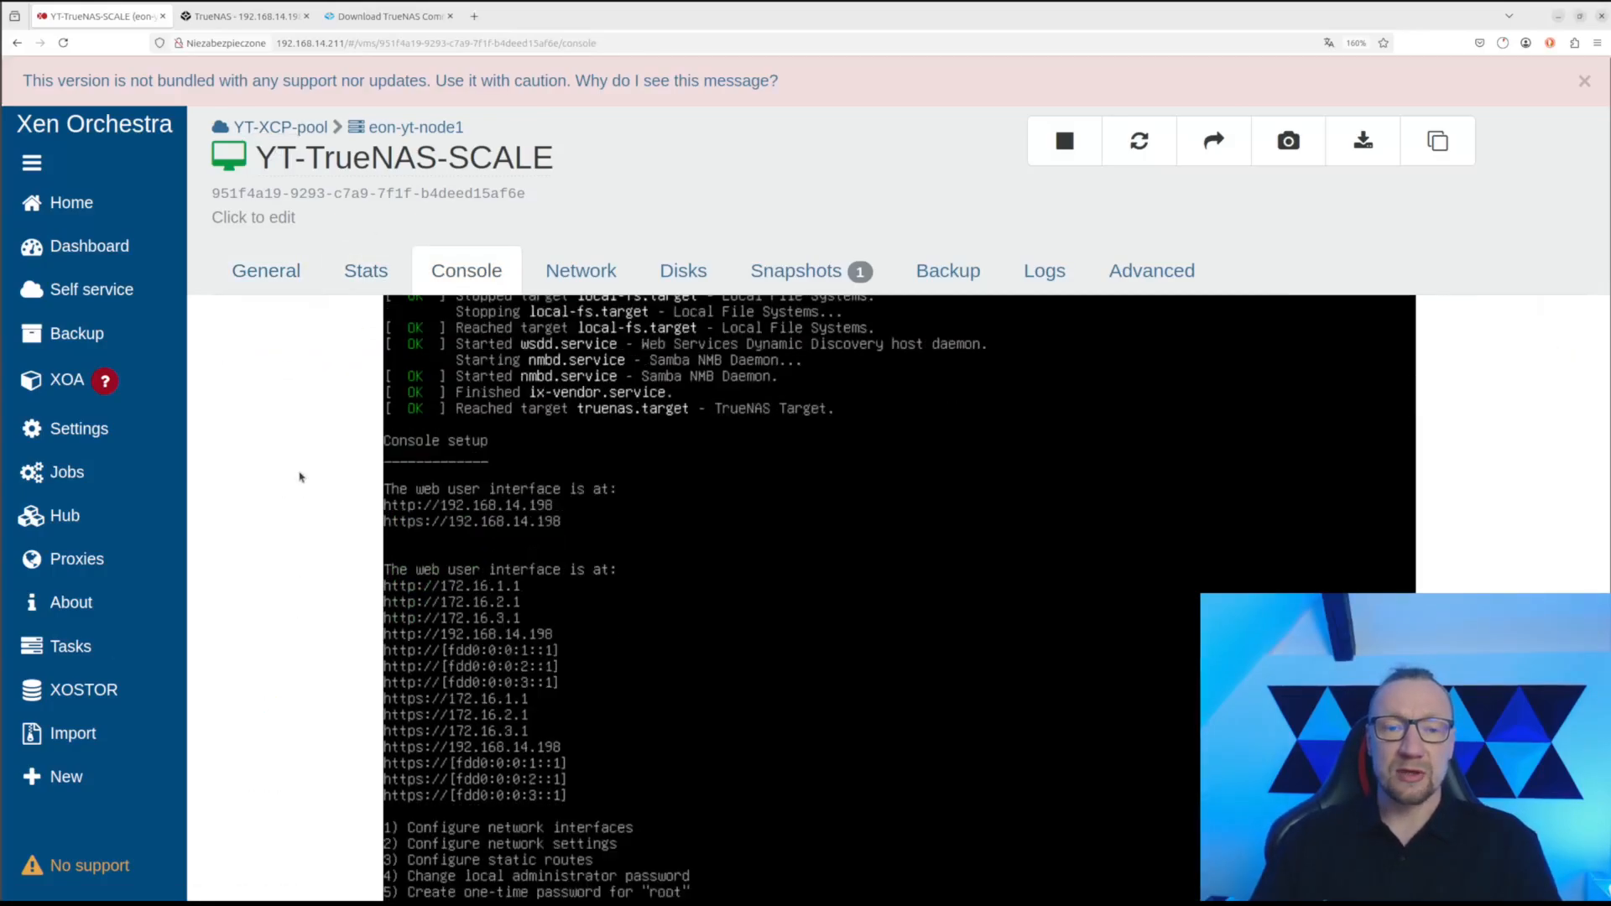
scroll(327, 443, down, 2)
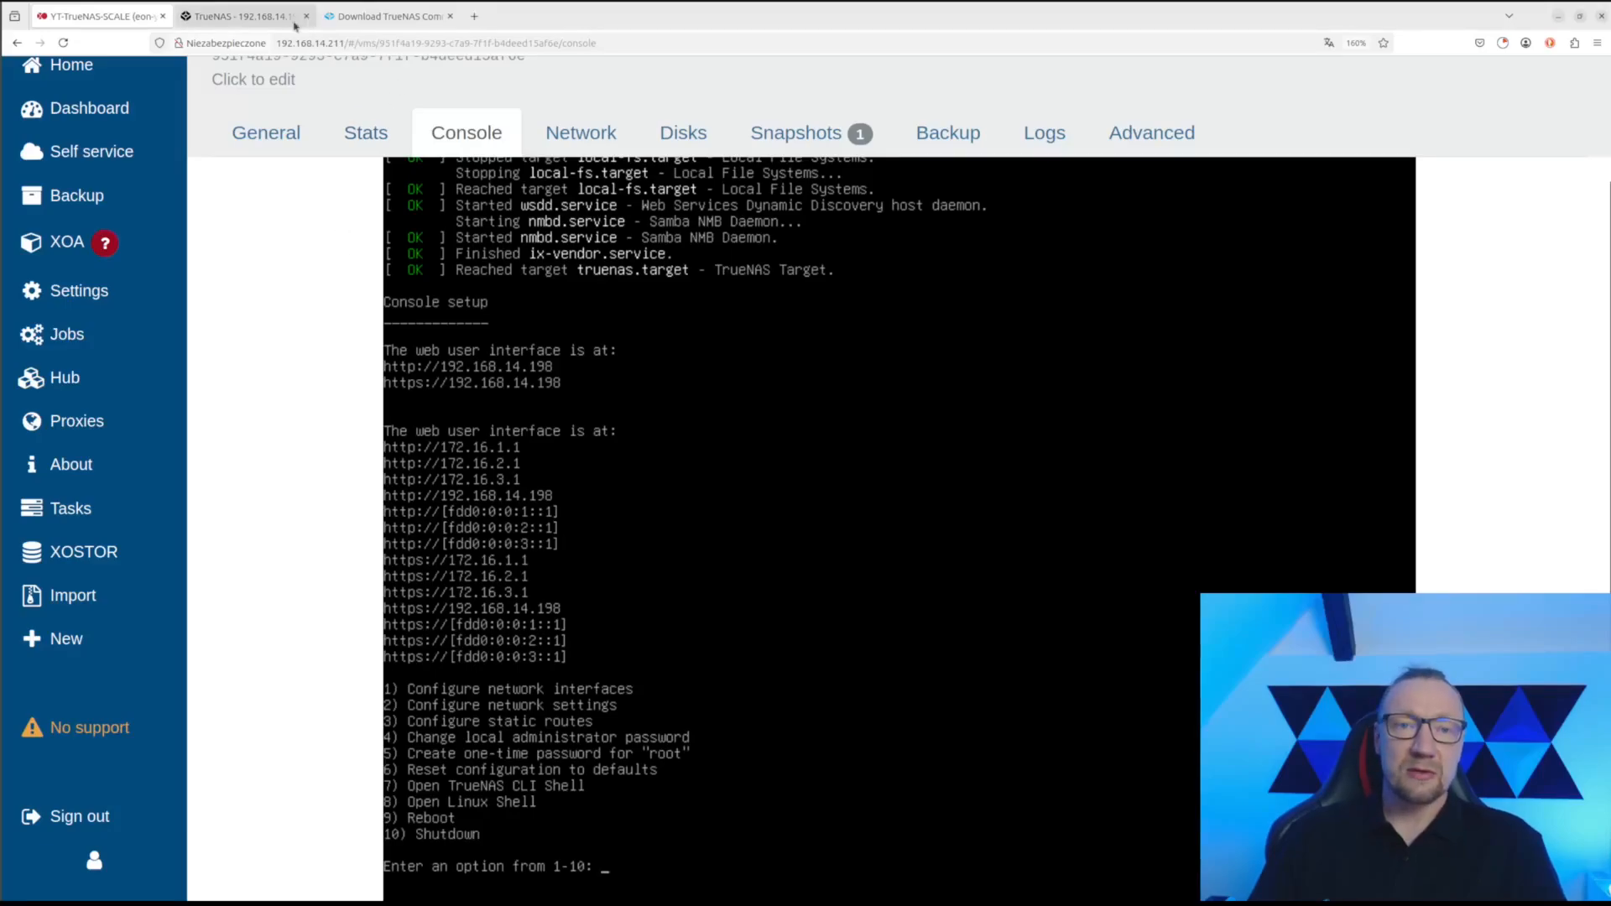
click(281, 18)
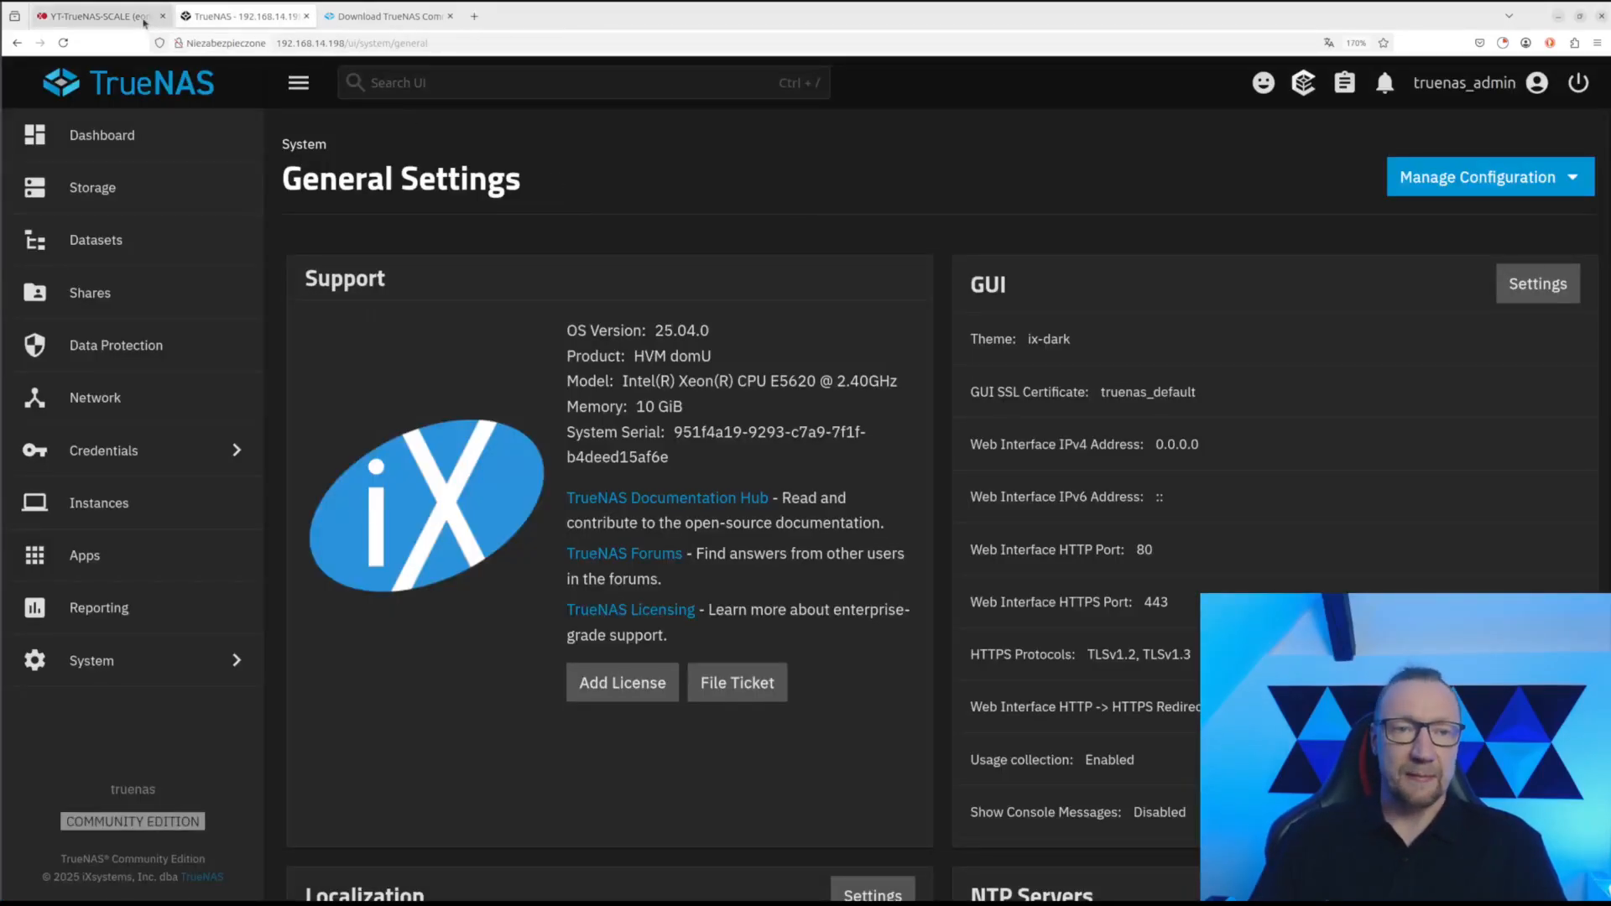
click(120, 21)
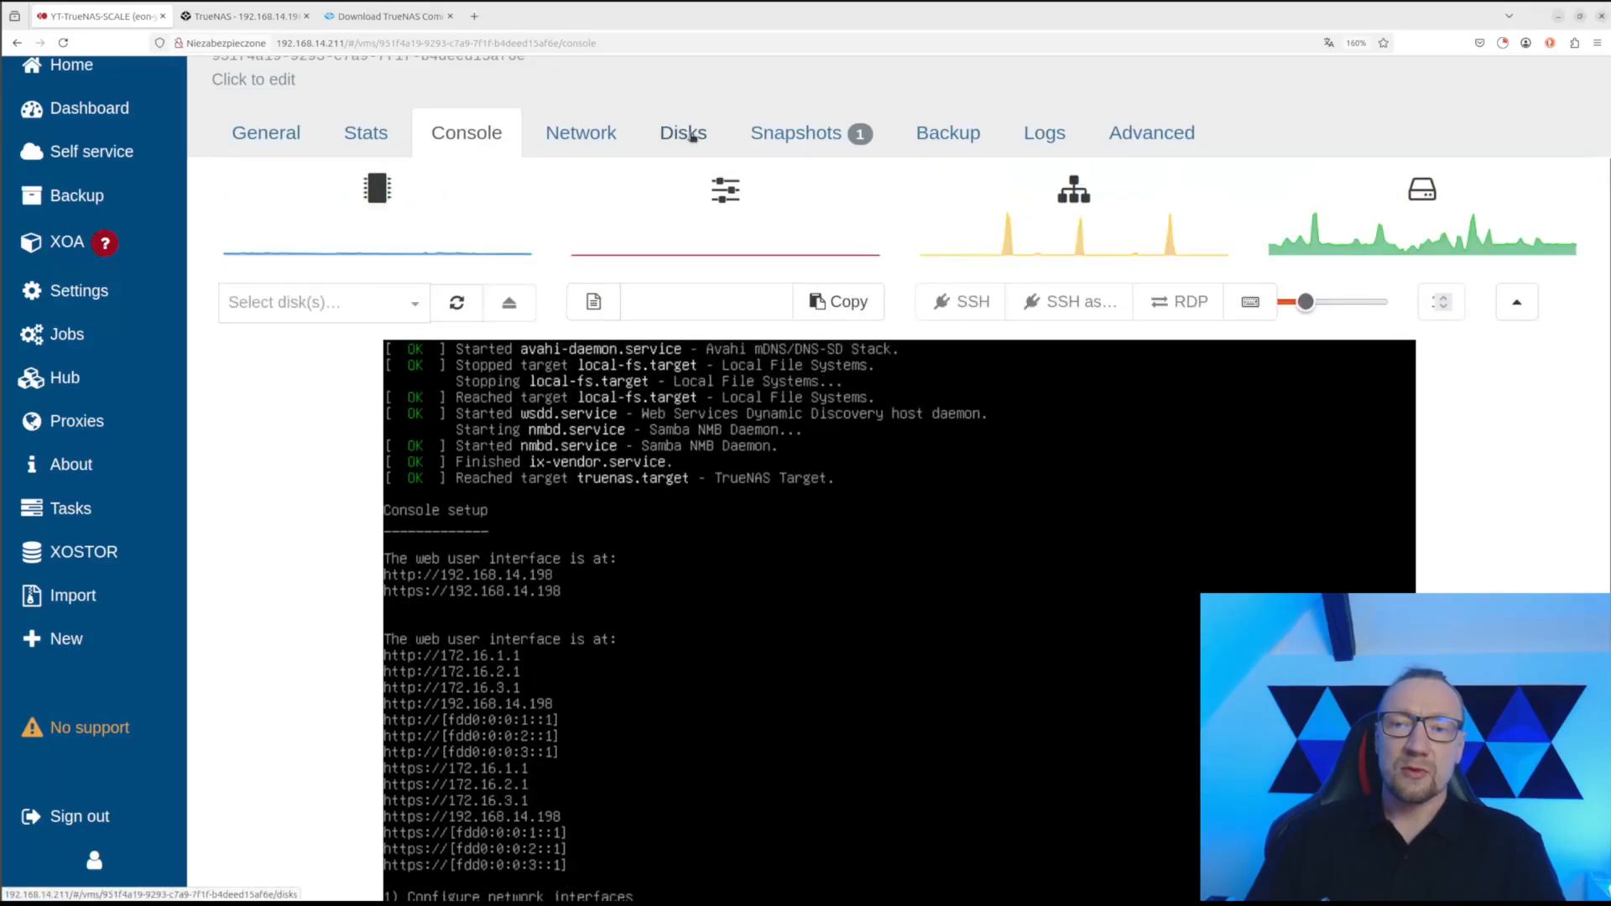
- Shut down the TrueNAS system from its web interface with System Update as the confirmed reason
click(261, 16)
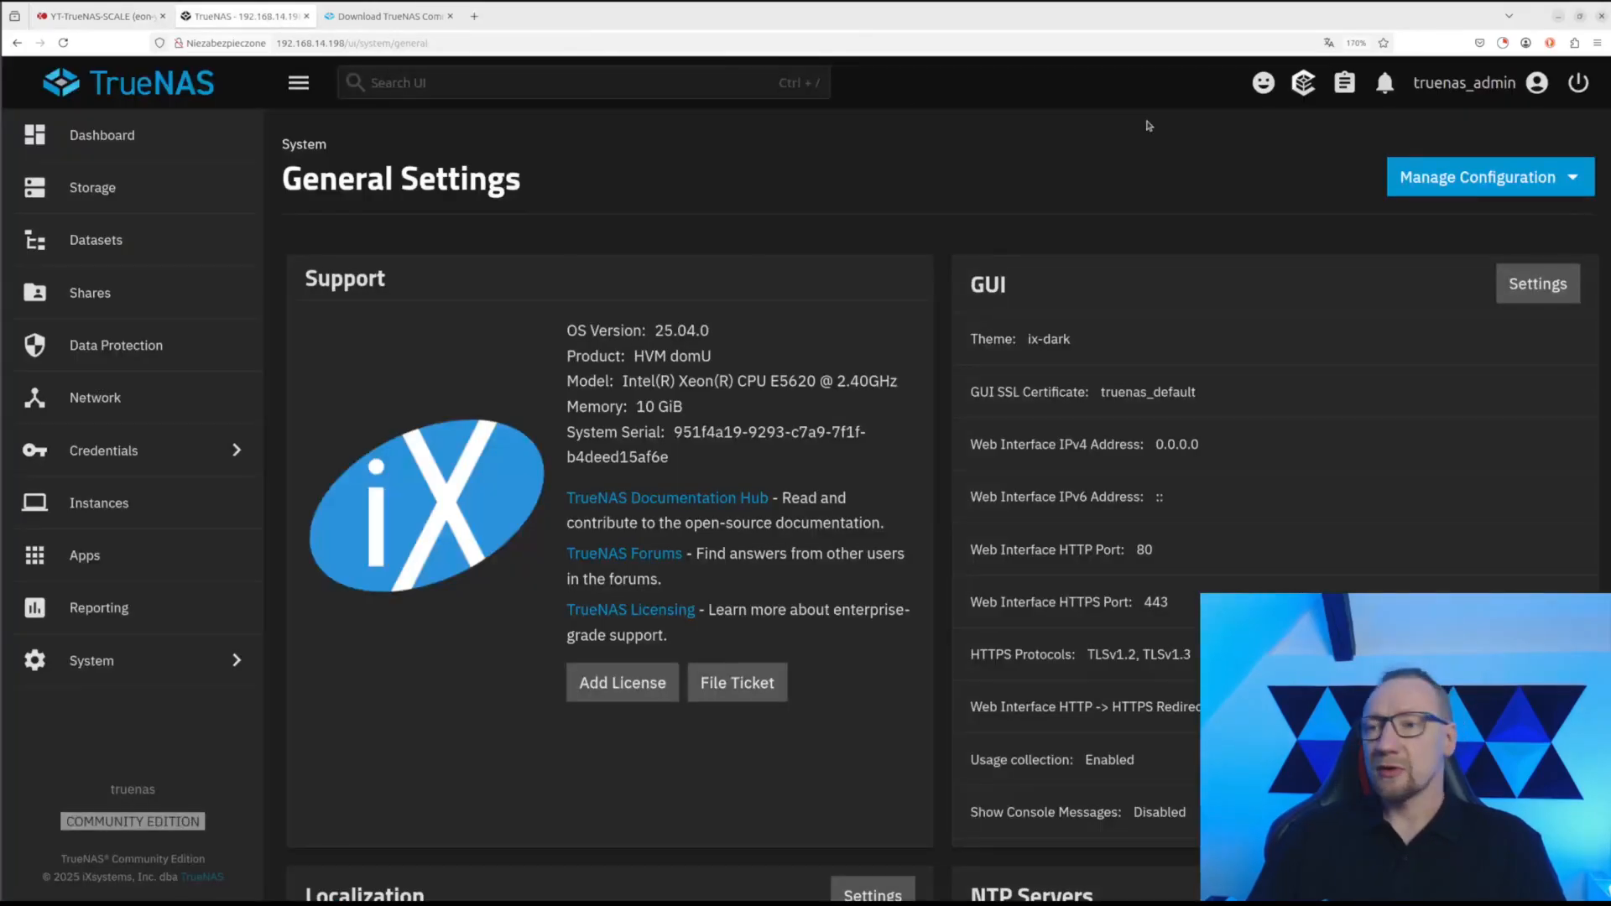
click(1578, 82)
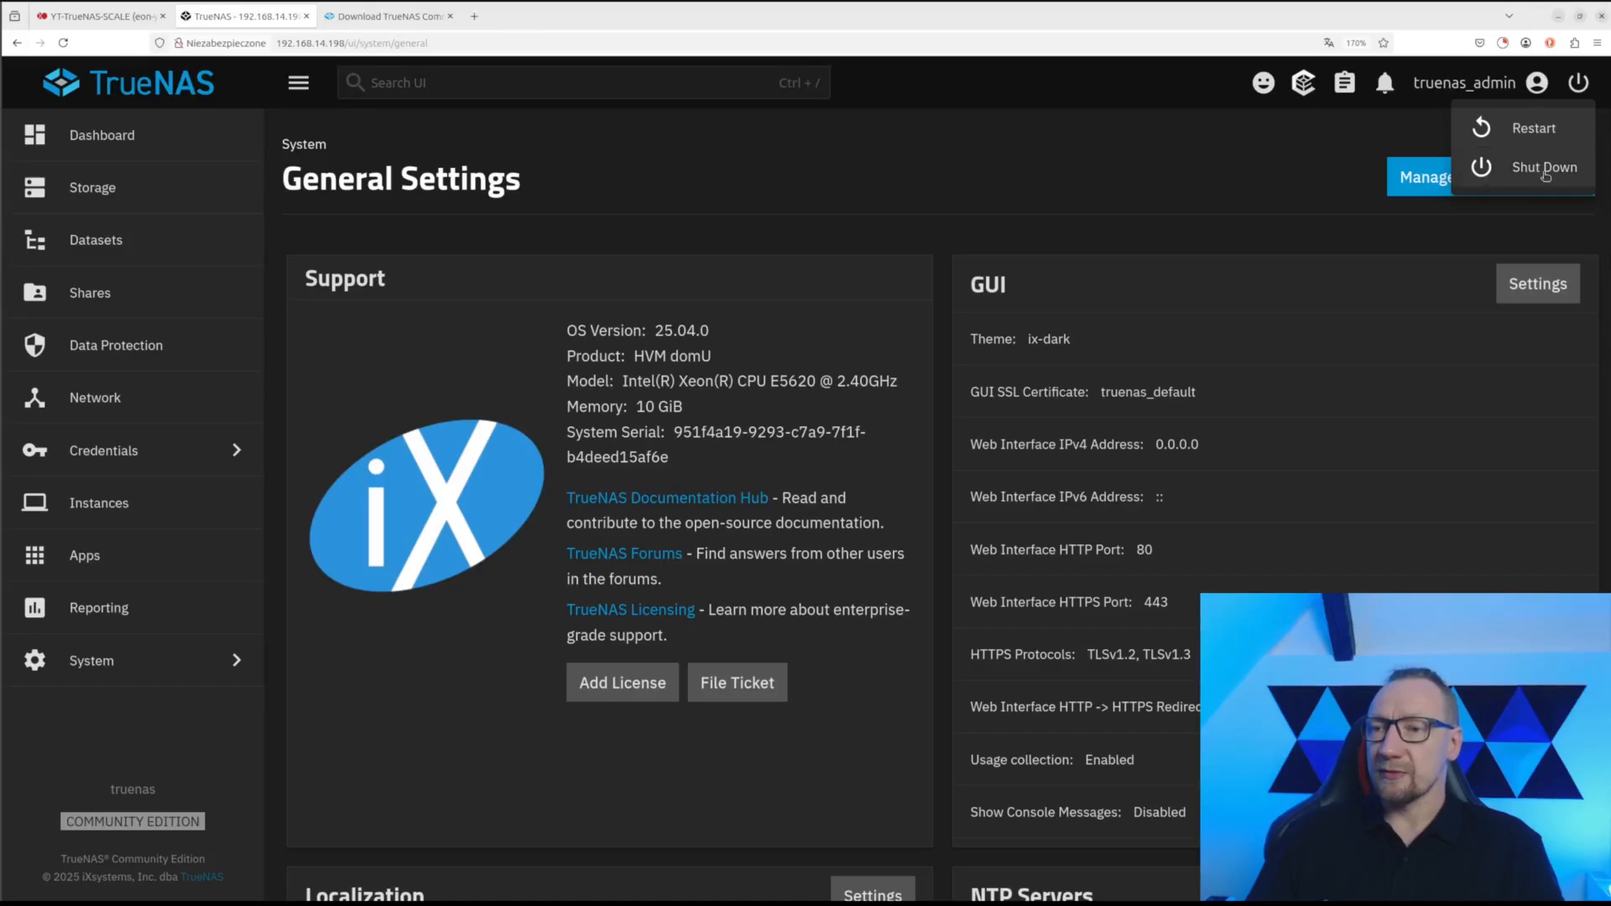
click(1544, 168)
click(757, 488)
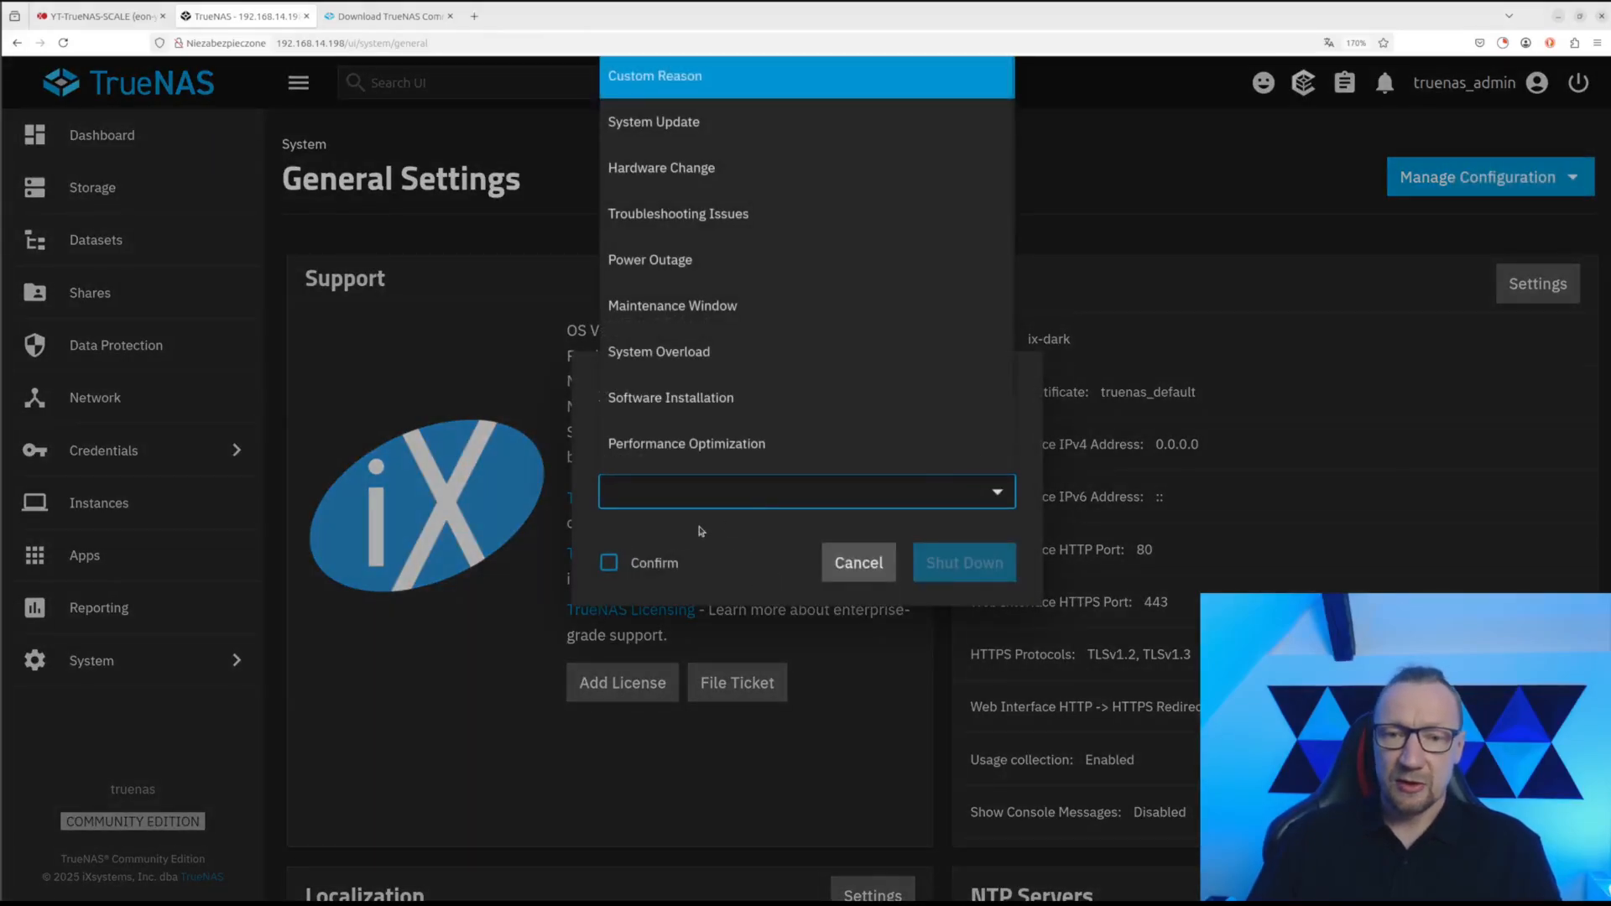
click(688, 128)
double_click(613, 566)
click(662, 569)
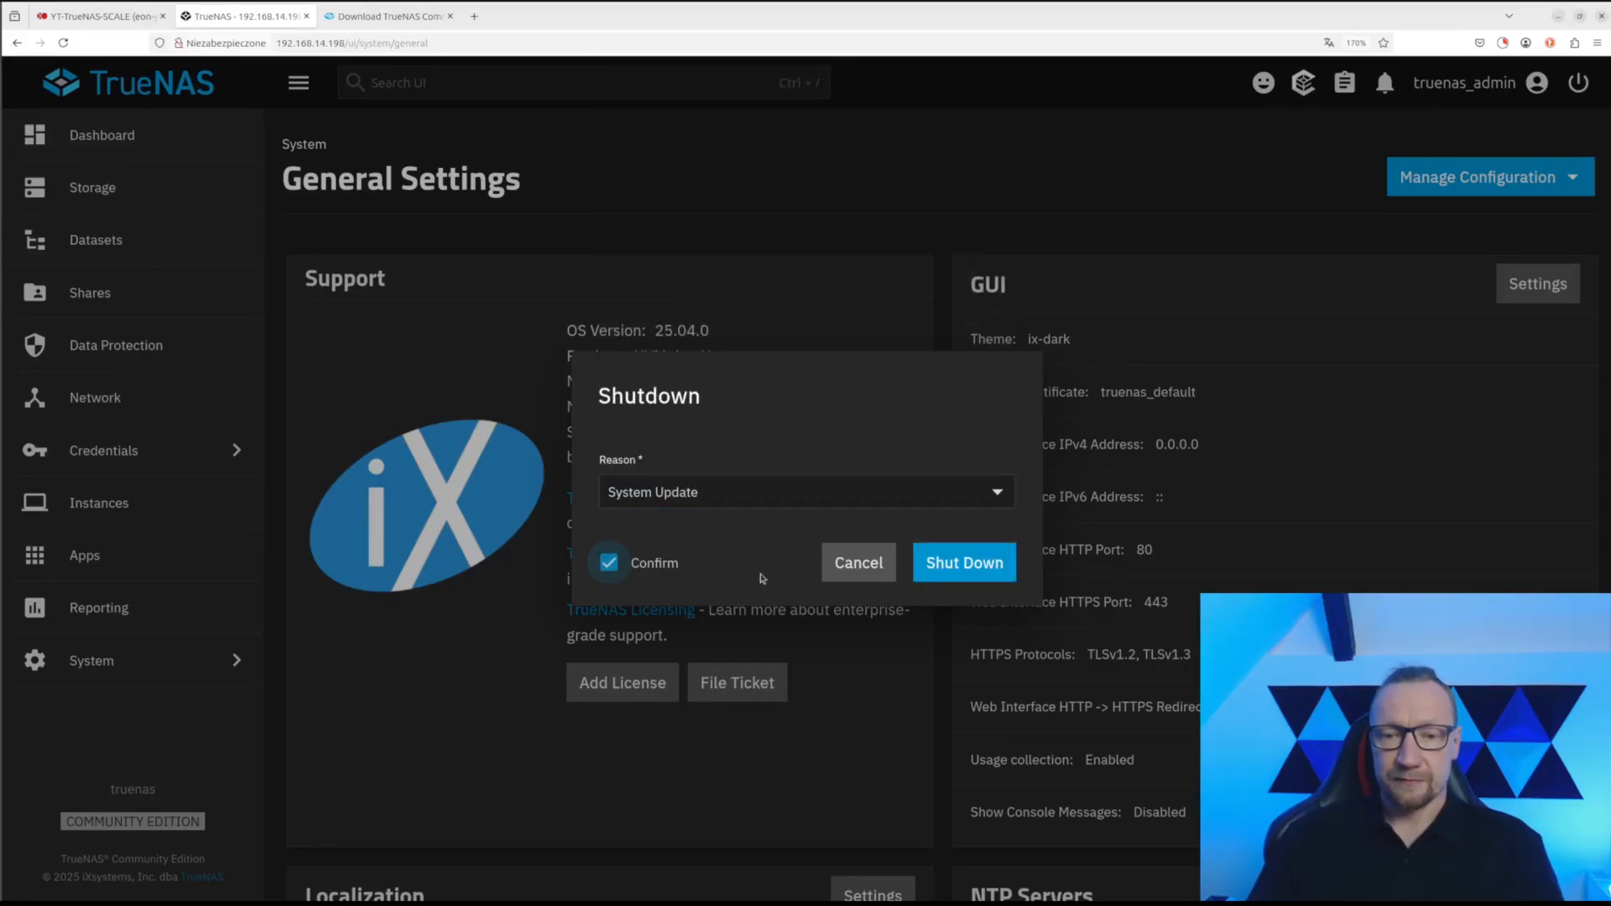
click(967, 571)
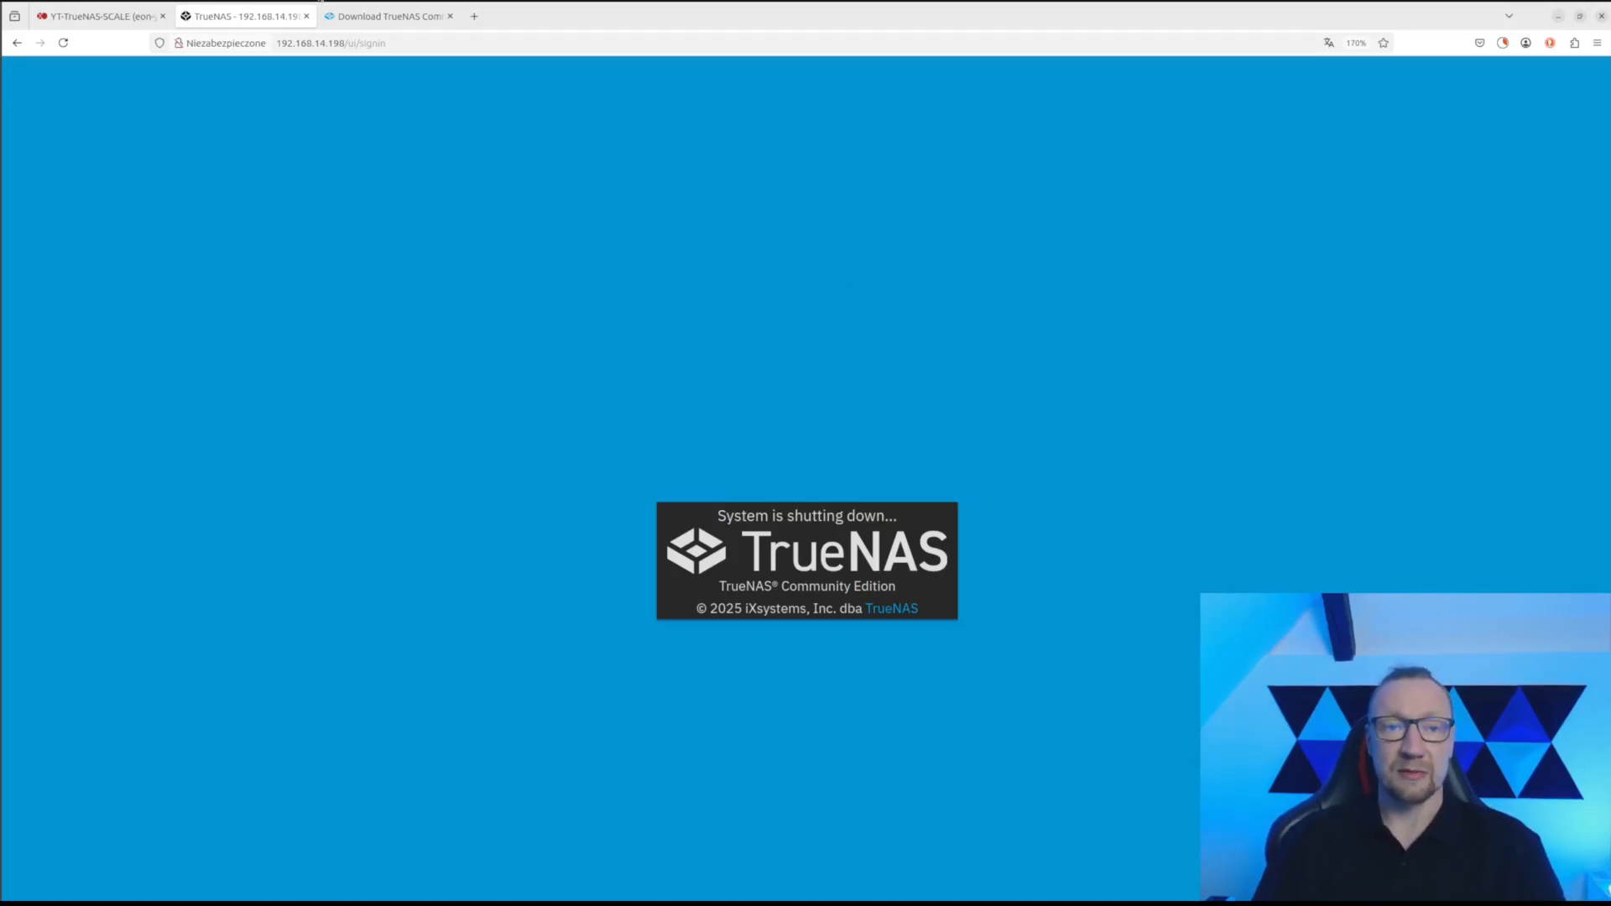
- In Xen Orchestra, insert TrueNAS-SCALE-25.04.0.iso into the virtual DVD drive of the YT-TrueNAS-SCALE machine
click(130, 18)
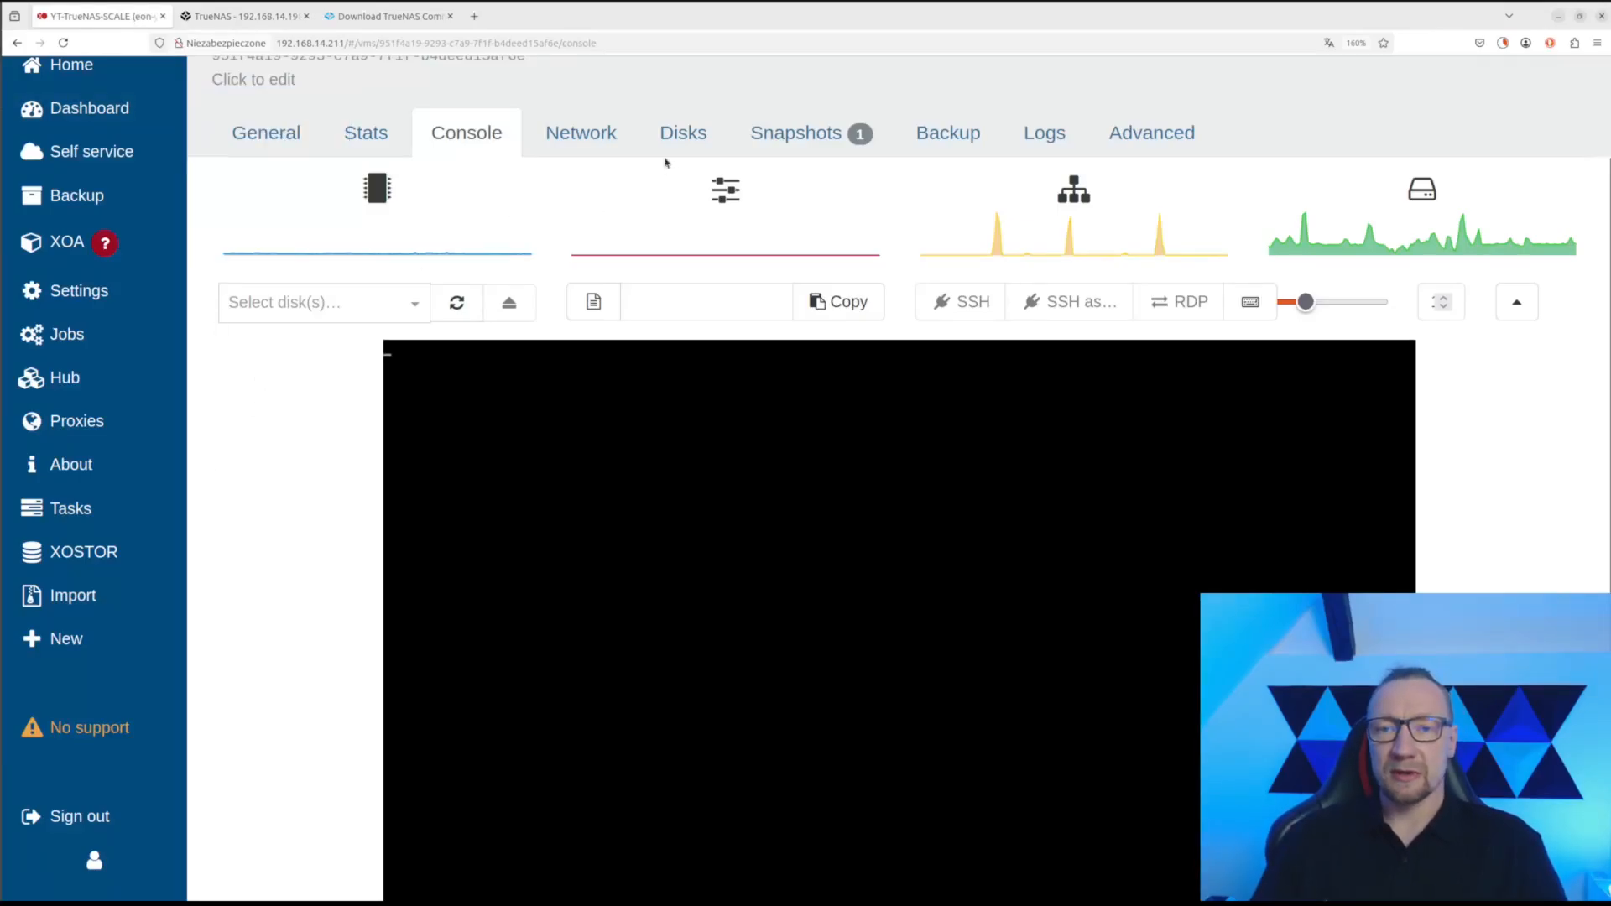
click(689, 135)
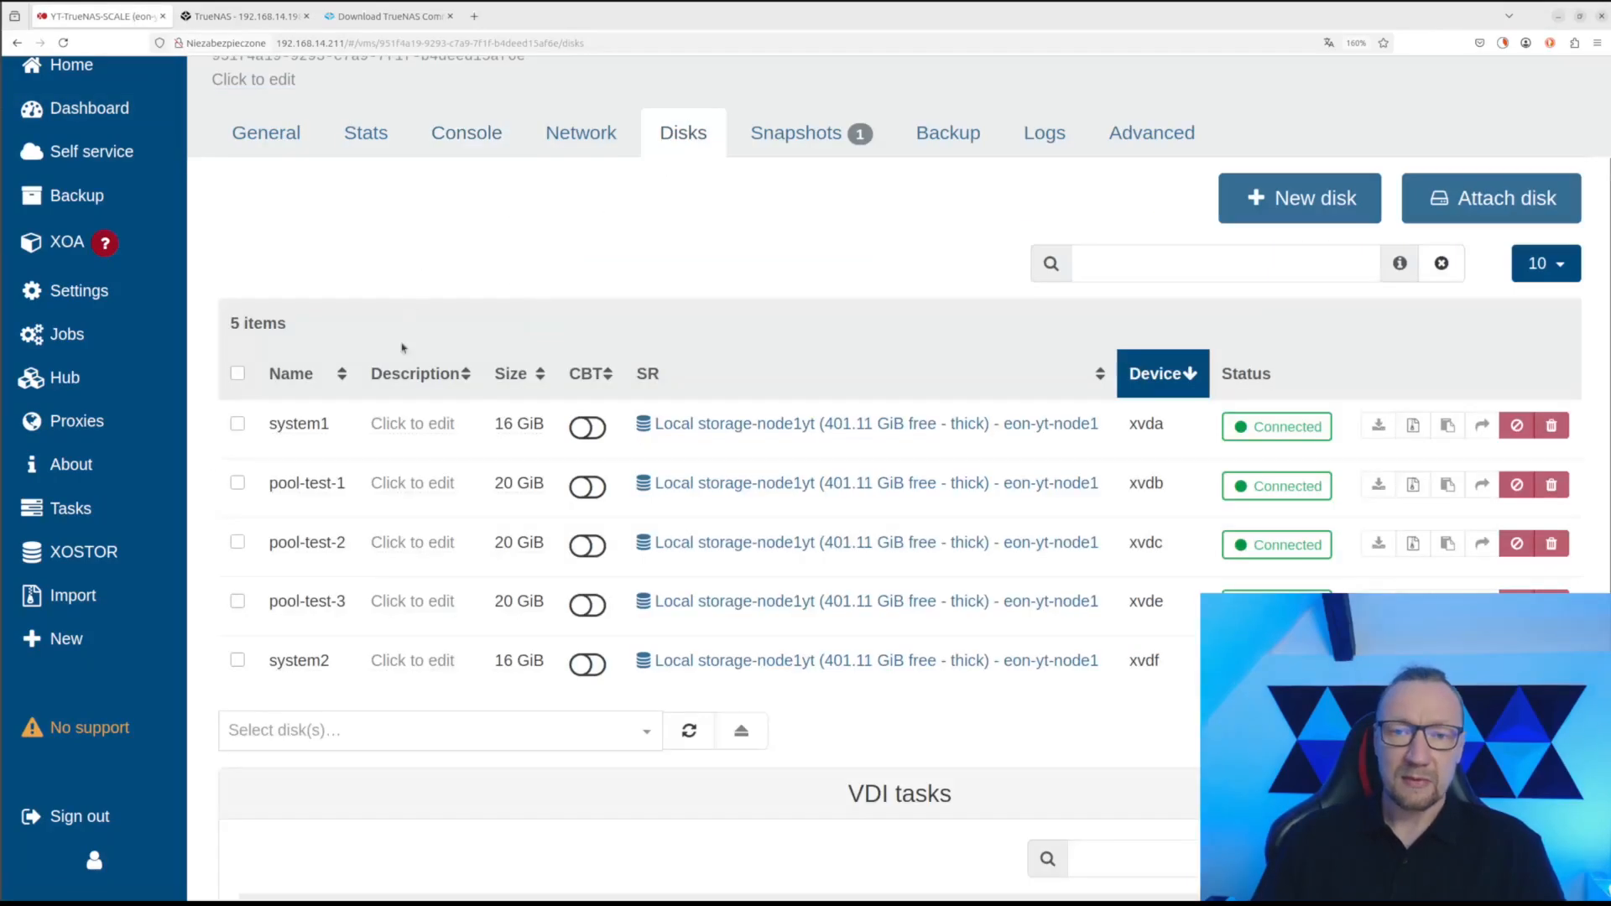
scroll(504, 470, down, 2)
click(648, 622)
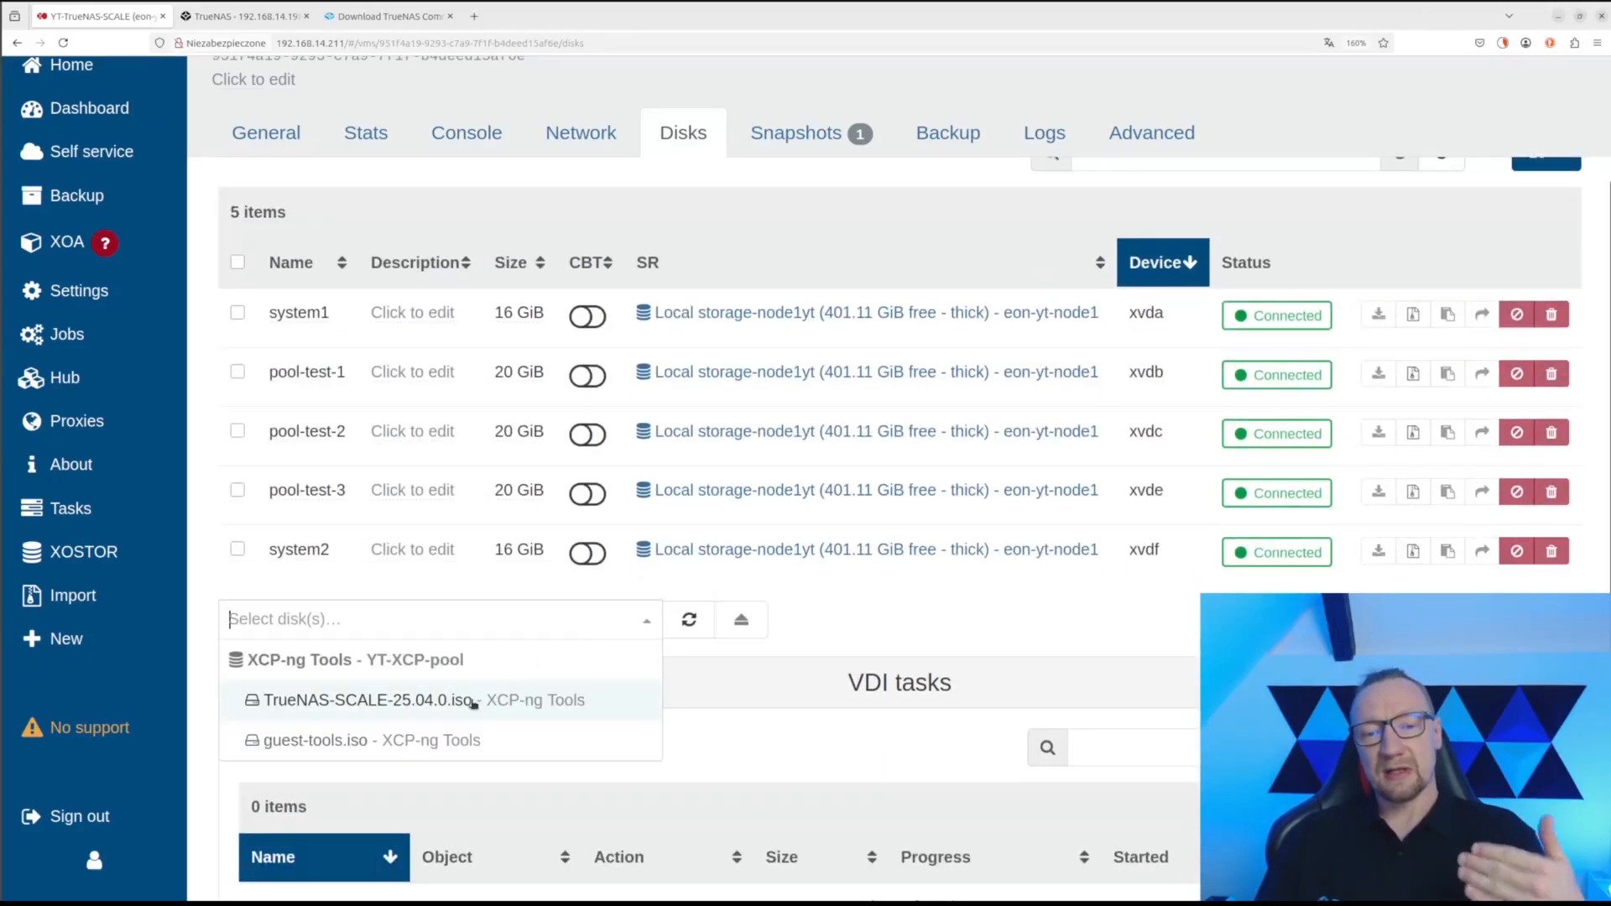
click(473, 702)
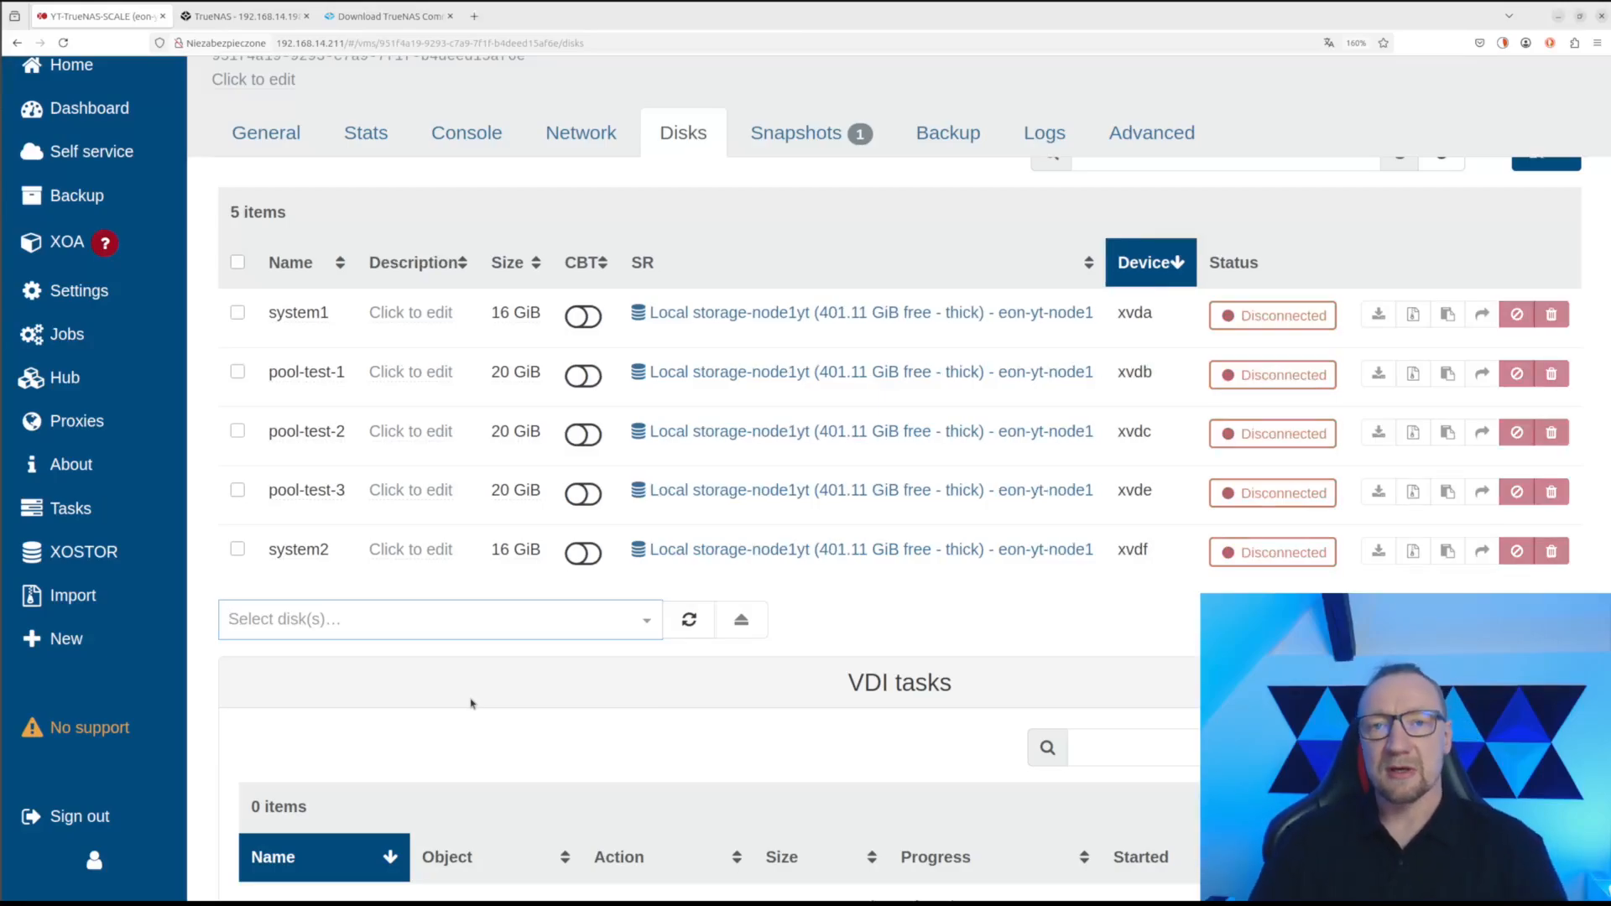
click(467, 635)
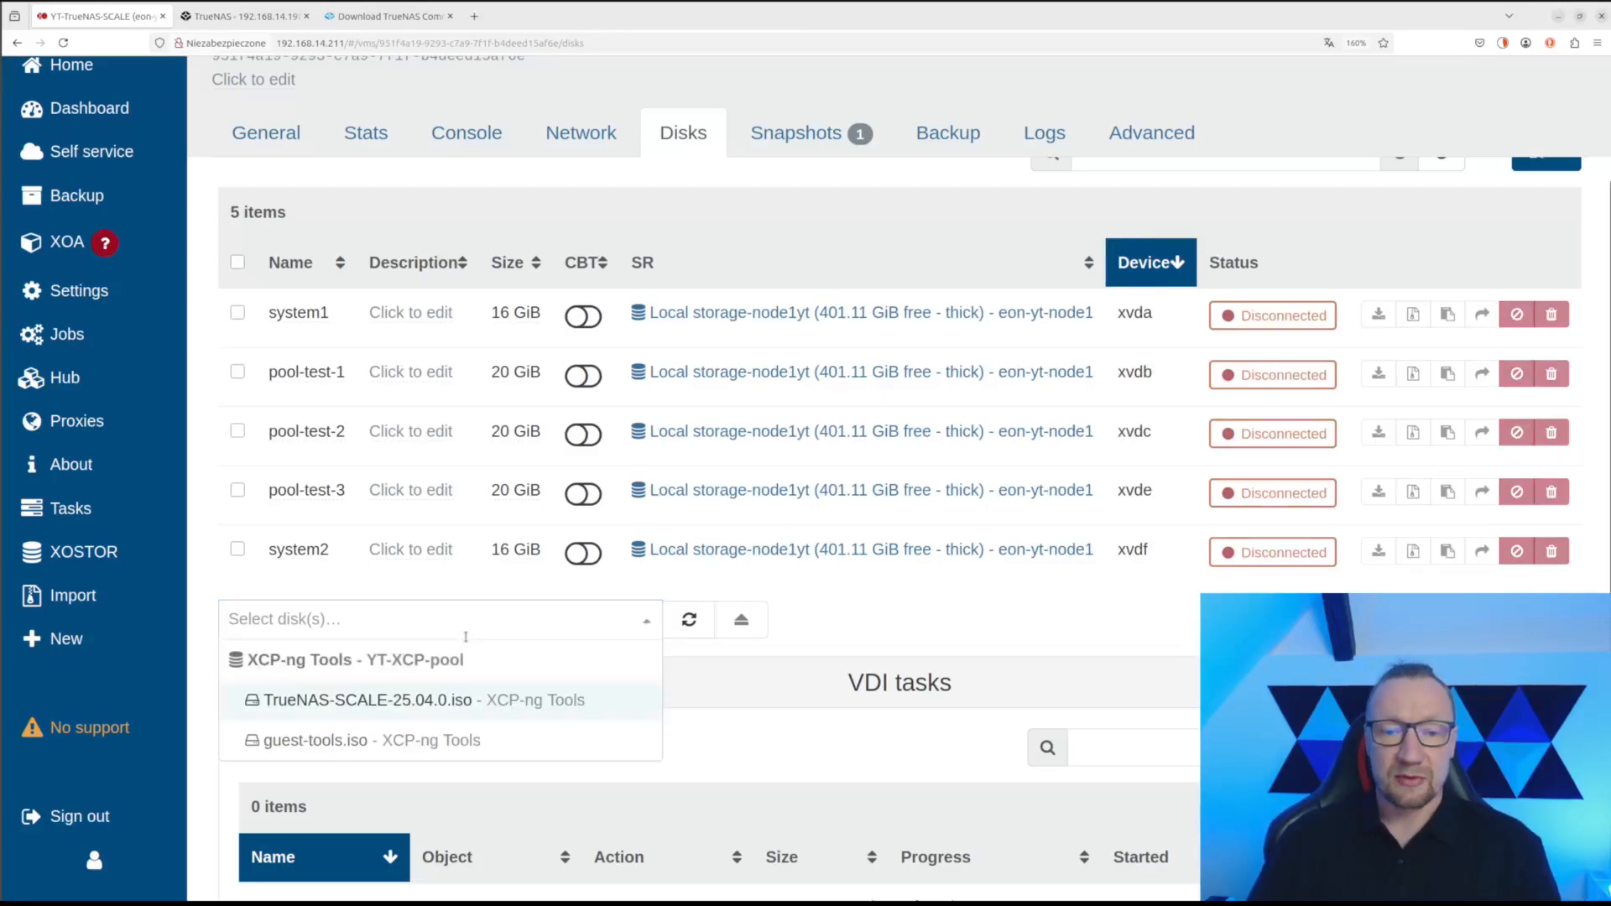
click(387, 713)
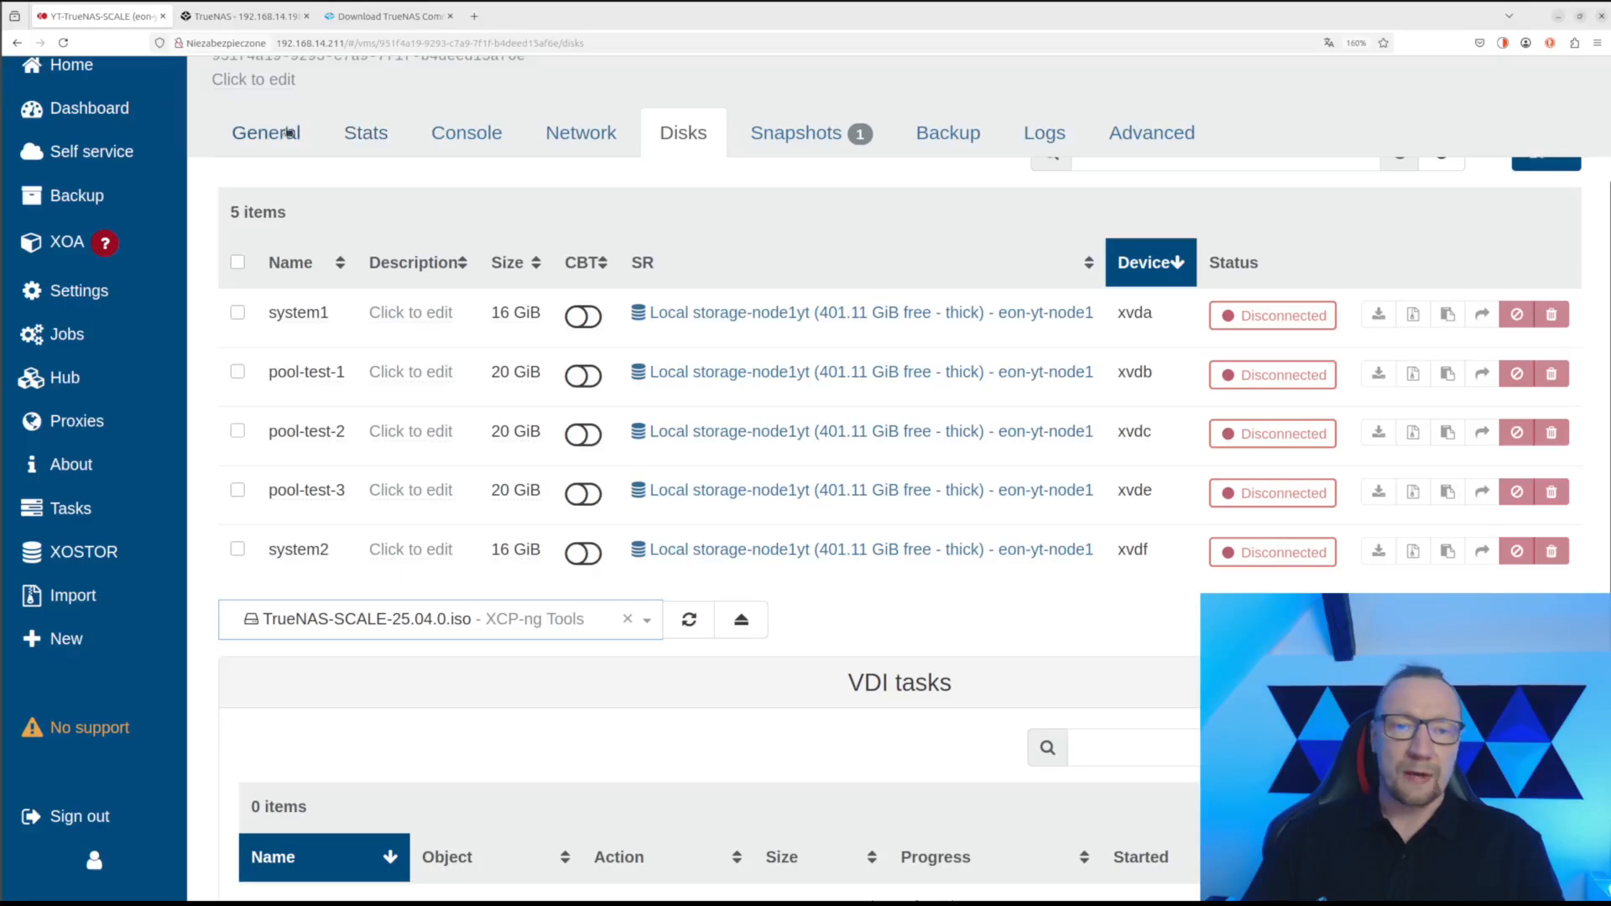
- Boot the virtual machine from the ISO with Recovery start and bring up its console
click(260, 132)
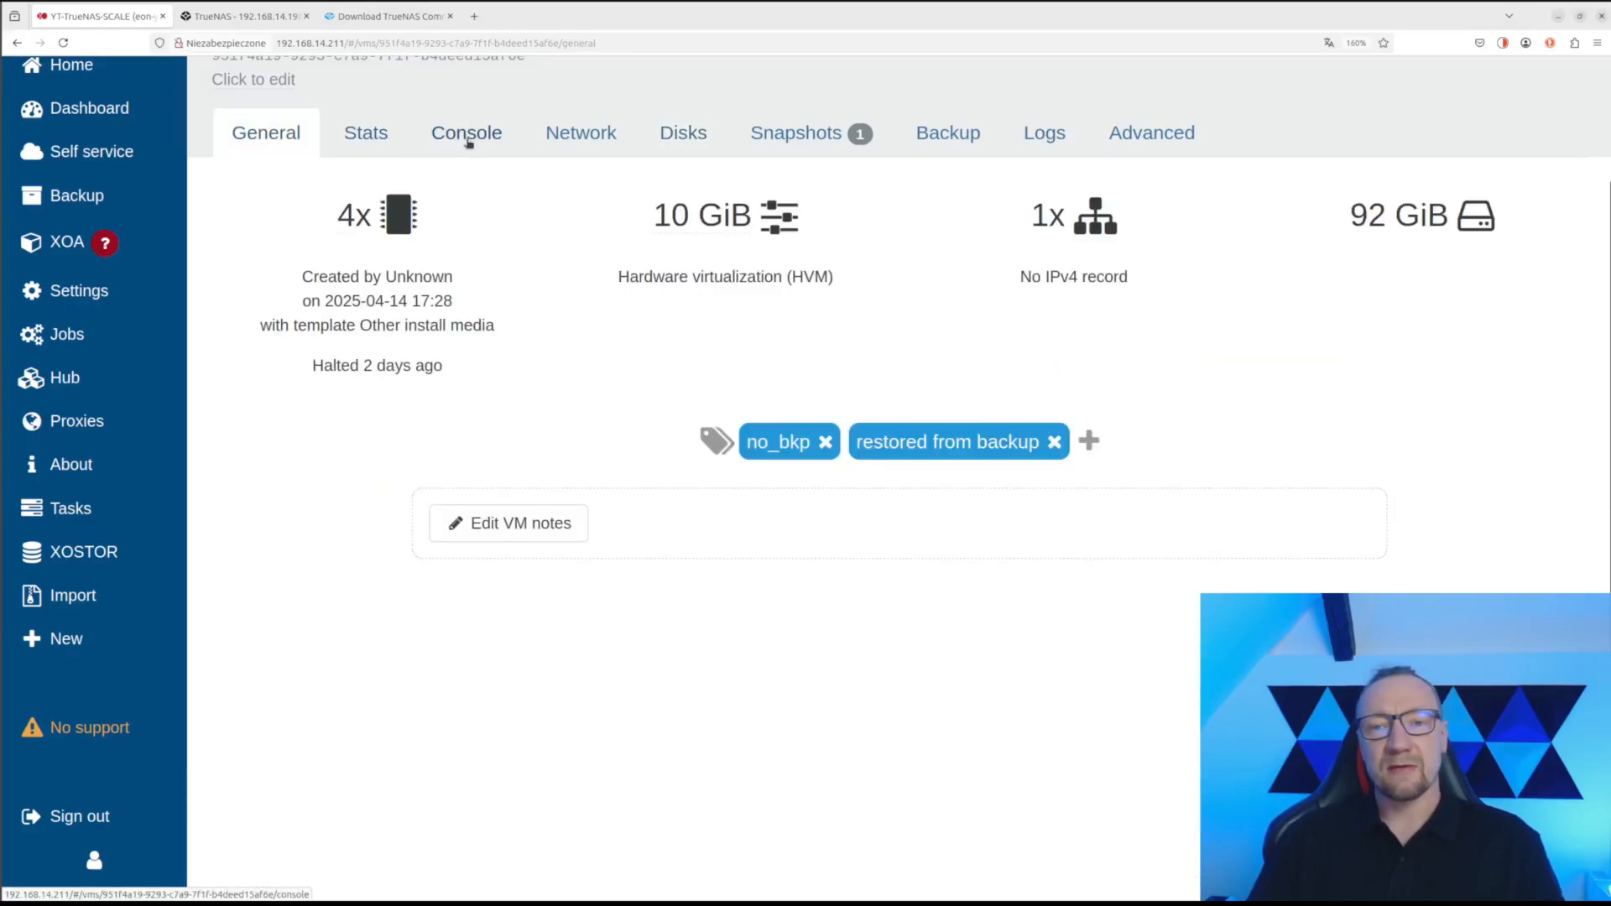
click(1156, 137)
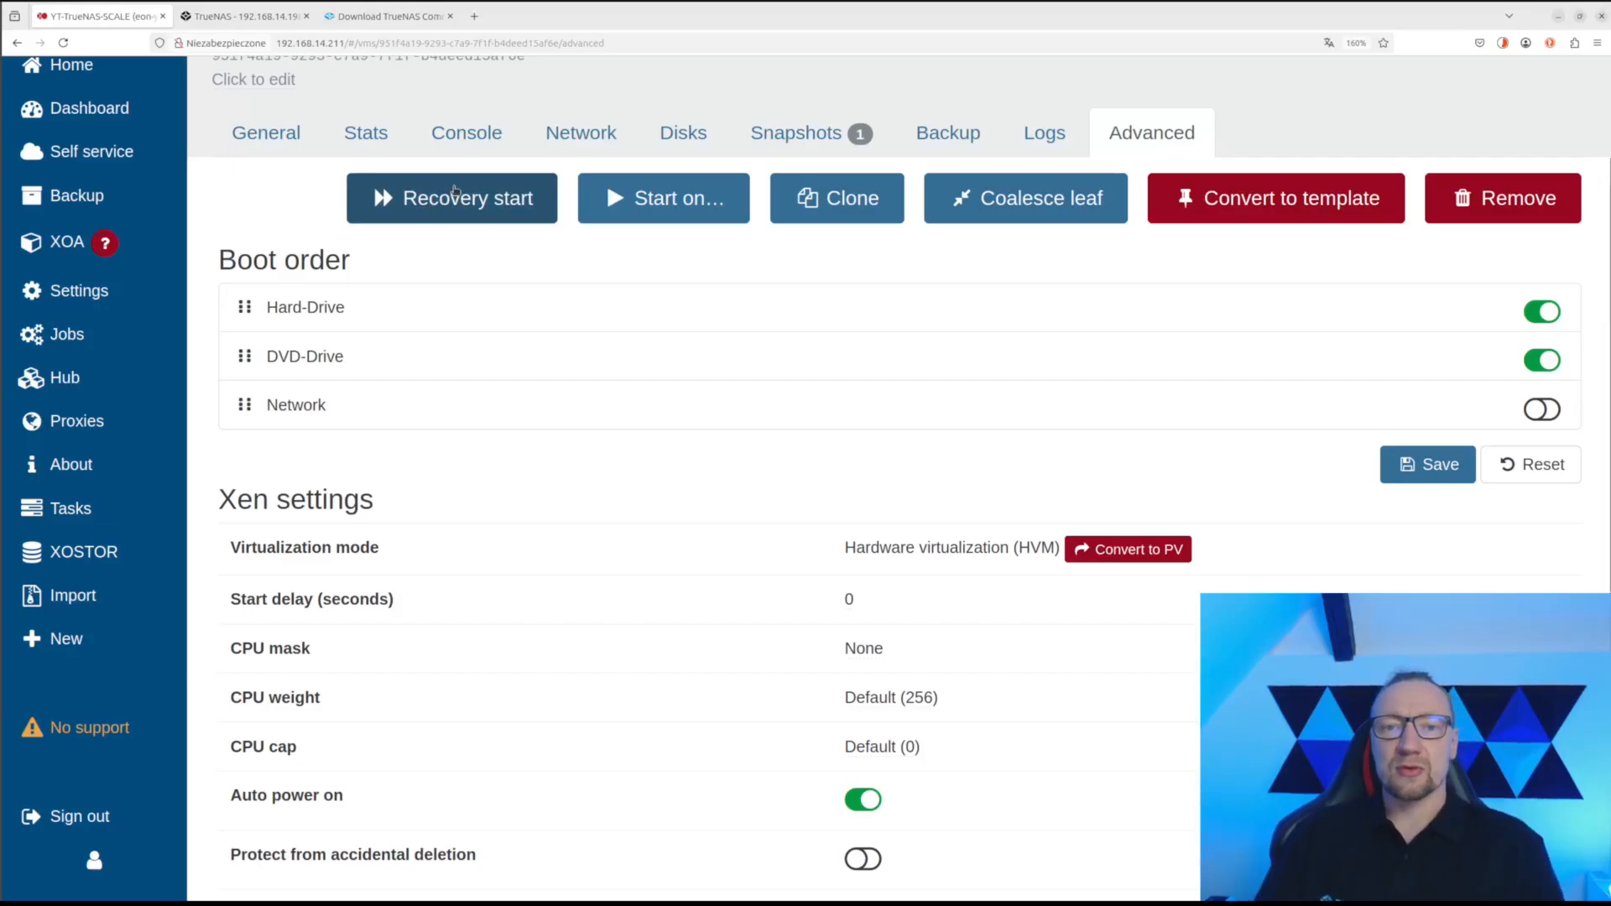
click(458, 200)
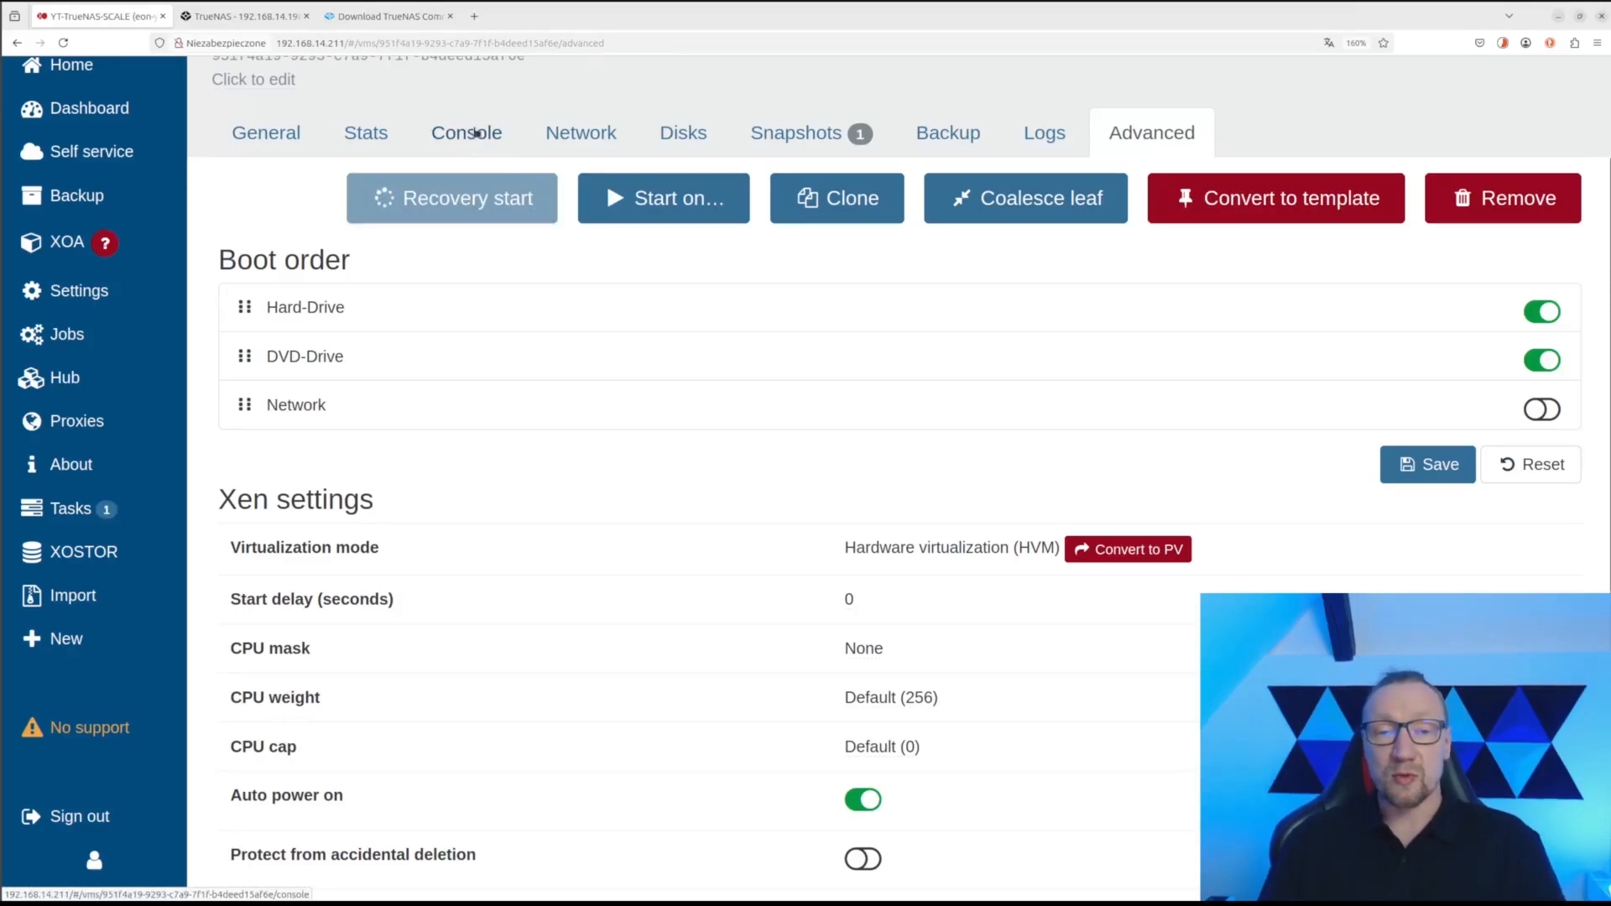
click(476, 148)
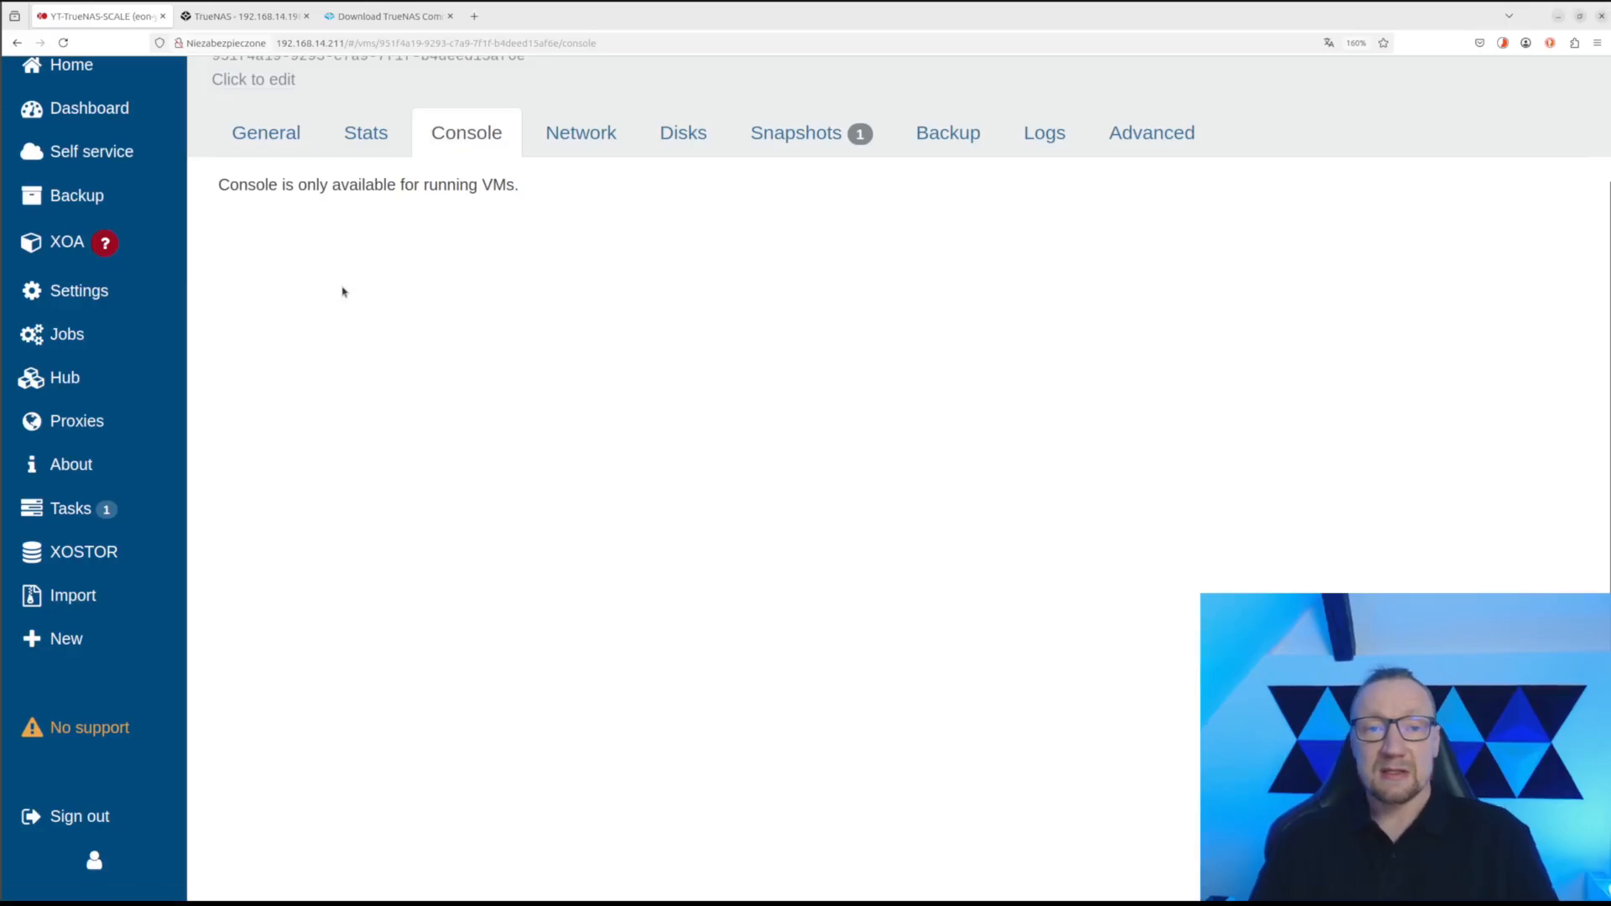
scroll(237, 371, down, 1)
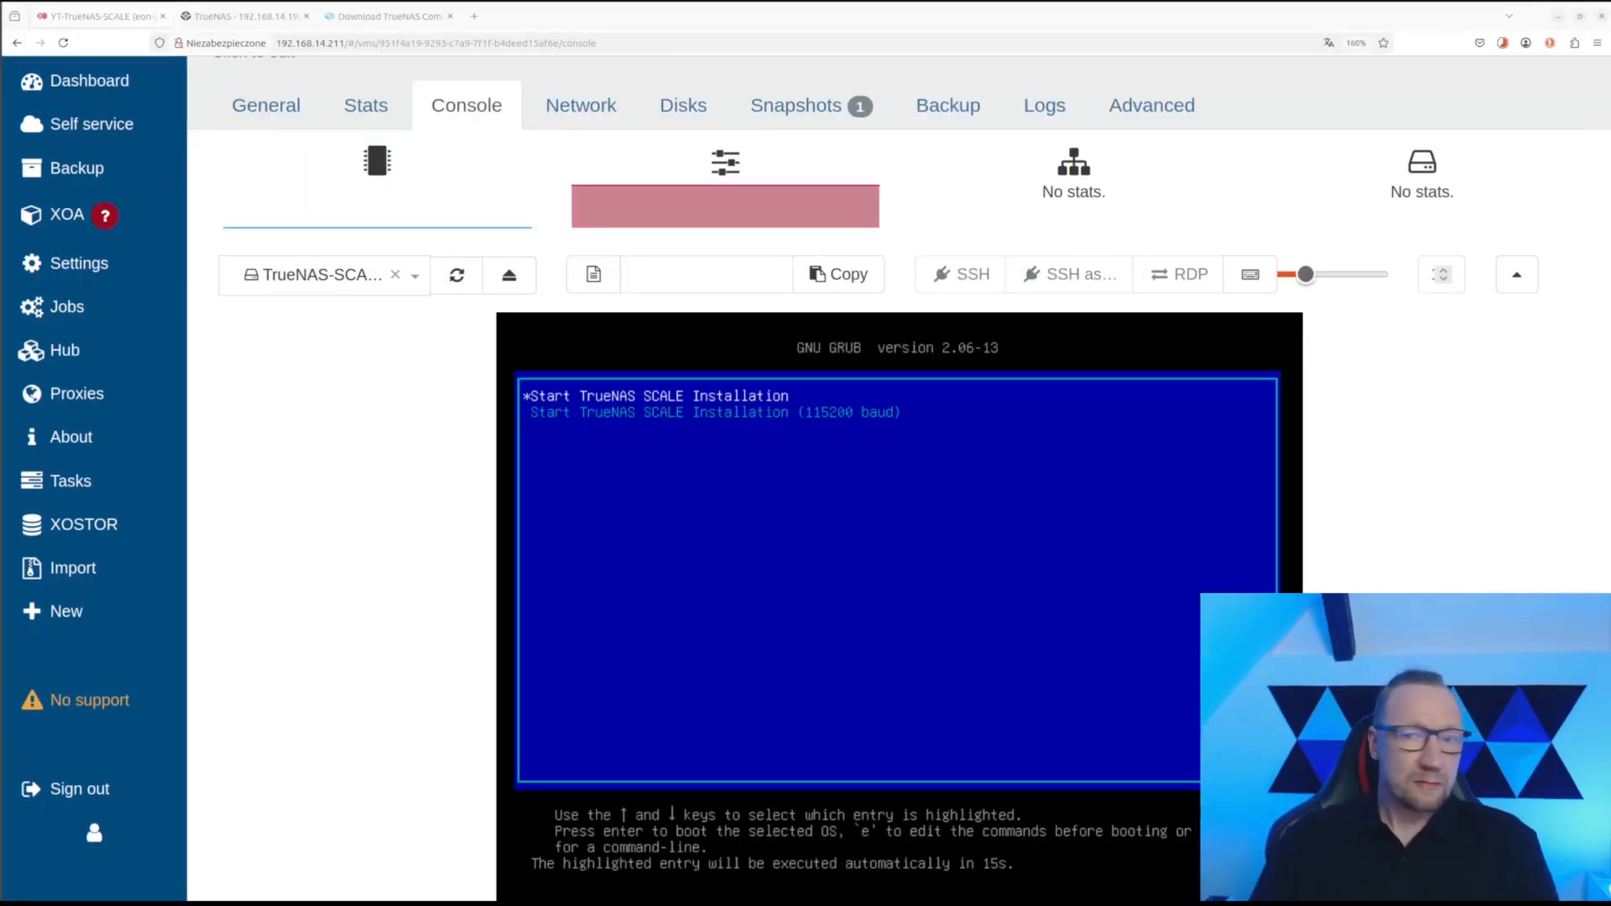
- Boot the Start TrueNAS SCALE Installation entry and begin Install/Upgrade from the installer's console setup
click(719, 568)
key(Down)
key(Up)
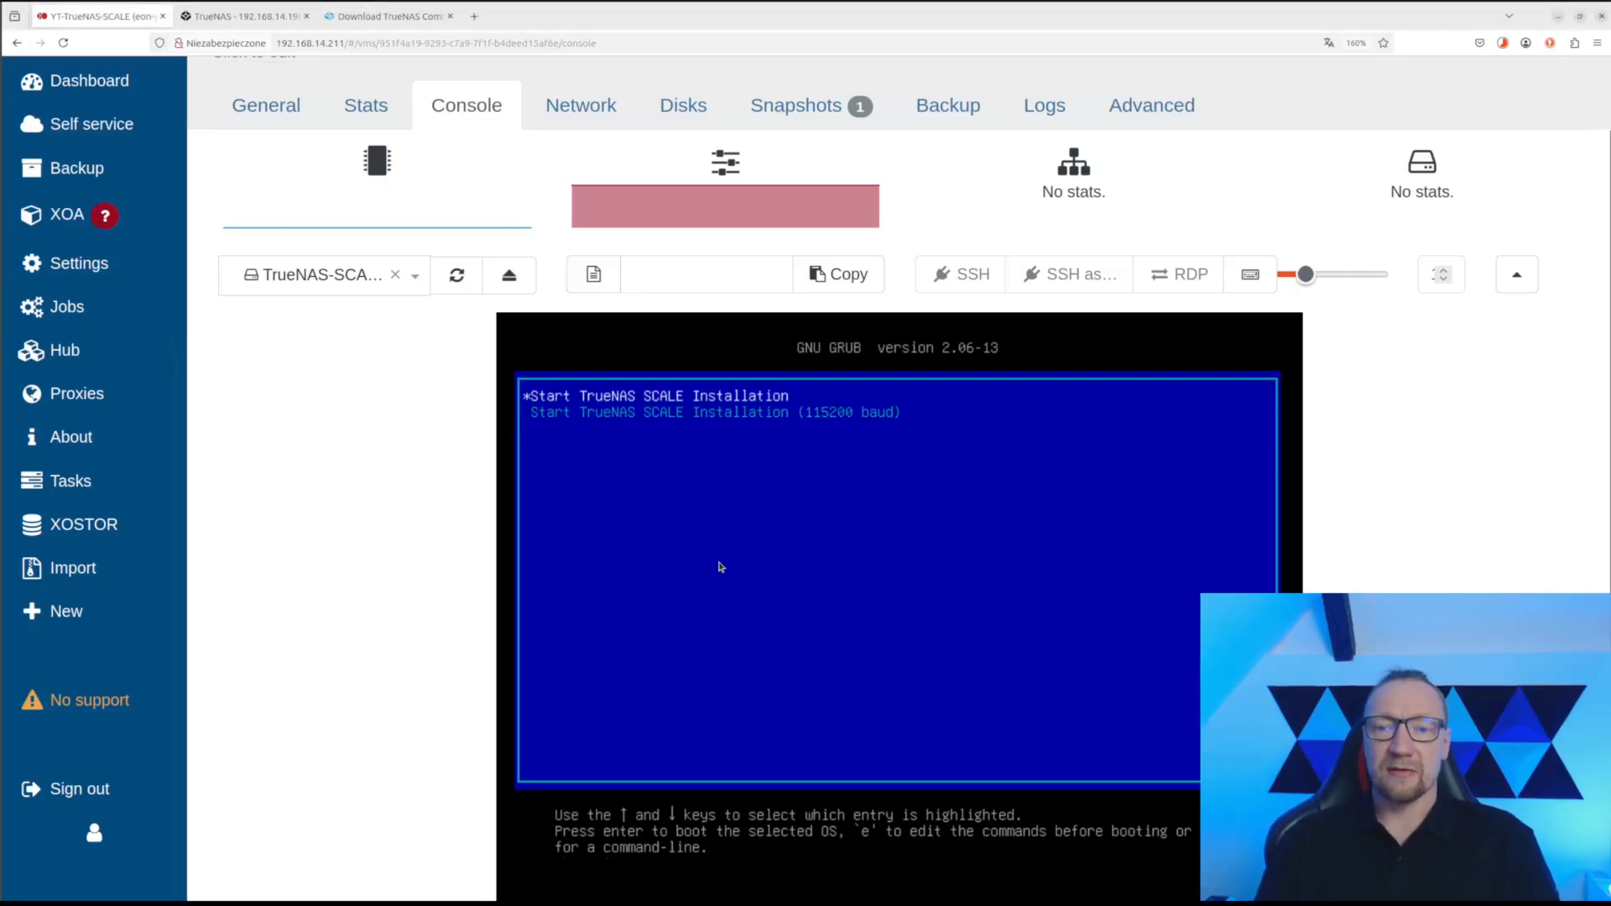
key(Return)
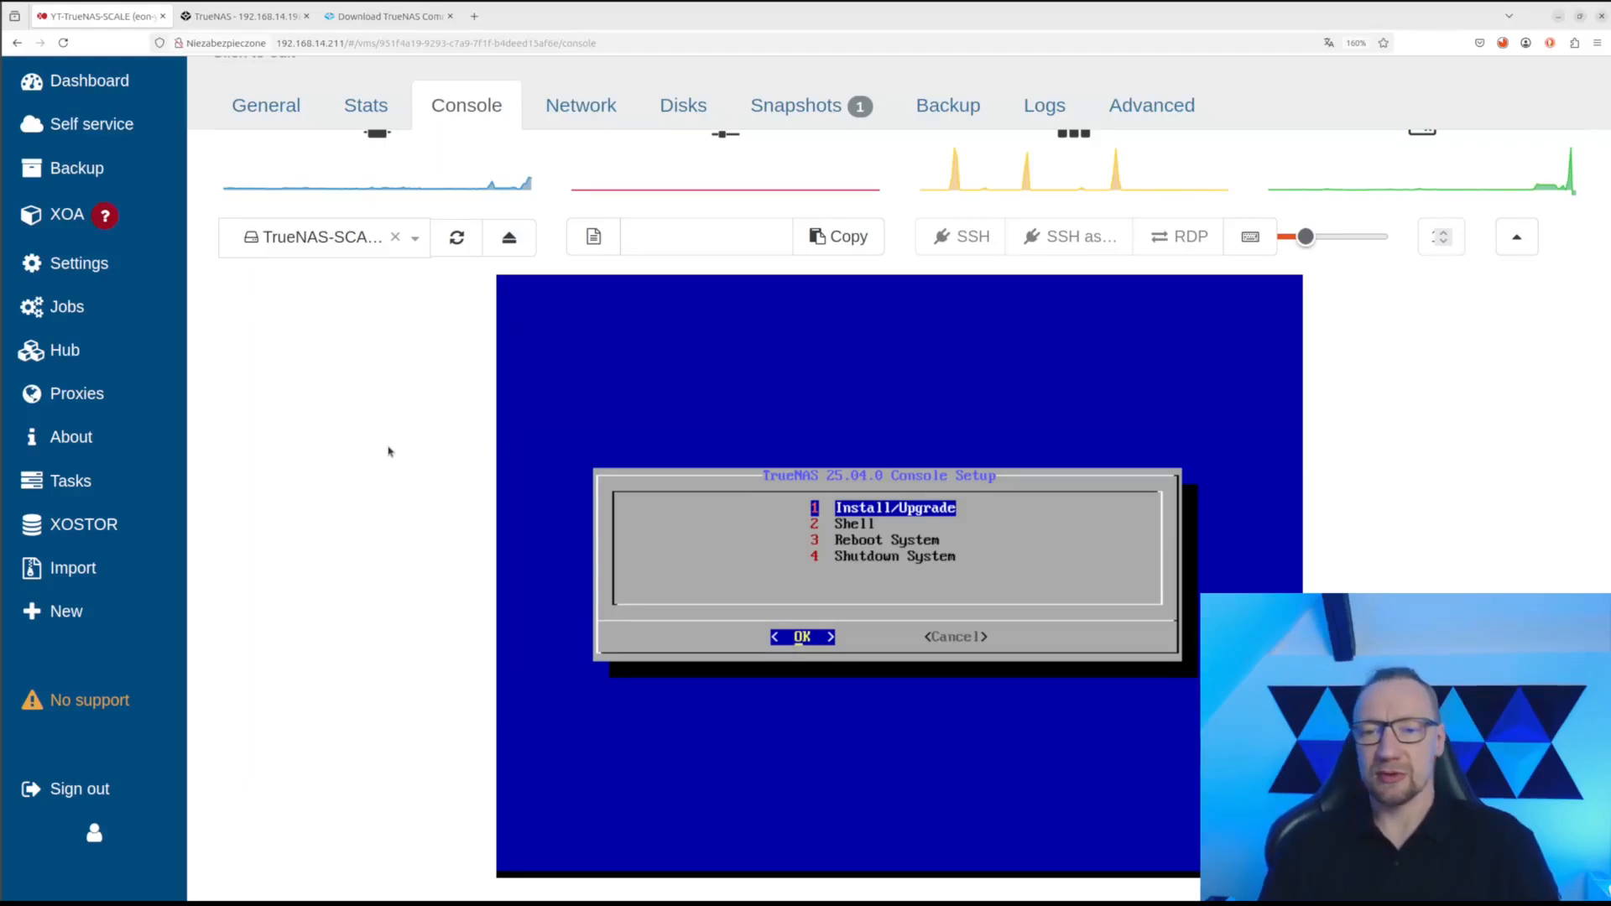
key(Down)
key(Up)
key(Return)
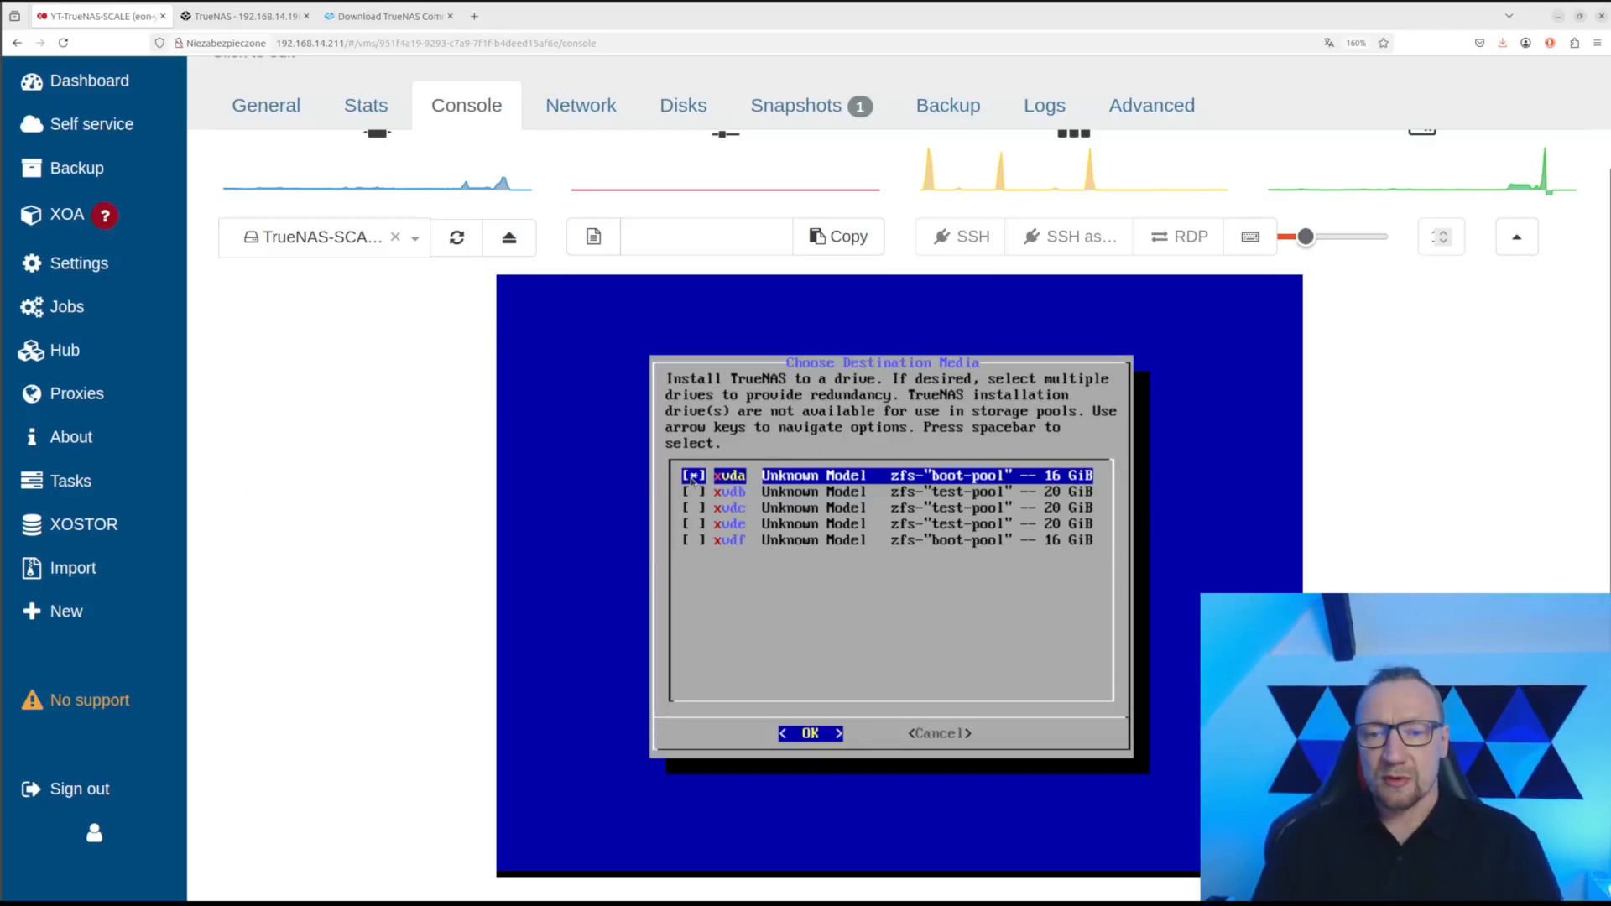
- Choose the two 16 GiB boot-pool drives xvda and xvdf as installation destinations and agree to erase them
key(Down)
key(Down)
key(Down)
key(Down)
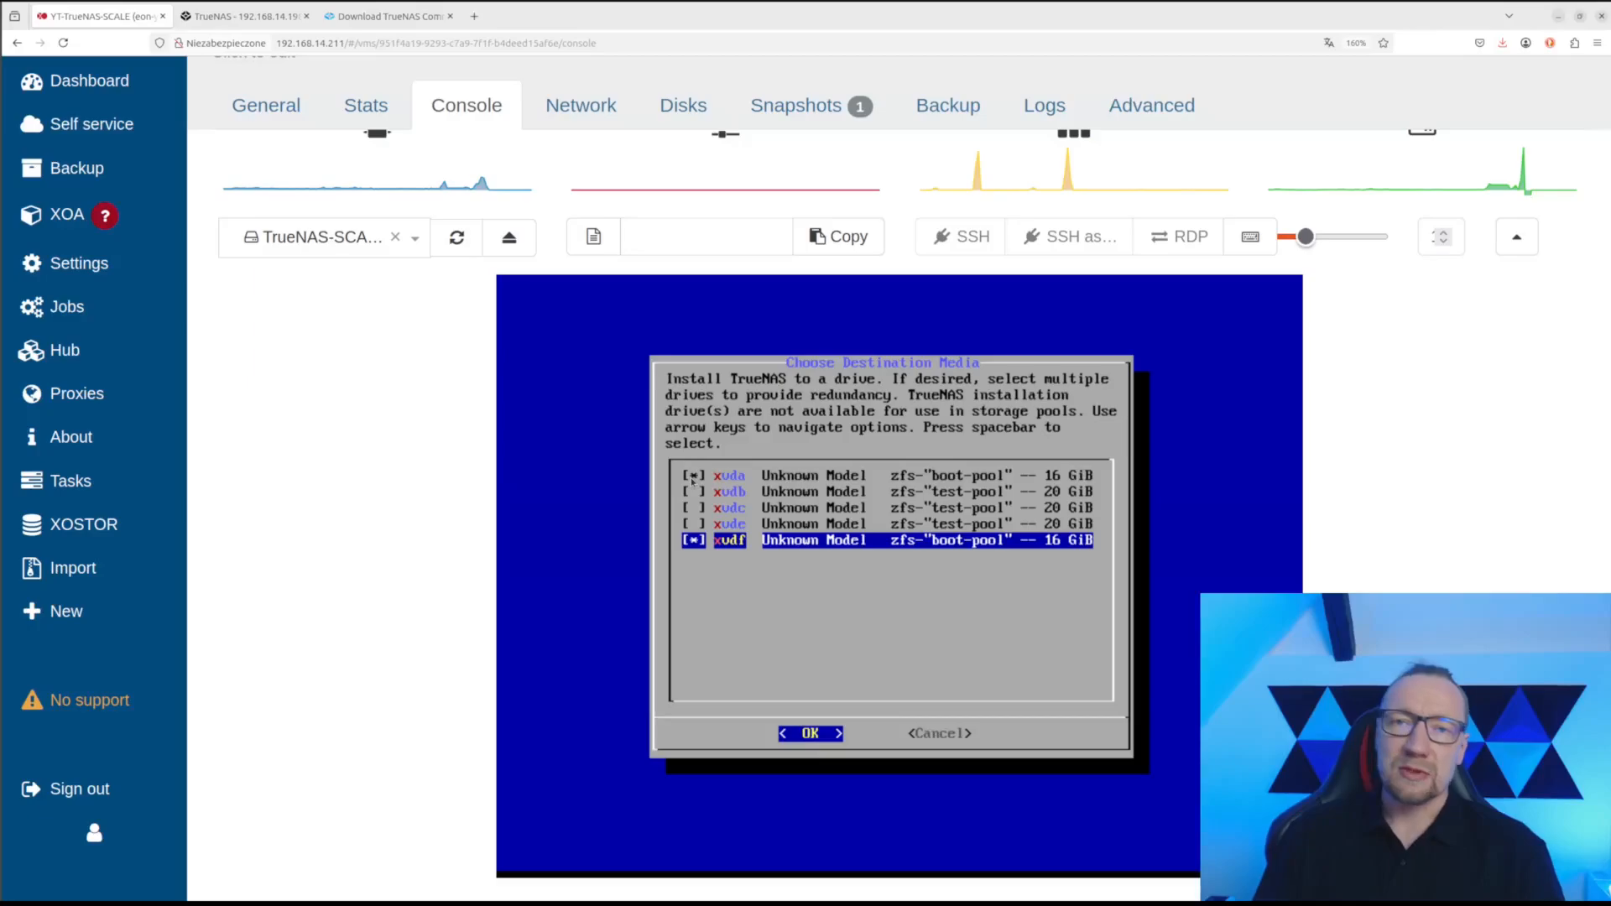
key(Return)
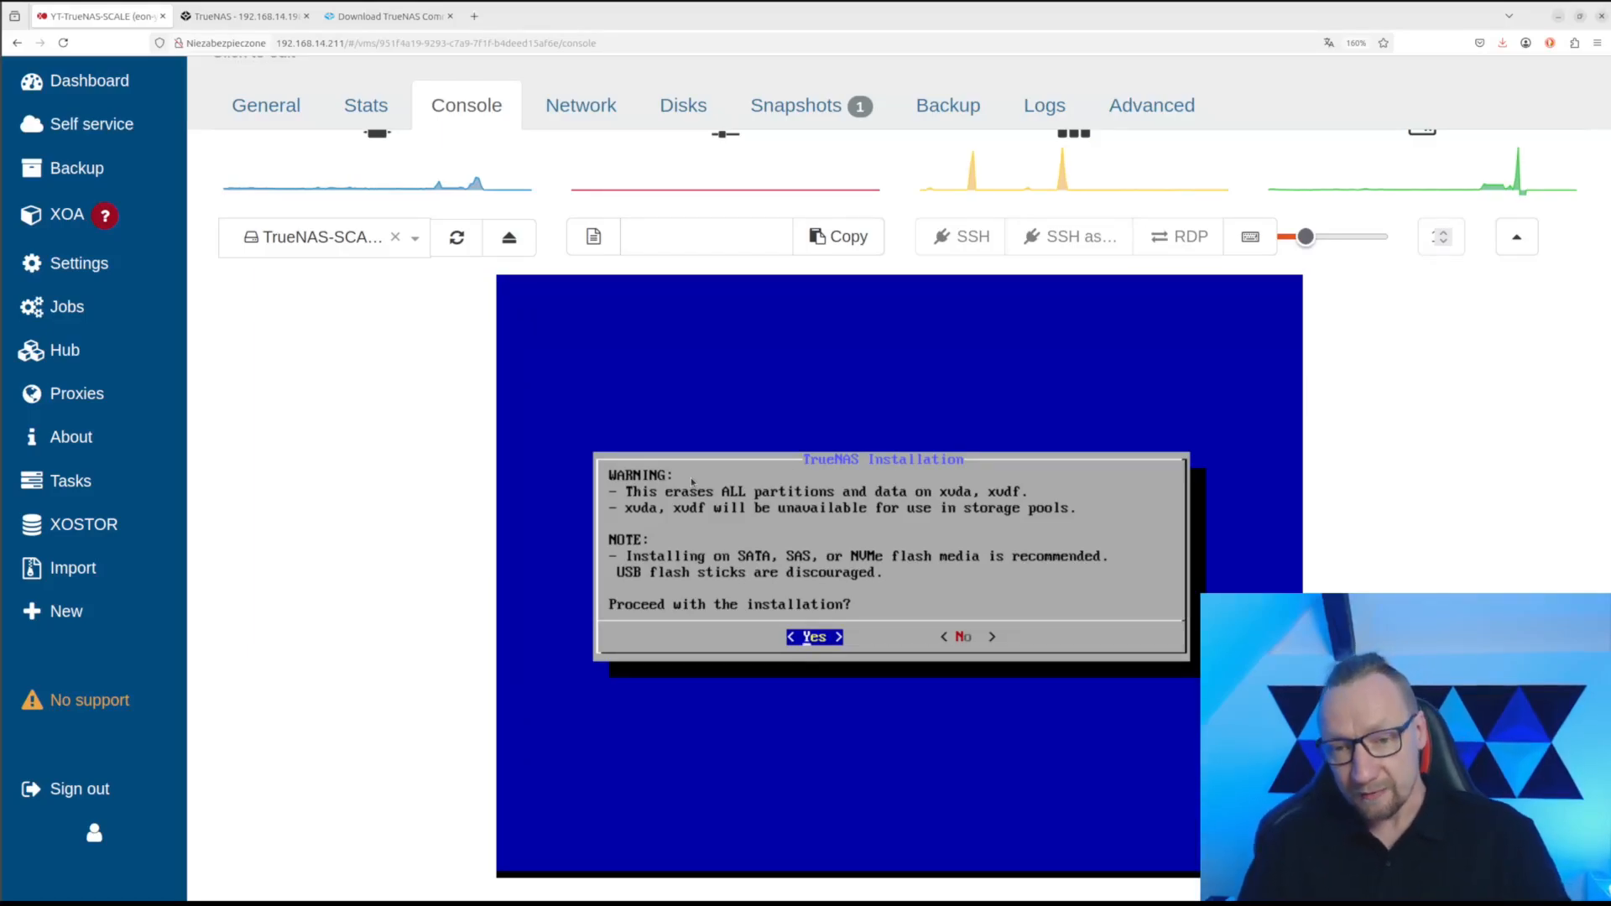
key(Return)
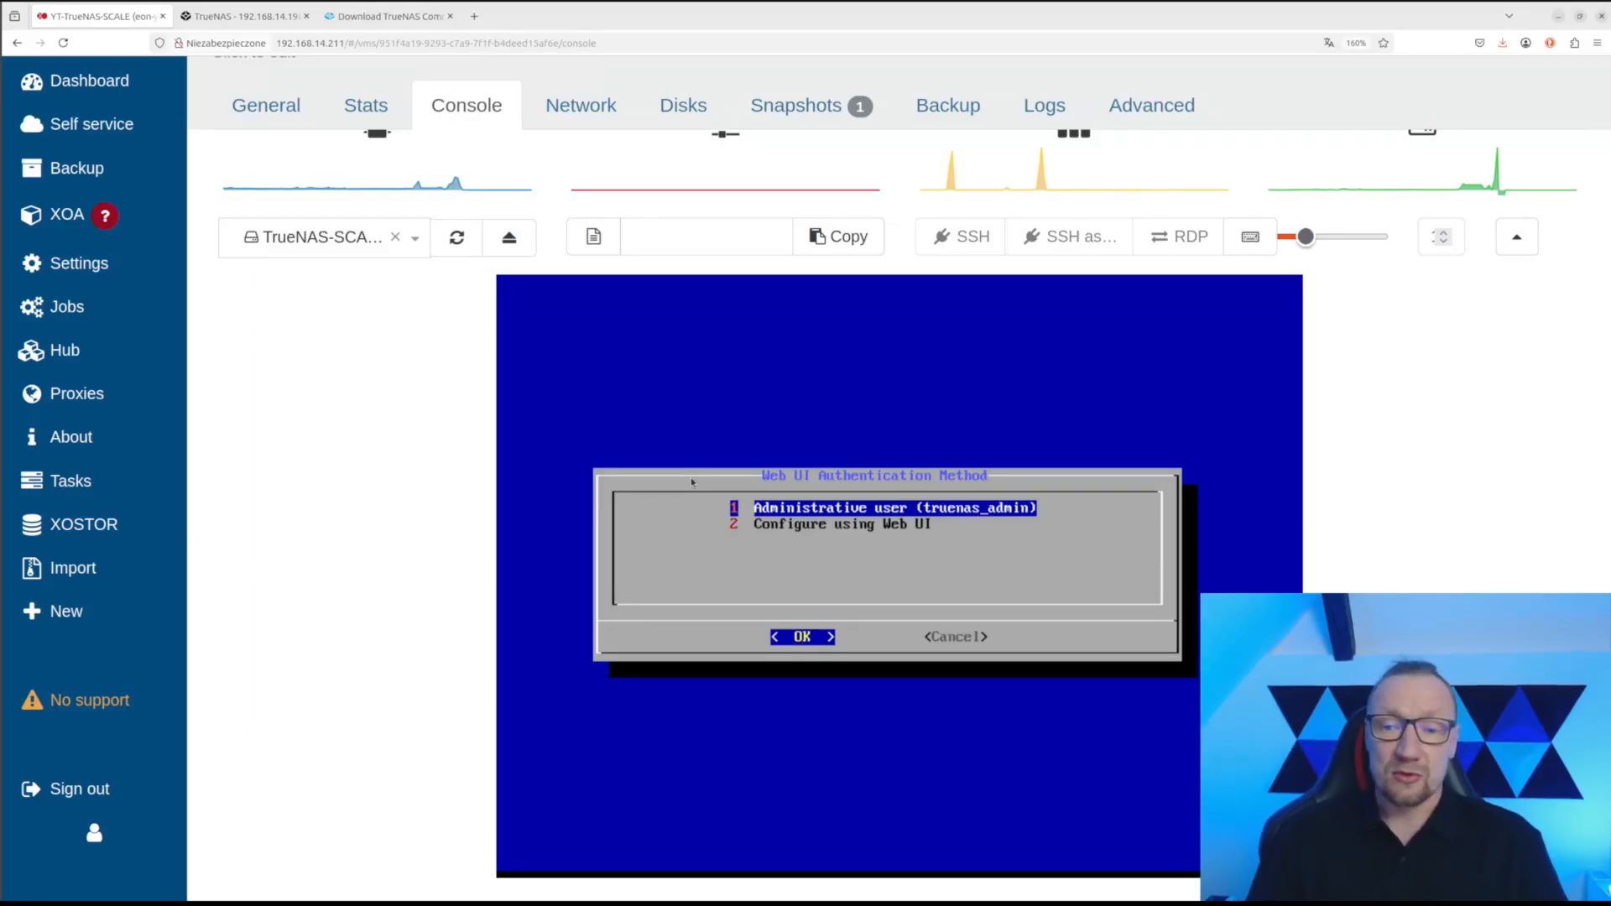
- Choose the Administrative user (truenas_admin) authentication method, enter and confirm its password, and proceed with the installation
key(Return)
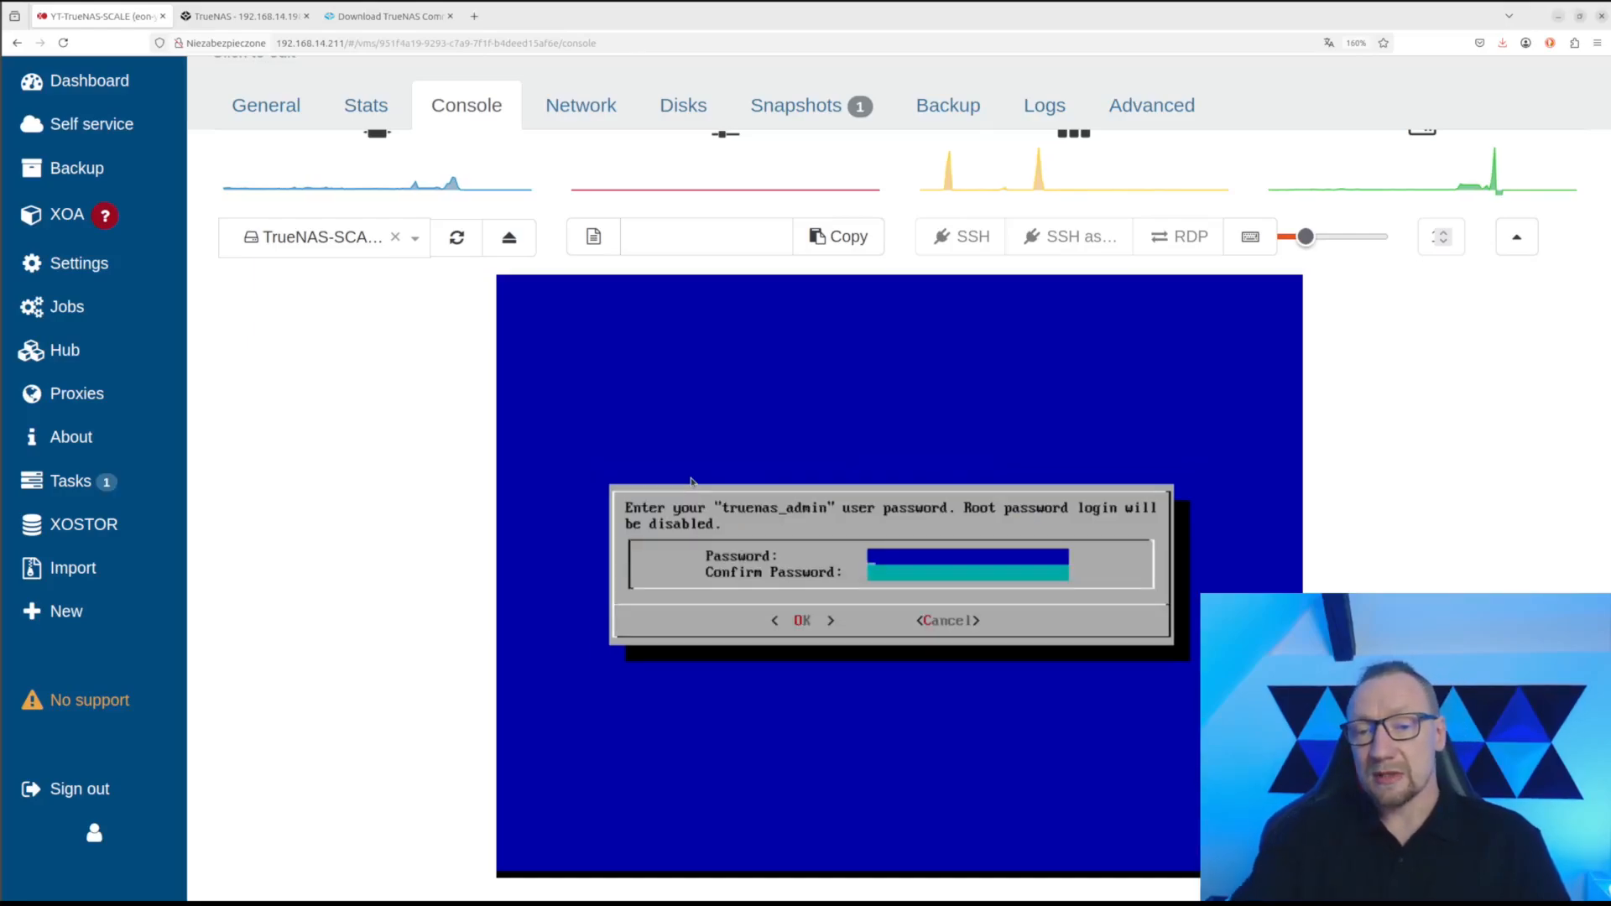
text(********)
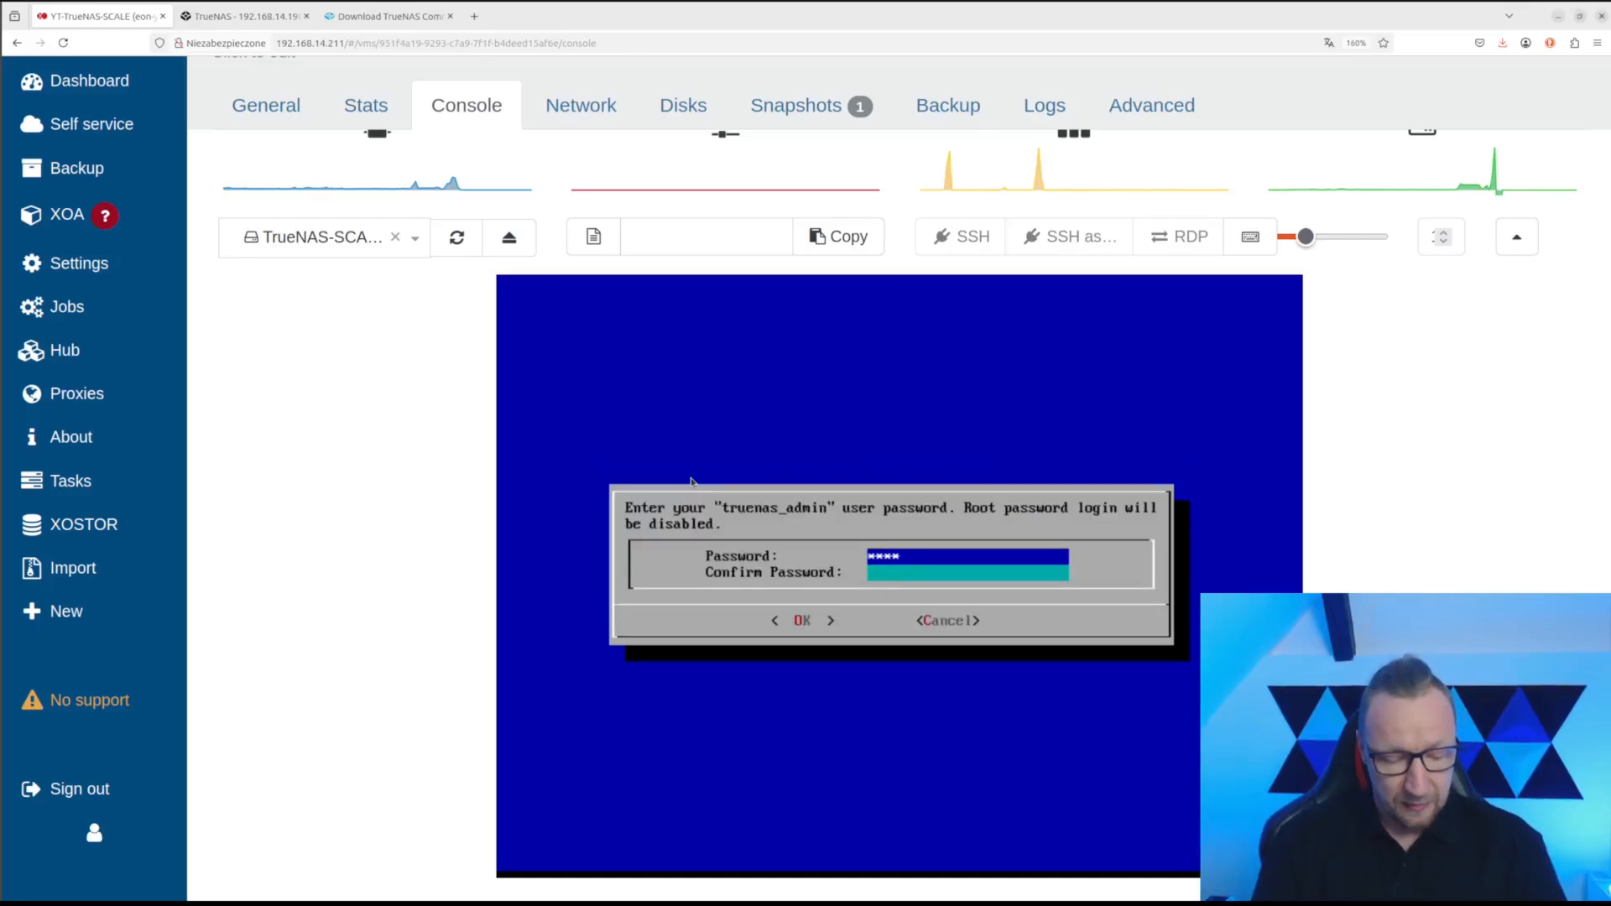
key(Tab)
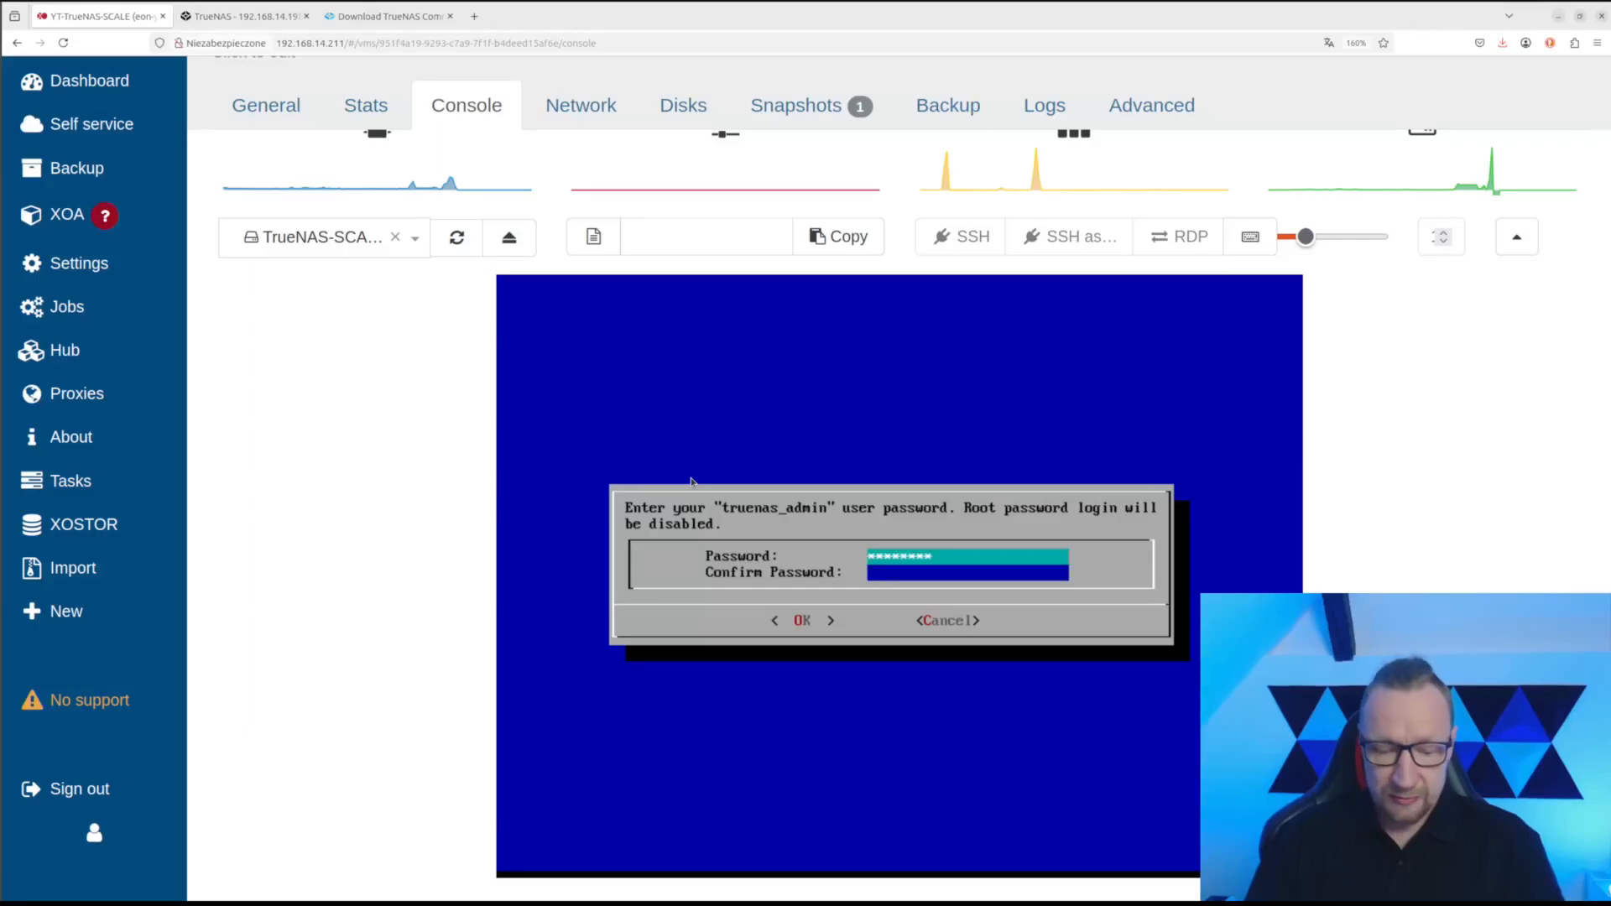
text(*********)
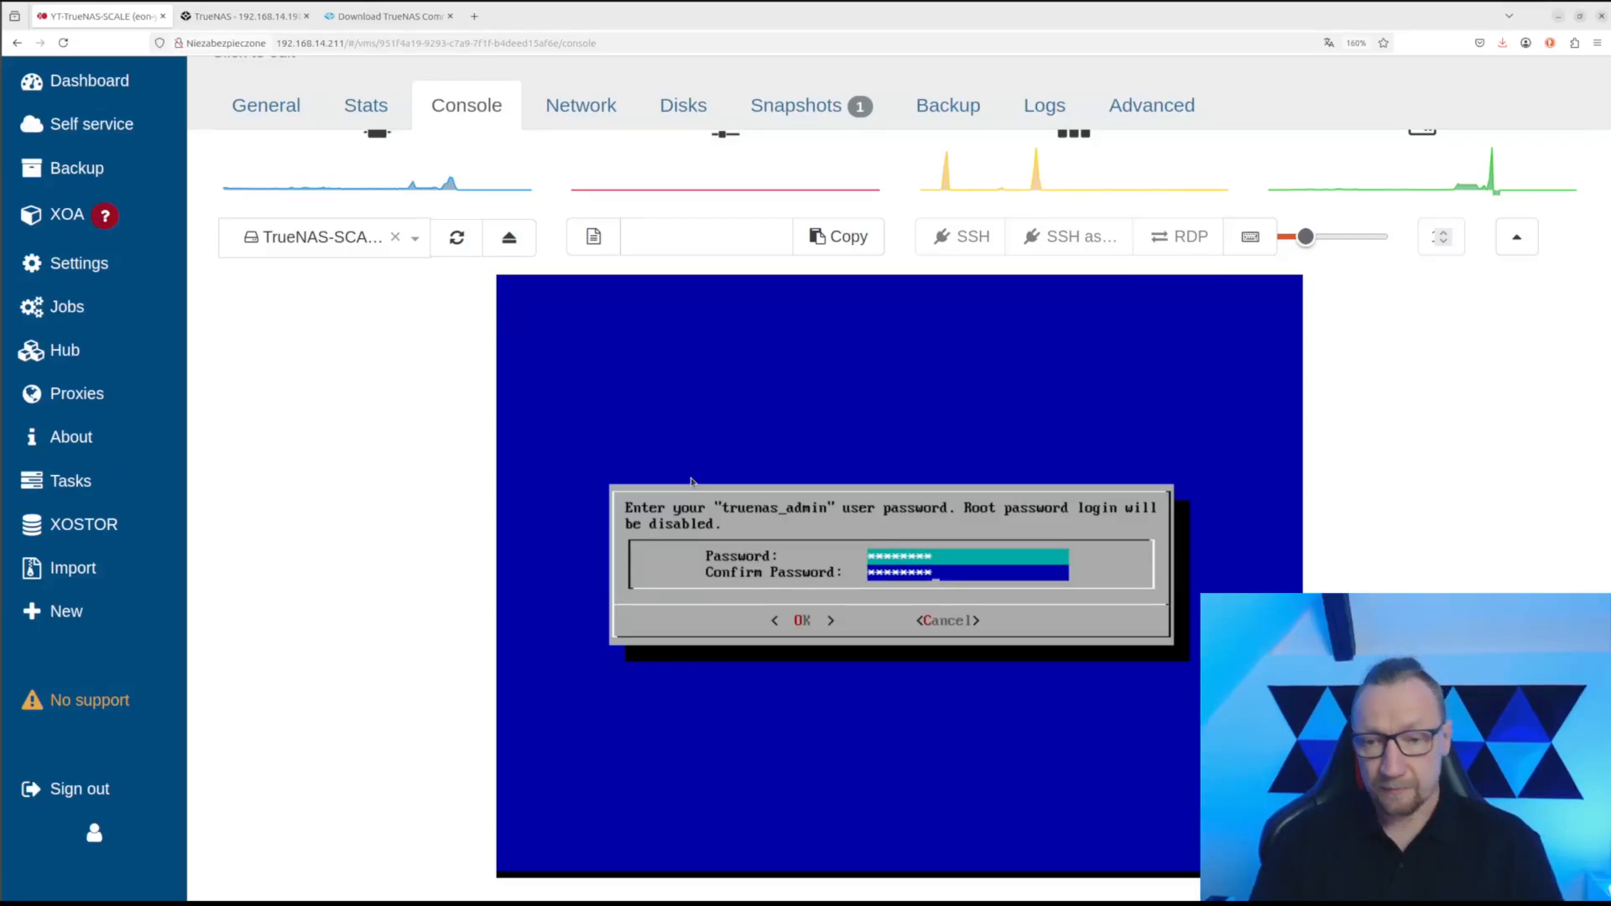
key(Return)
key(Return)
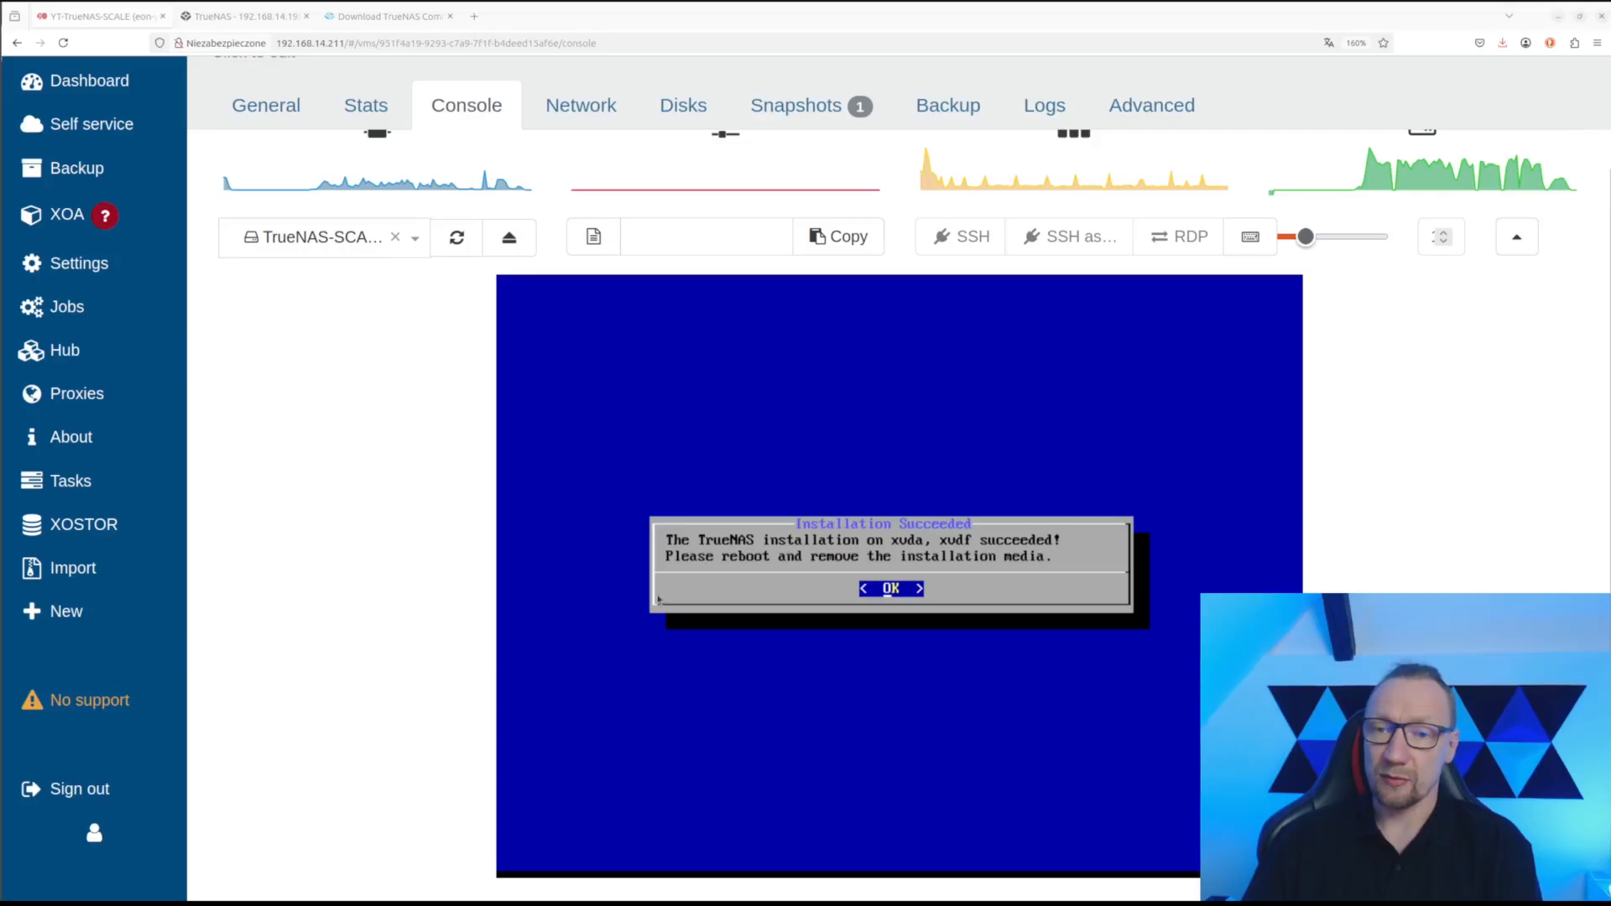
- Acknowledge the finished installation and reboot the system from the installer's console setup
click(662, 496)
key(Return)
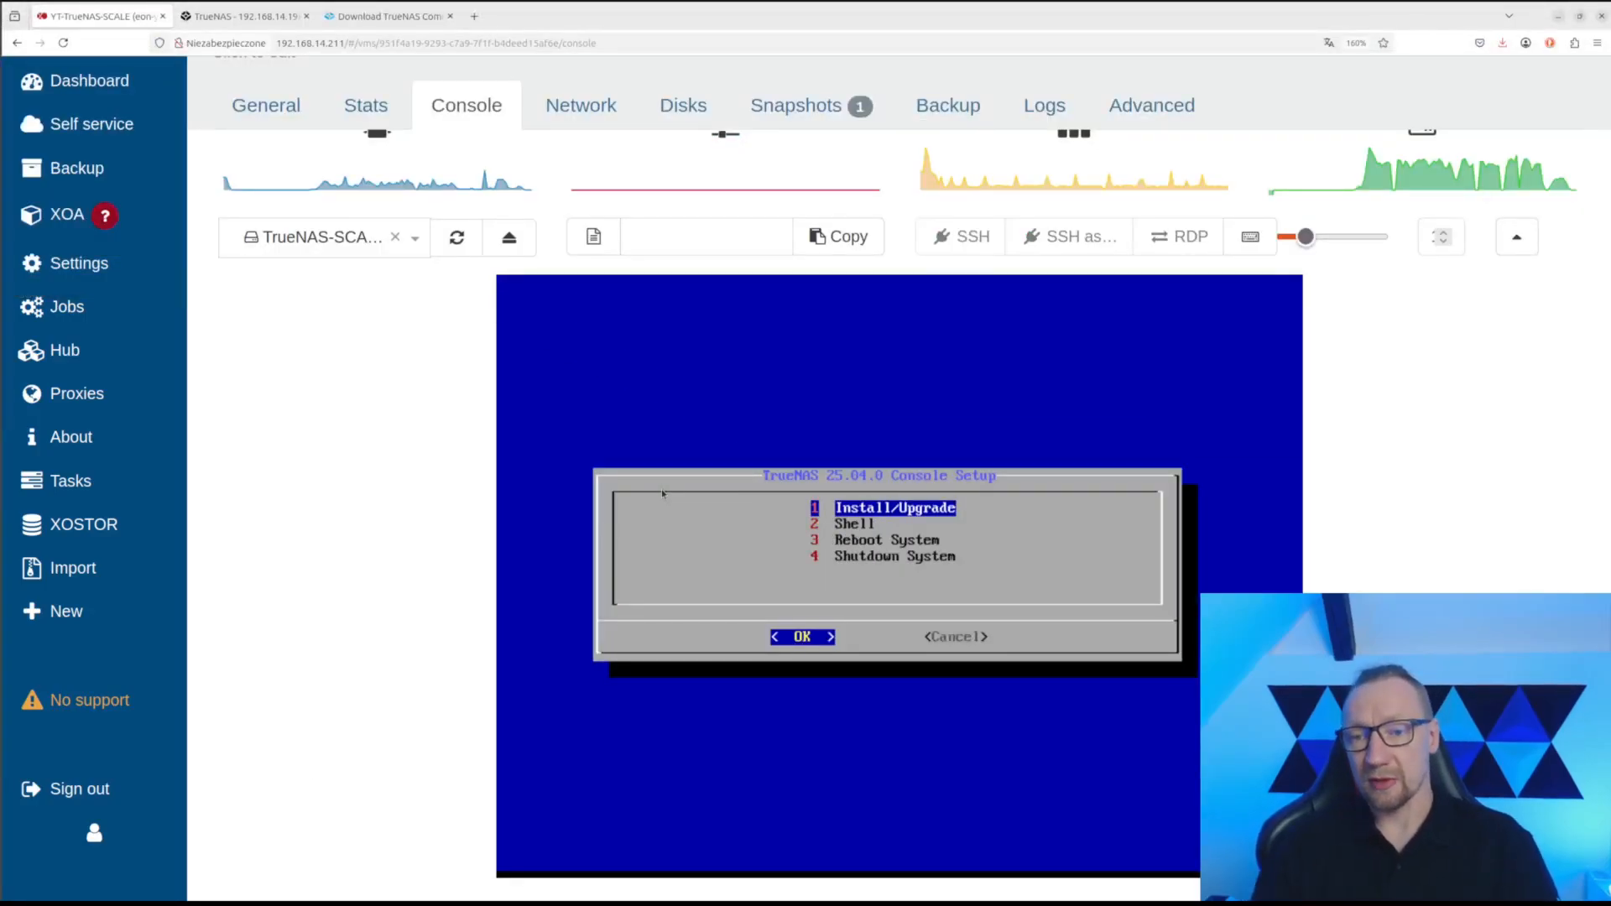
key(Down)
key(Down)
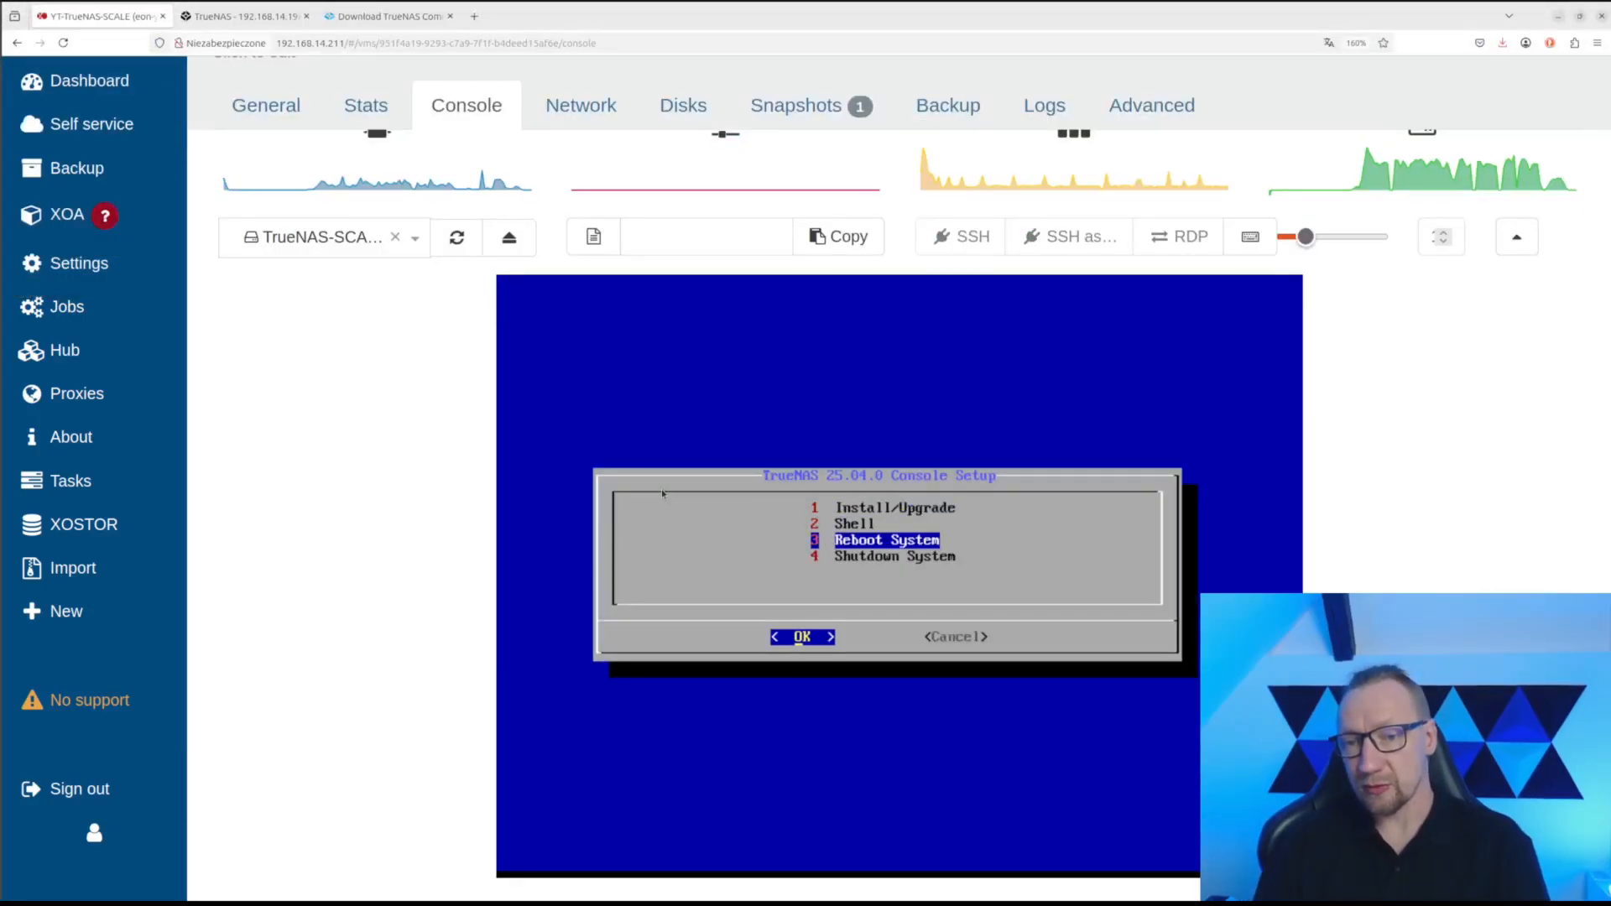
key(Return)
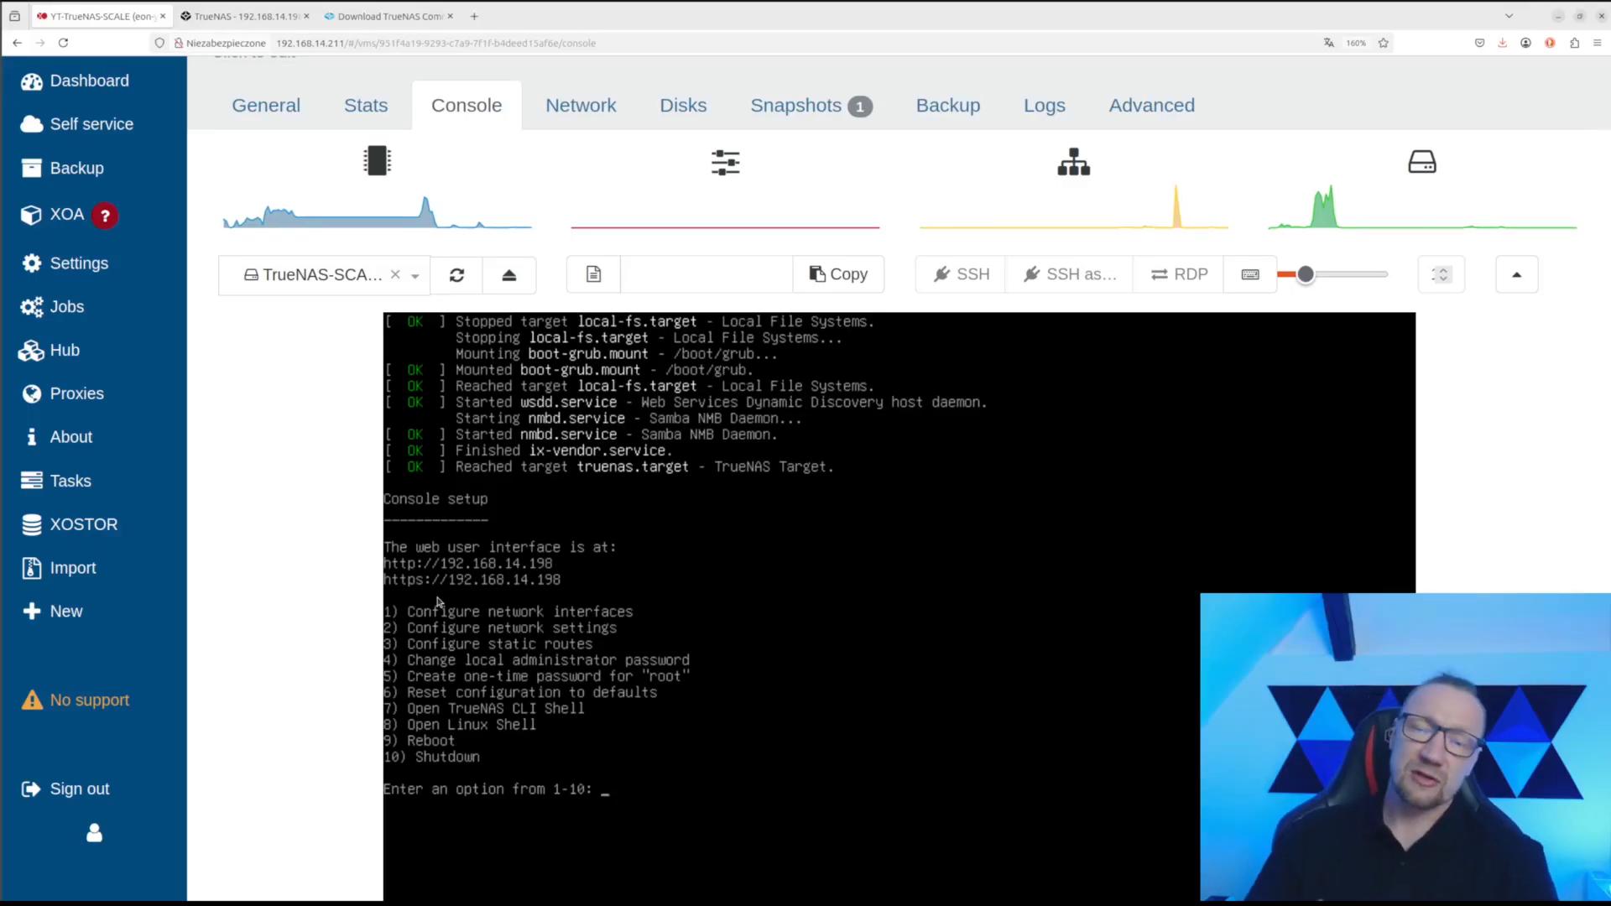
- Switch to the TrueNAS web interface, reload it, and check the datasets, apps and storage pools of the fresh installation
scroll(302, 495, up, 3)
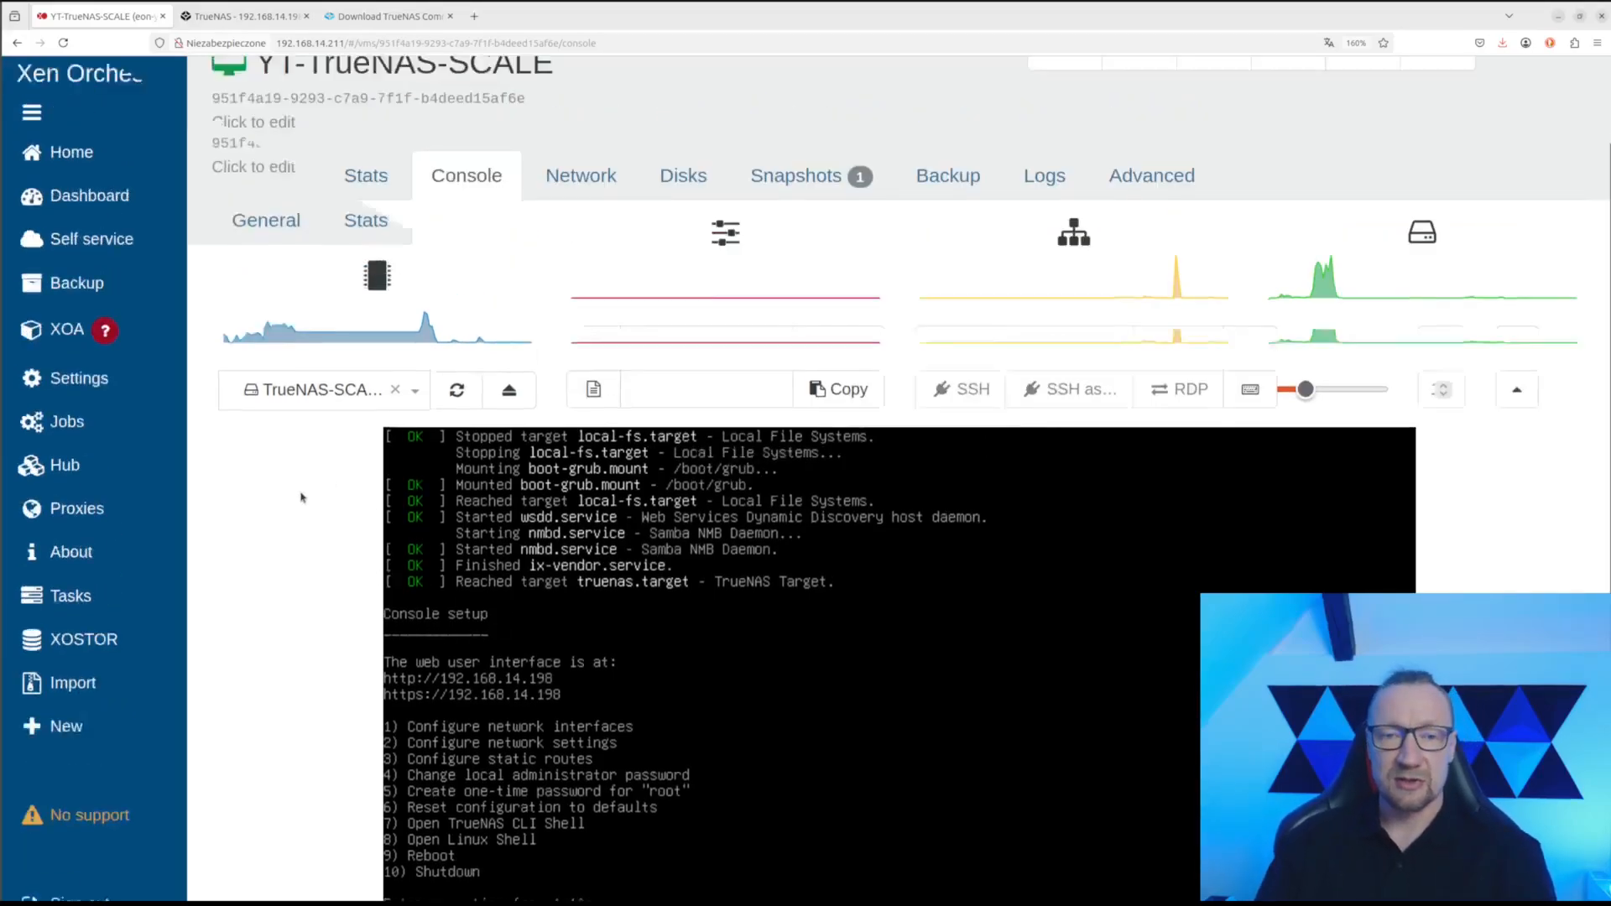
click(240, 19)
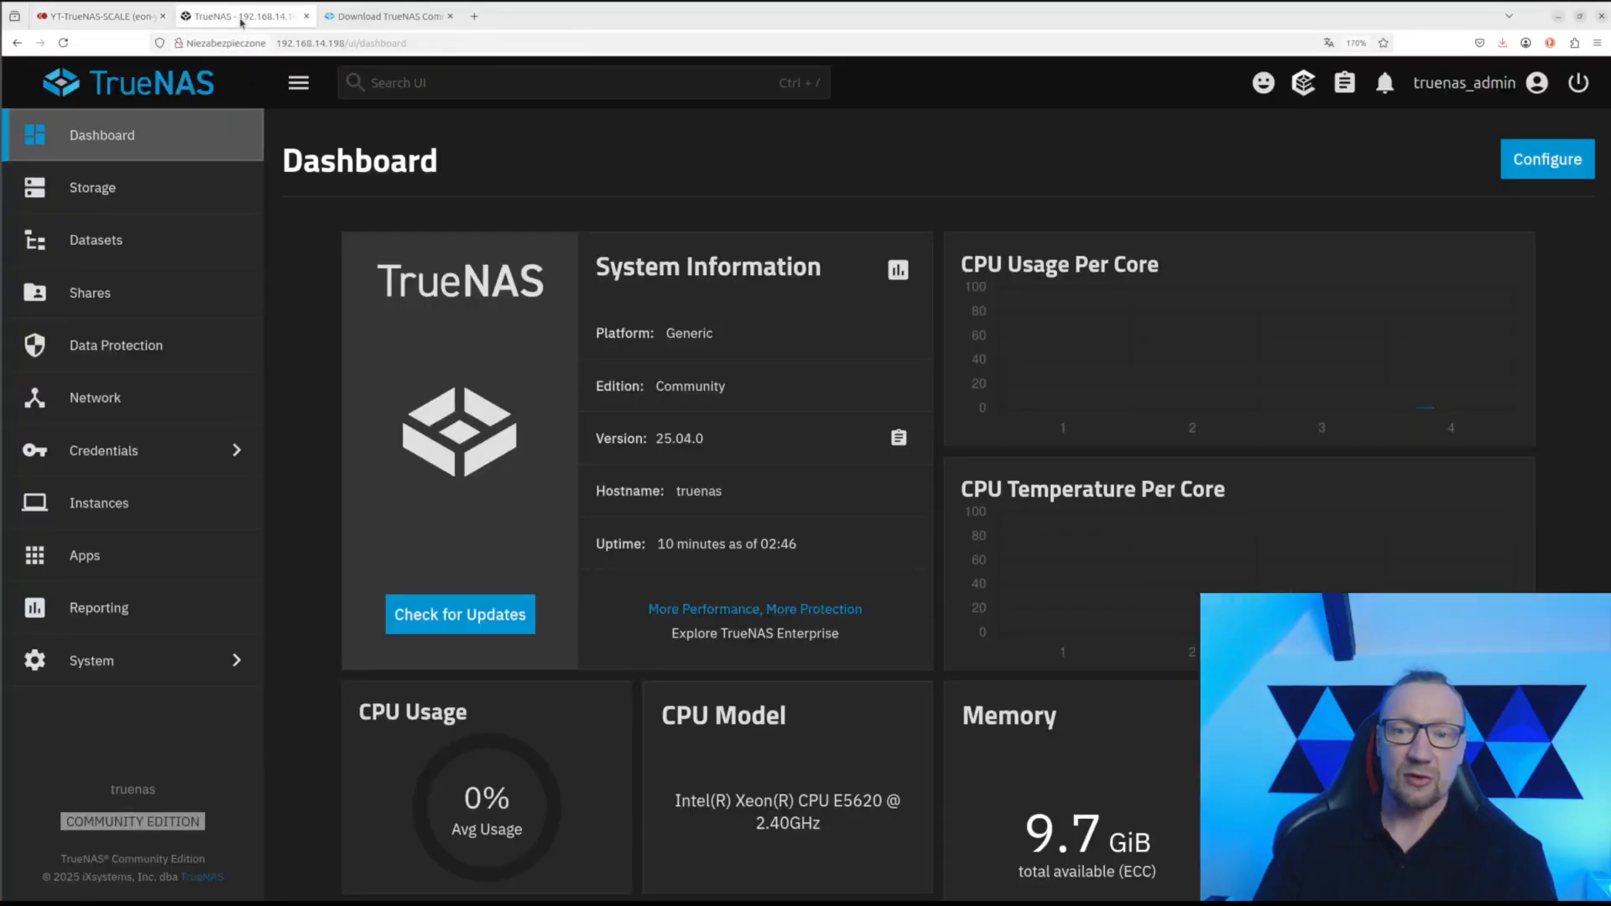
click(63, 43)
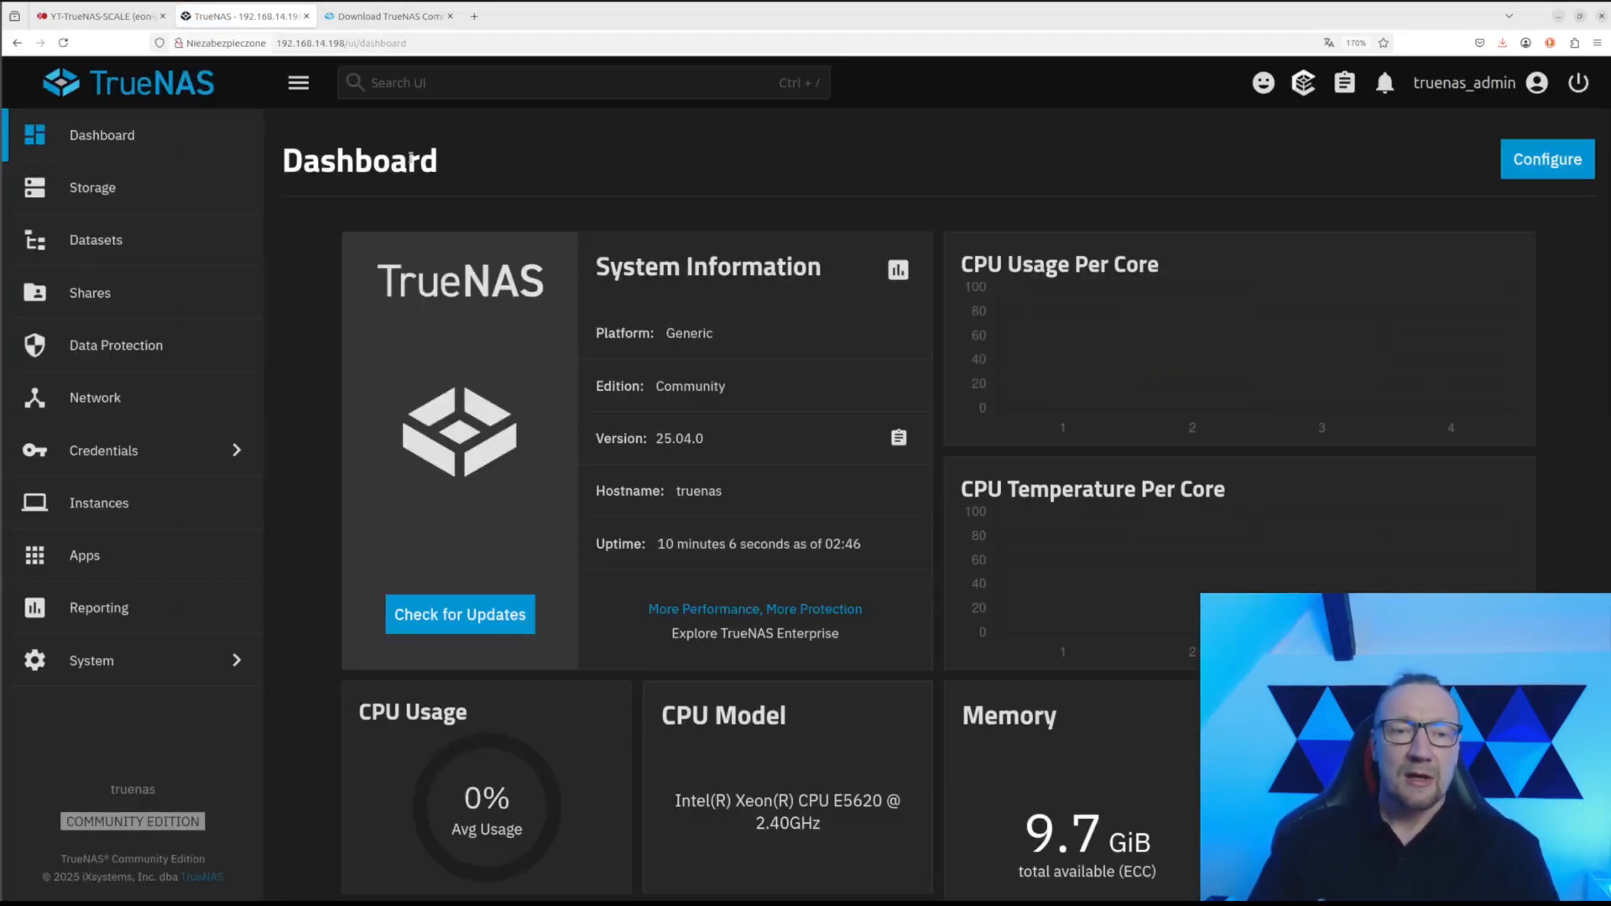
click(99, 250)
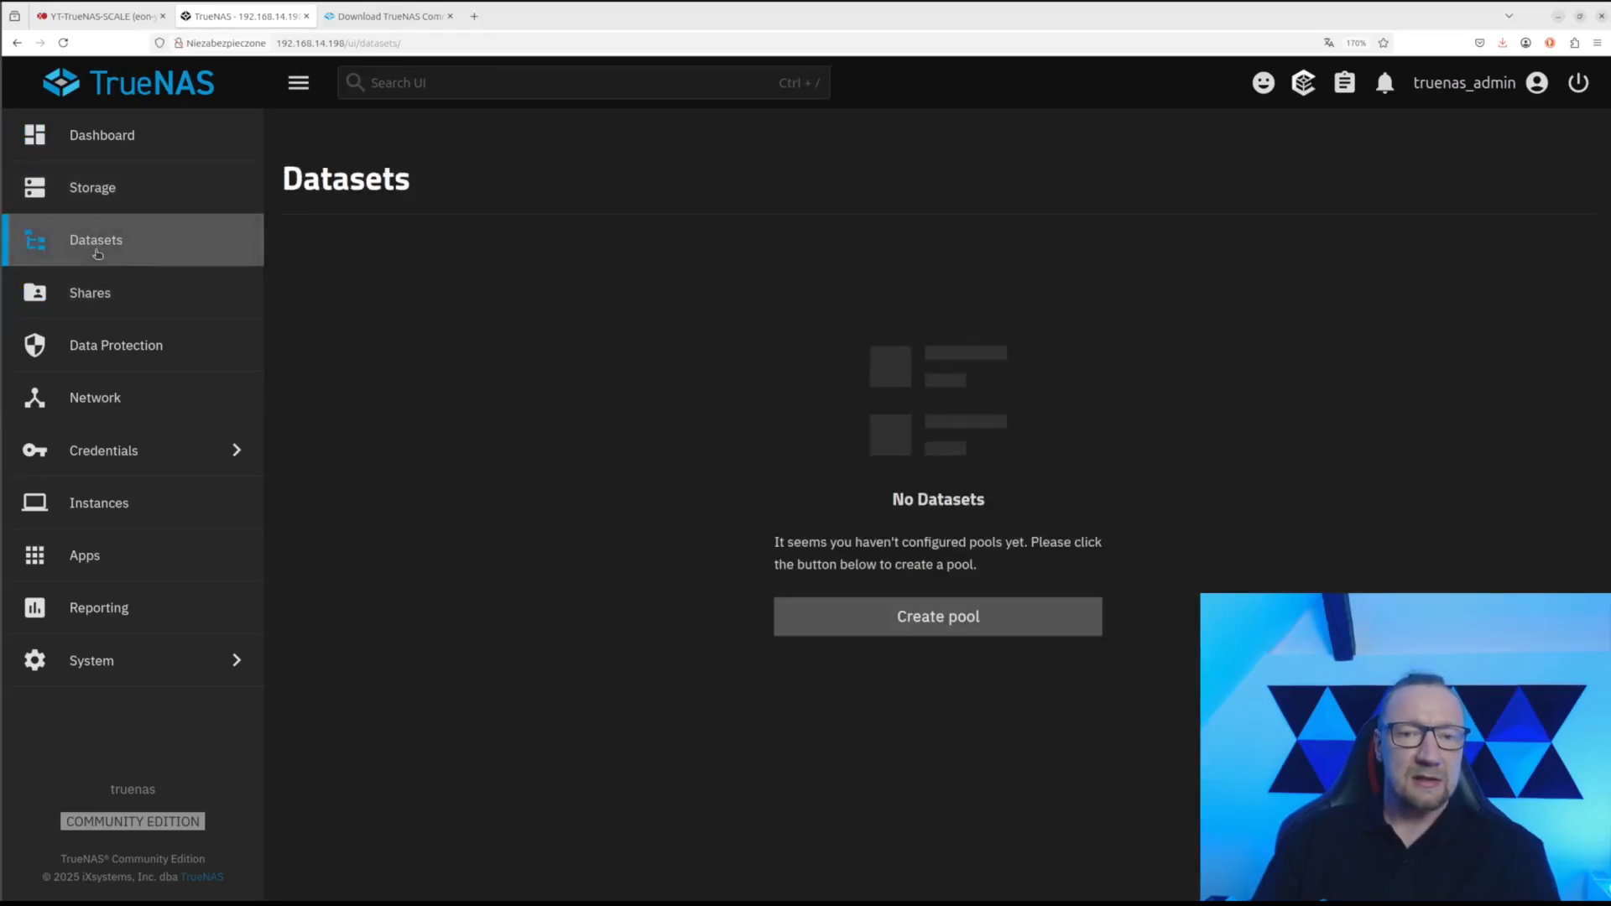
click(105, 197)
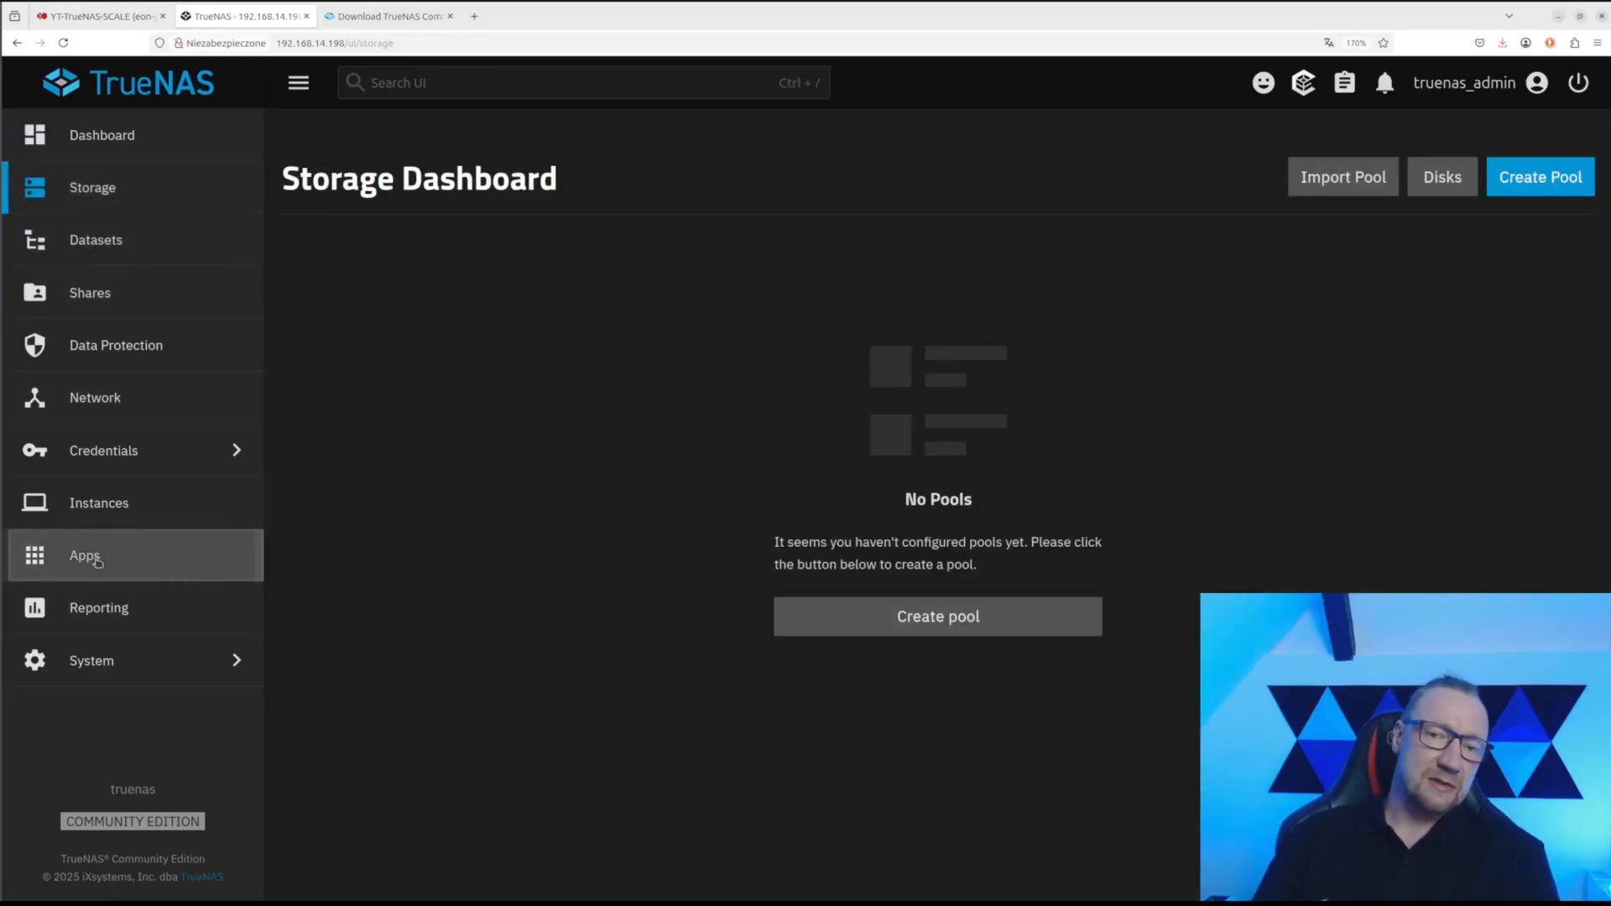
click(80, 556)
click(126, 187)
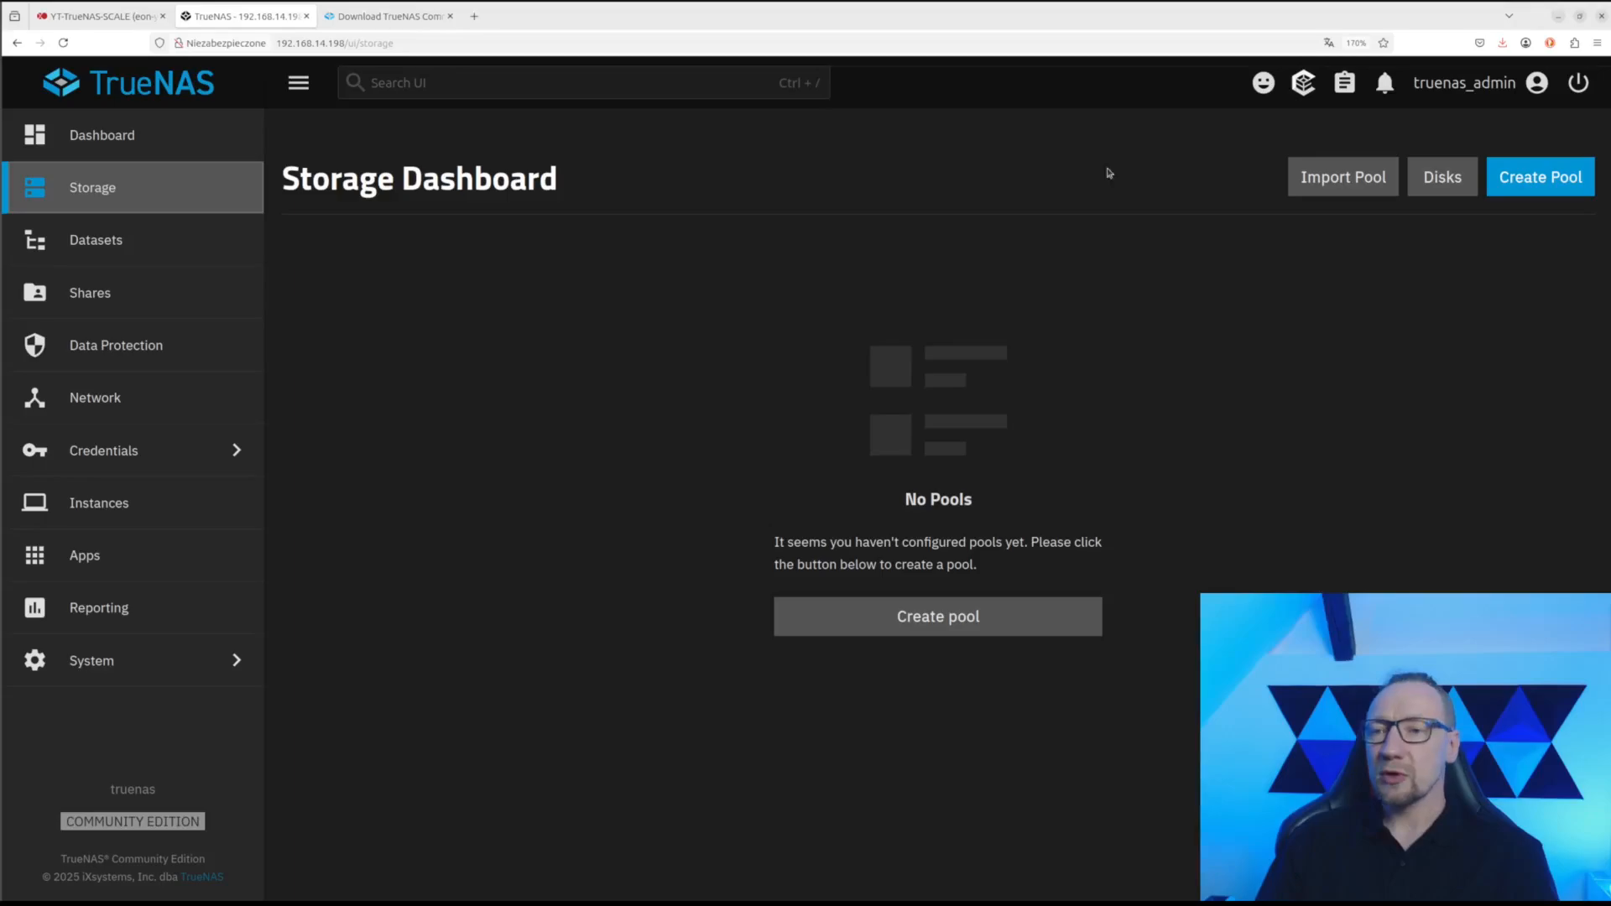
- Review the pool assignments in the storage disk list and inspect the details of disk xvdf
click(1429, 174)
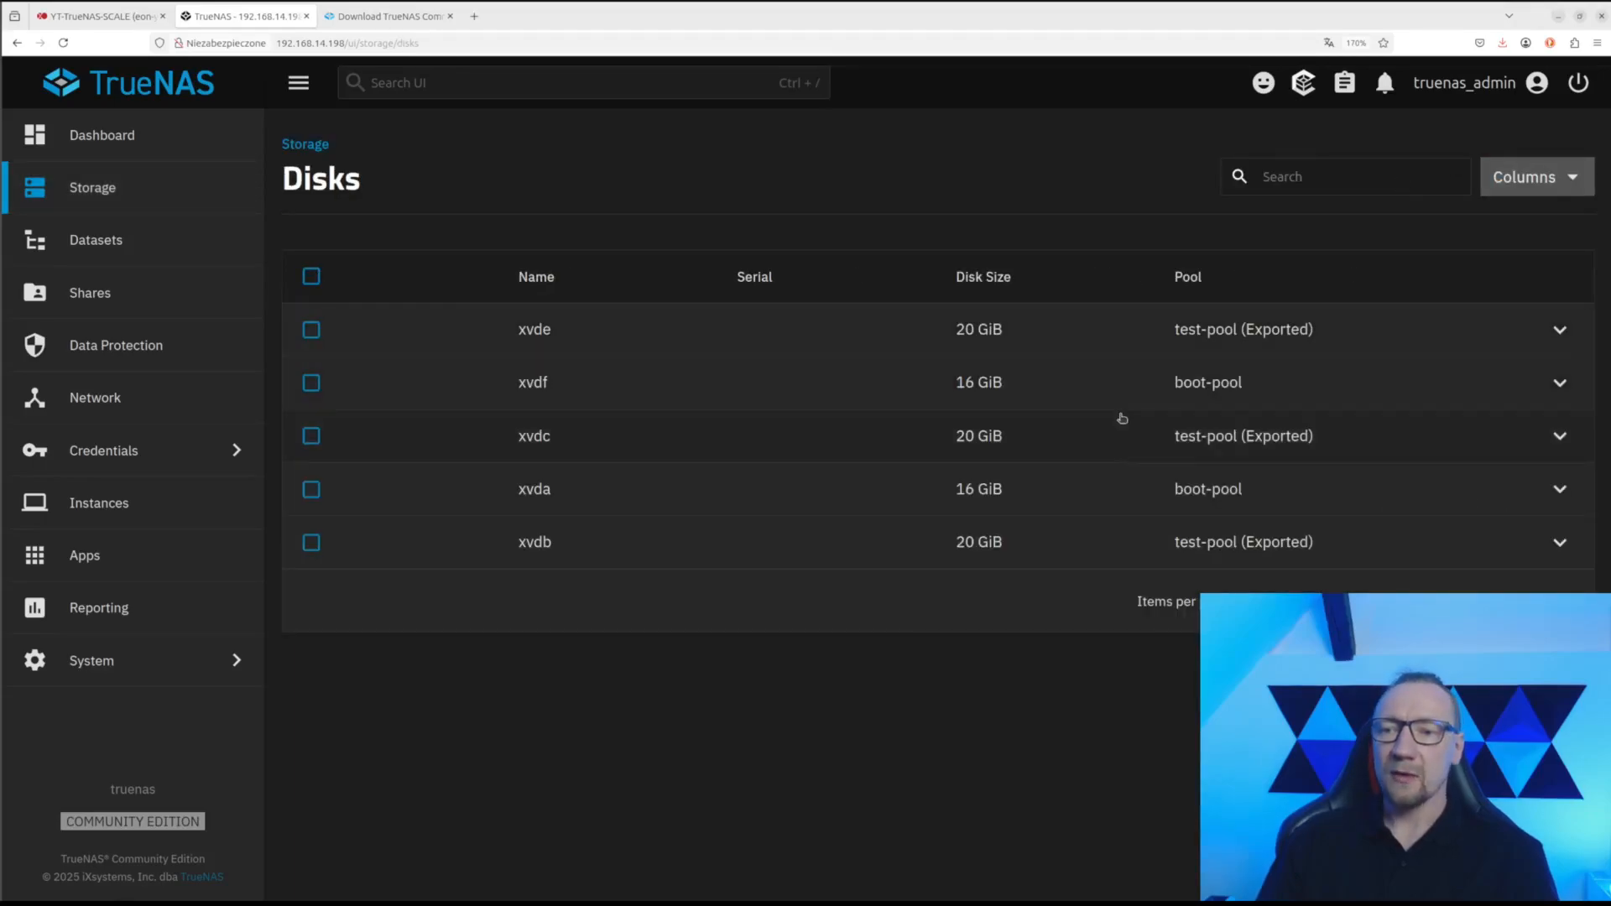
drag(1262, 385, 960, 403)
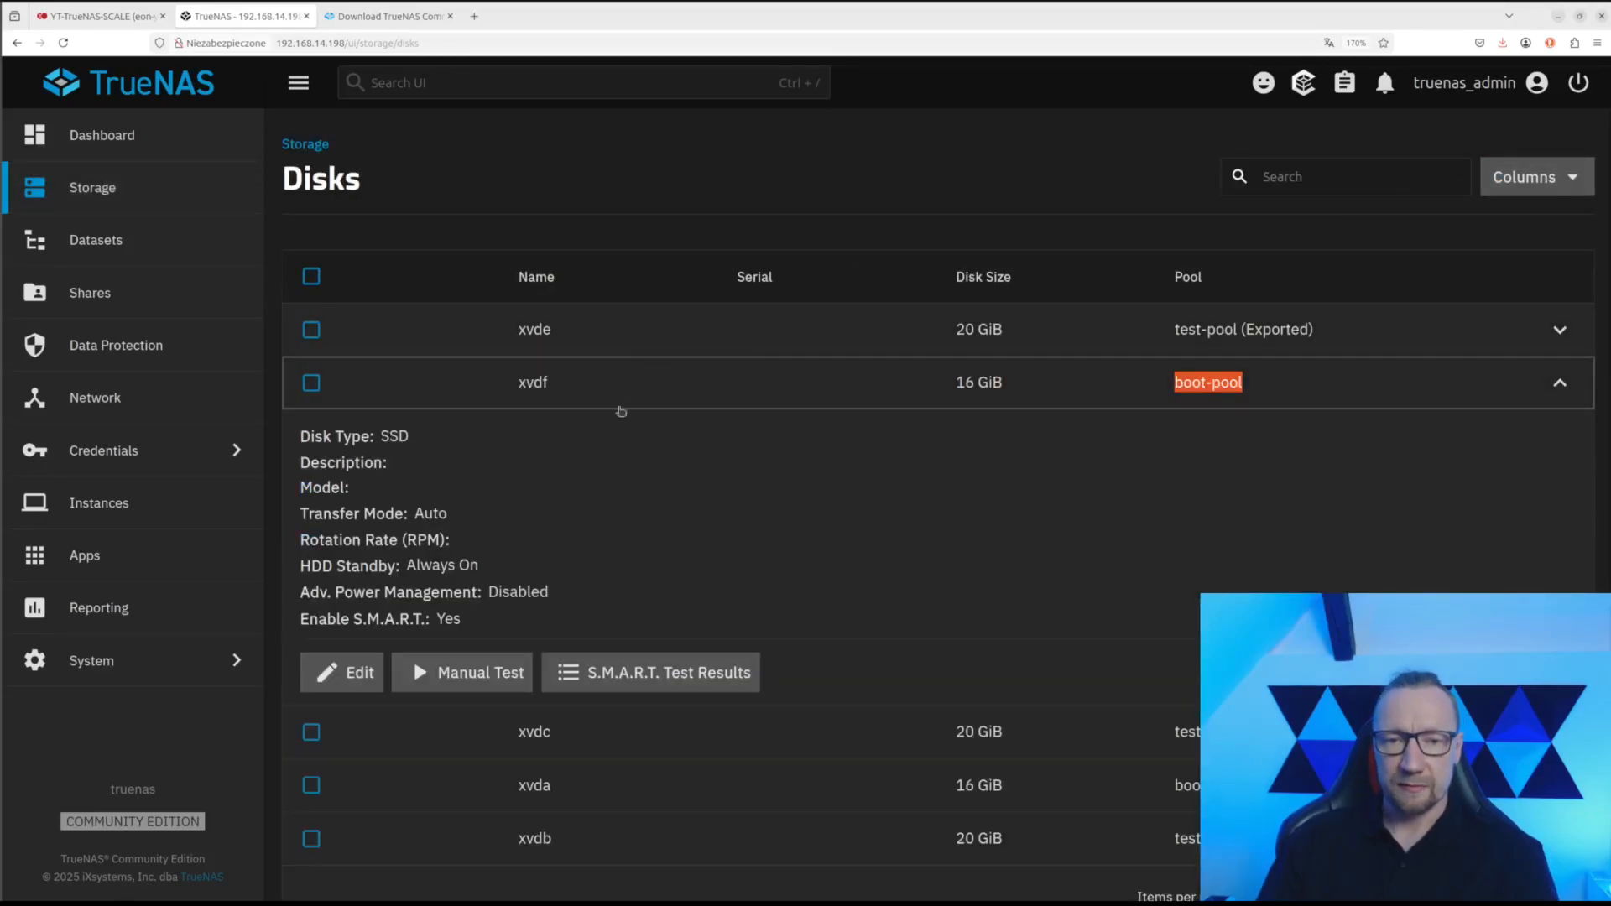
click(662, 380)
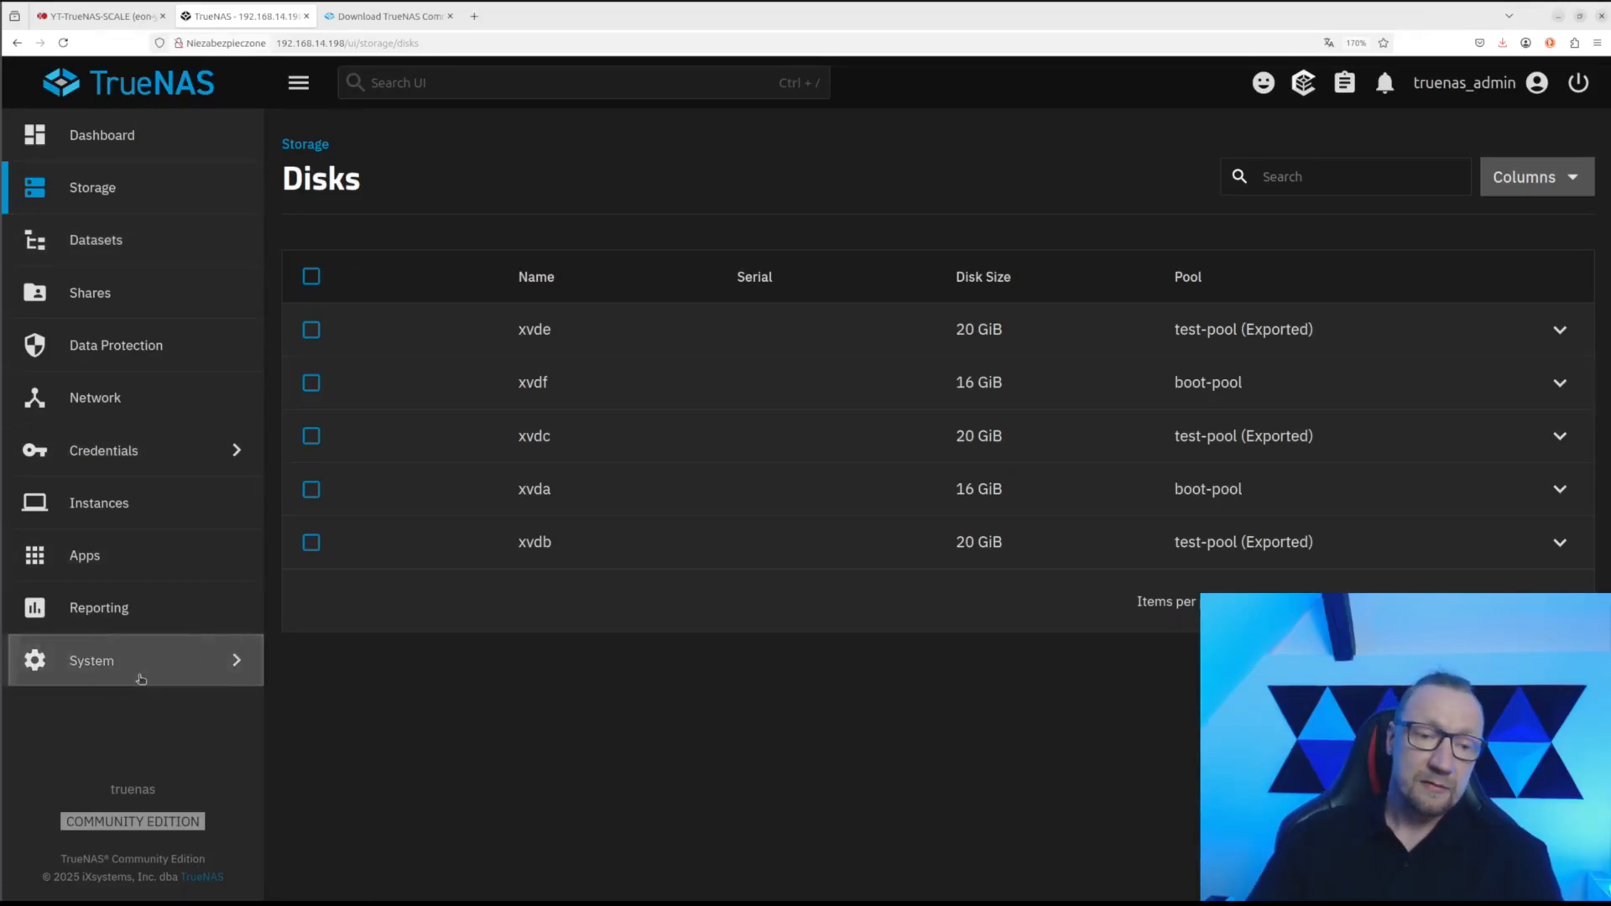
- In the general system settings, upload the saved configuration file truenas-25.04.0-20250503112129.tar to restore the system
click(143, 661)
click(310, 195)
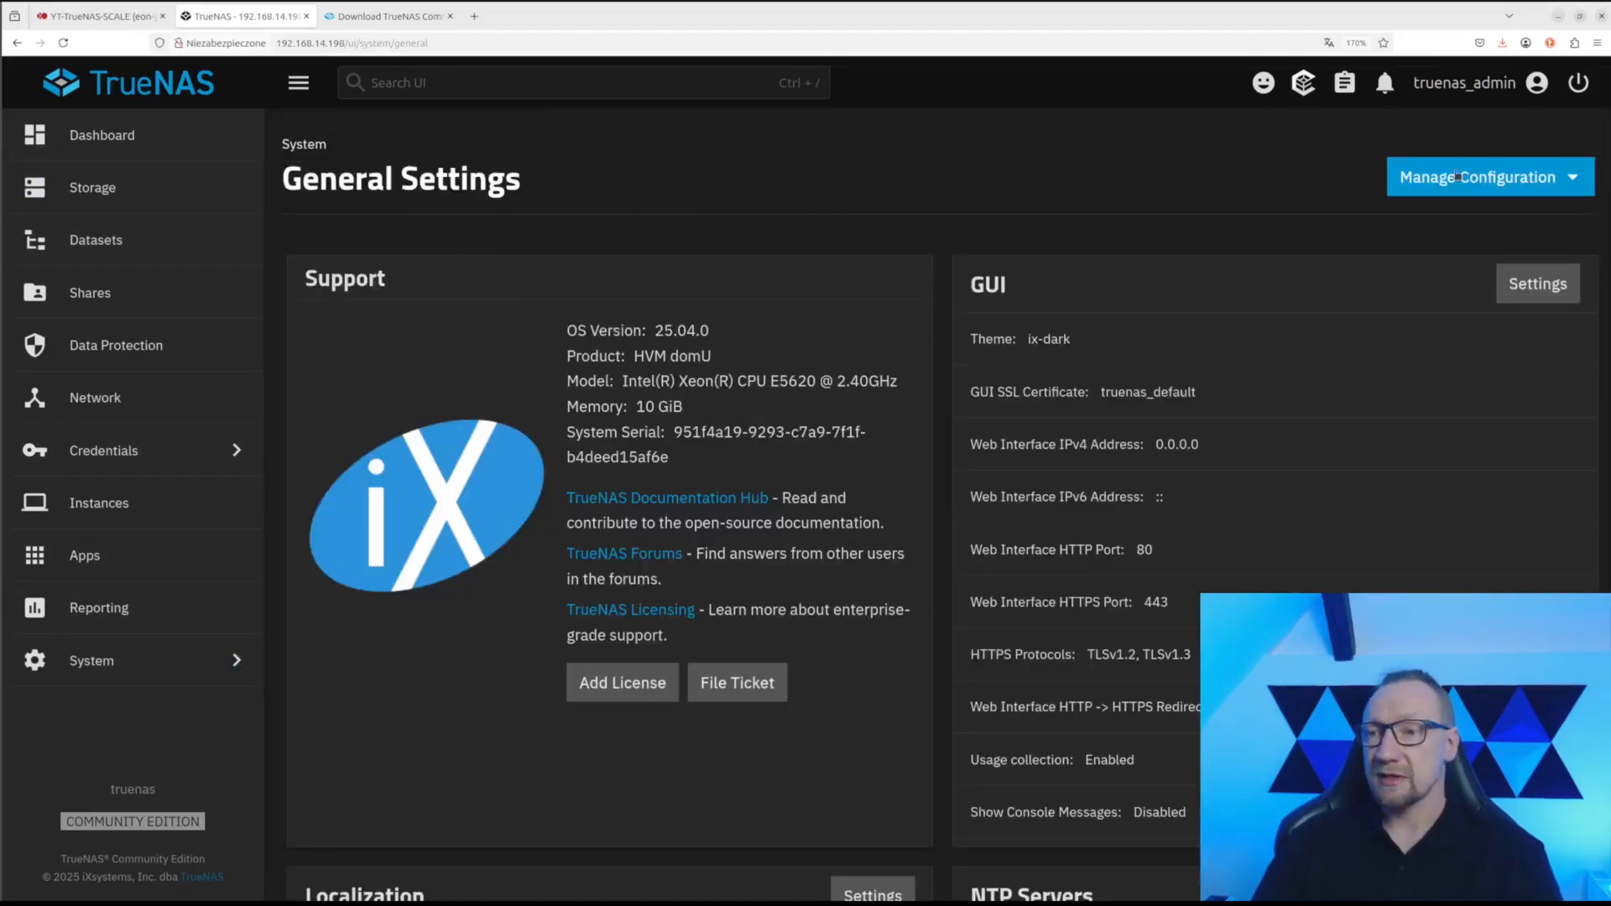
click(1470, 177)
click(1441, 260)
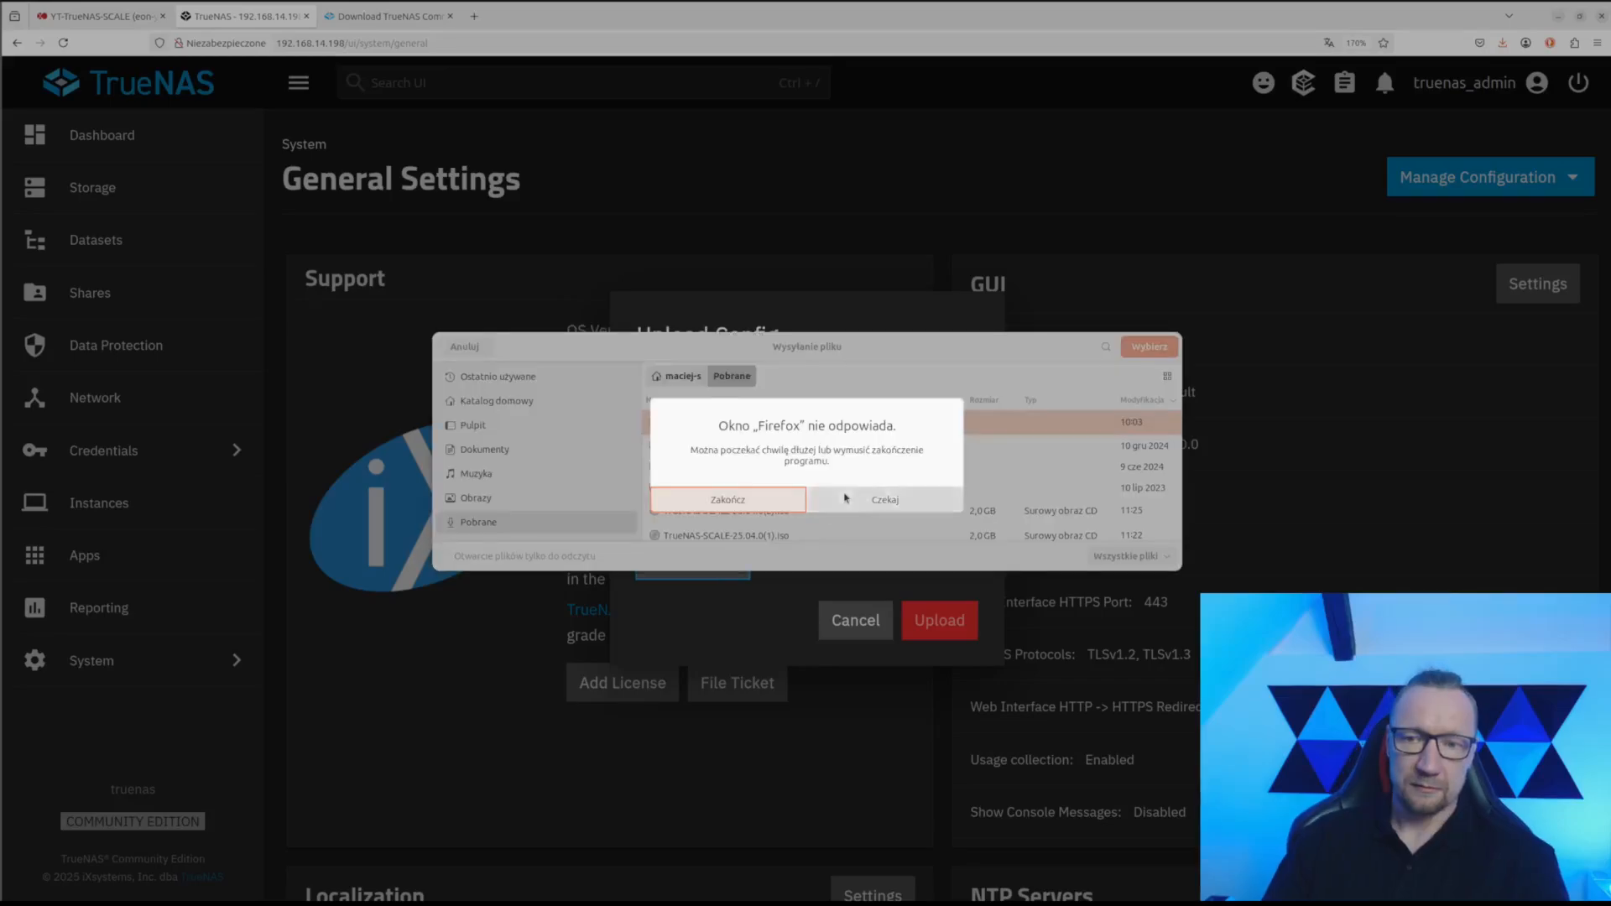
click(846, 499)
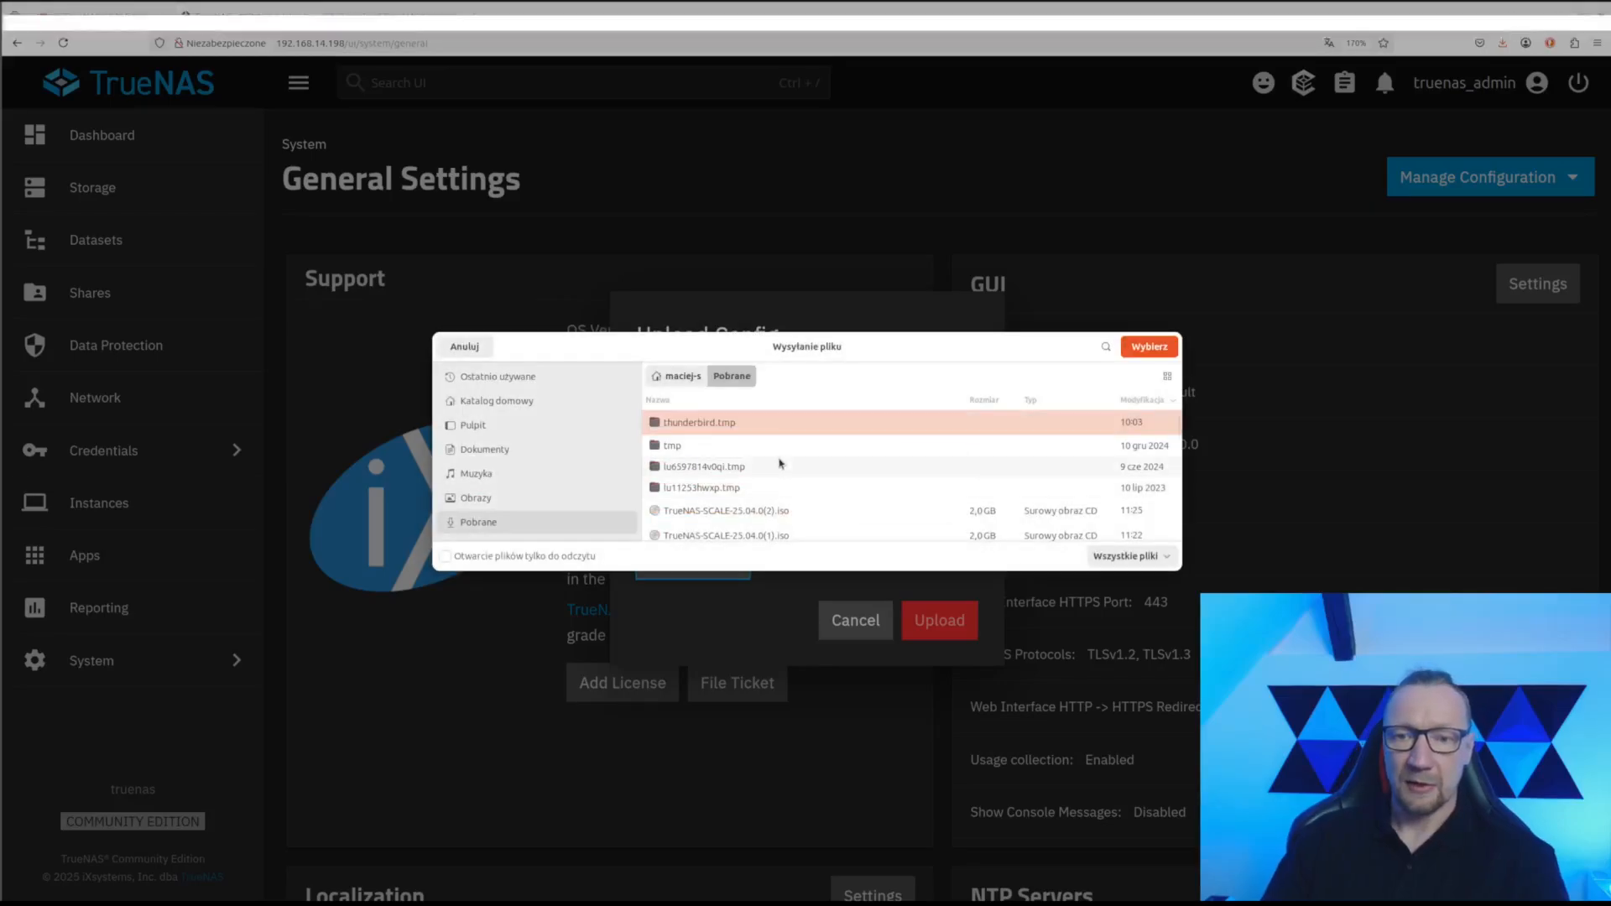
scroll(758, 516, down, 1)
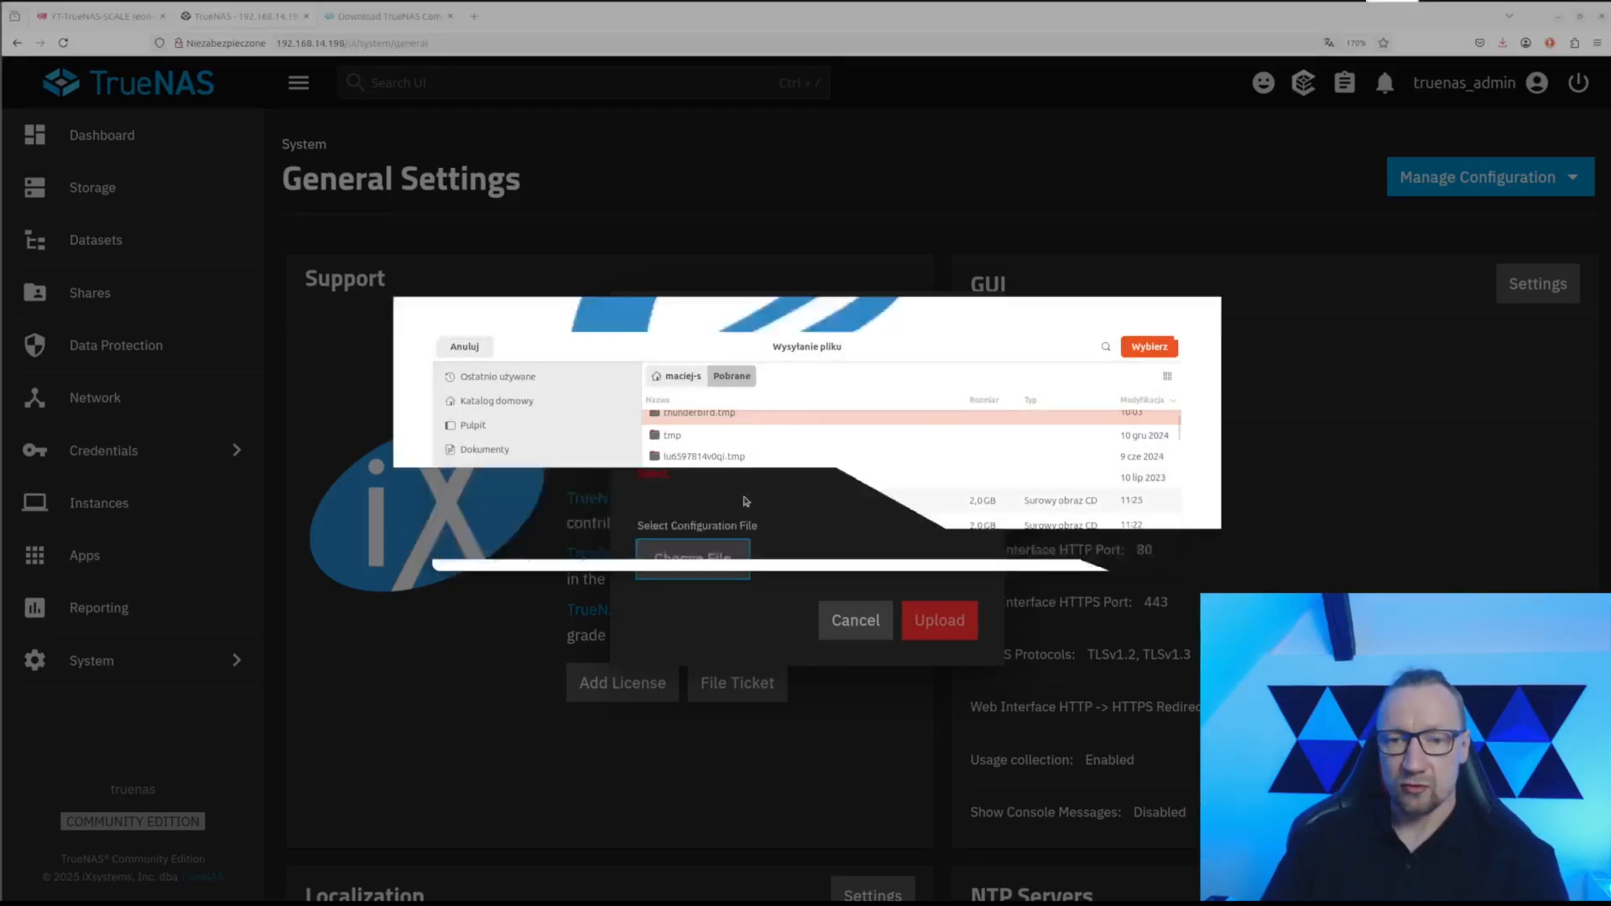
click(758, 527)
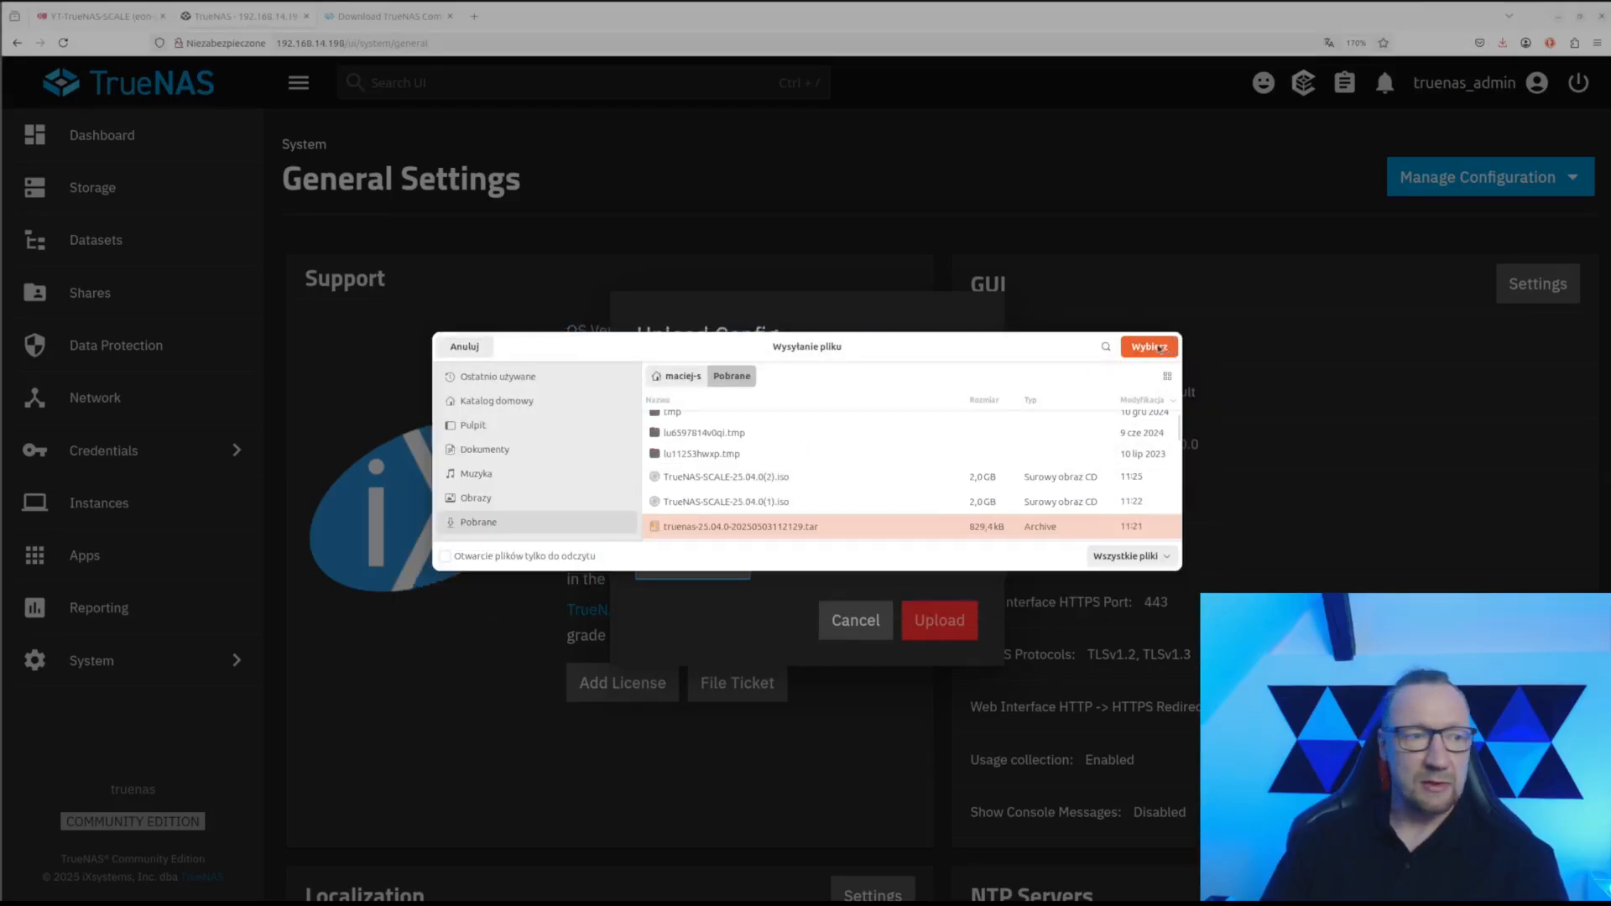
click(1146, 346)
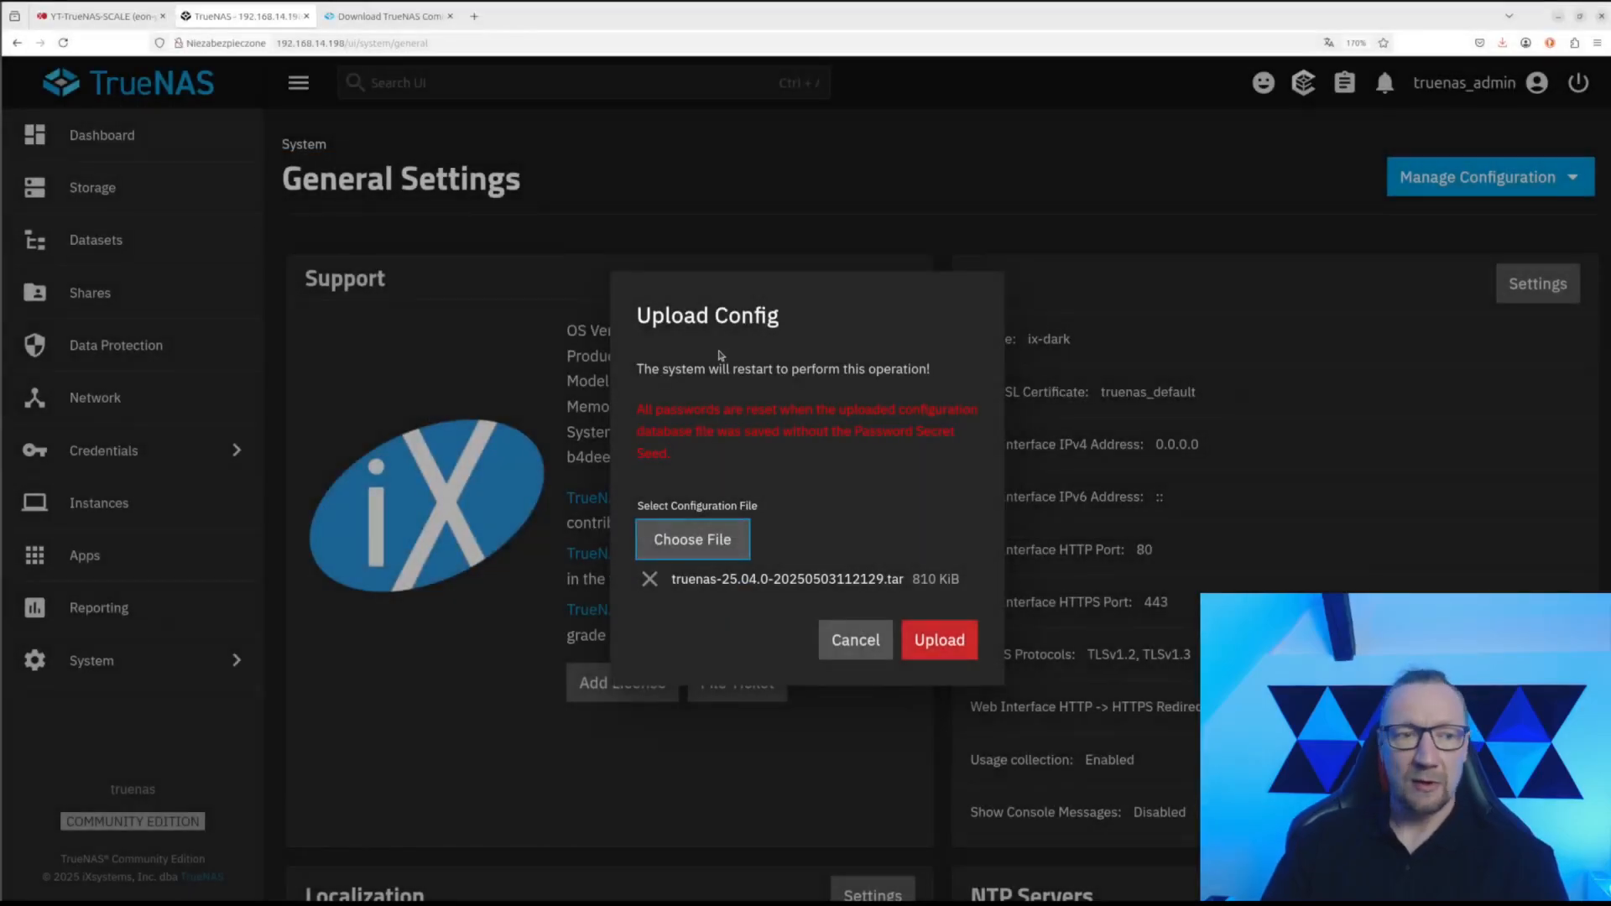
click(931, 646)
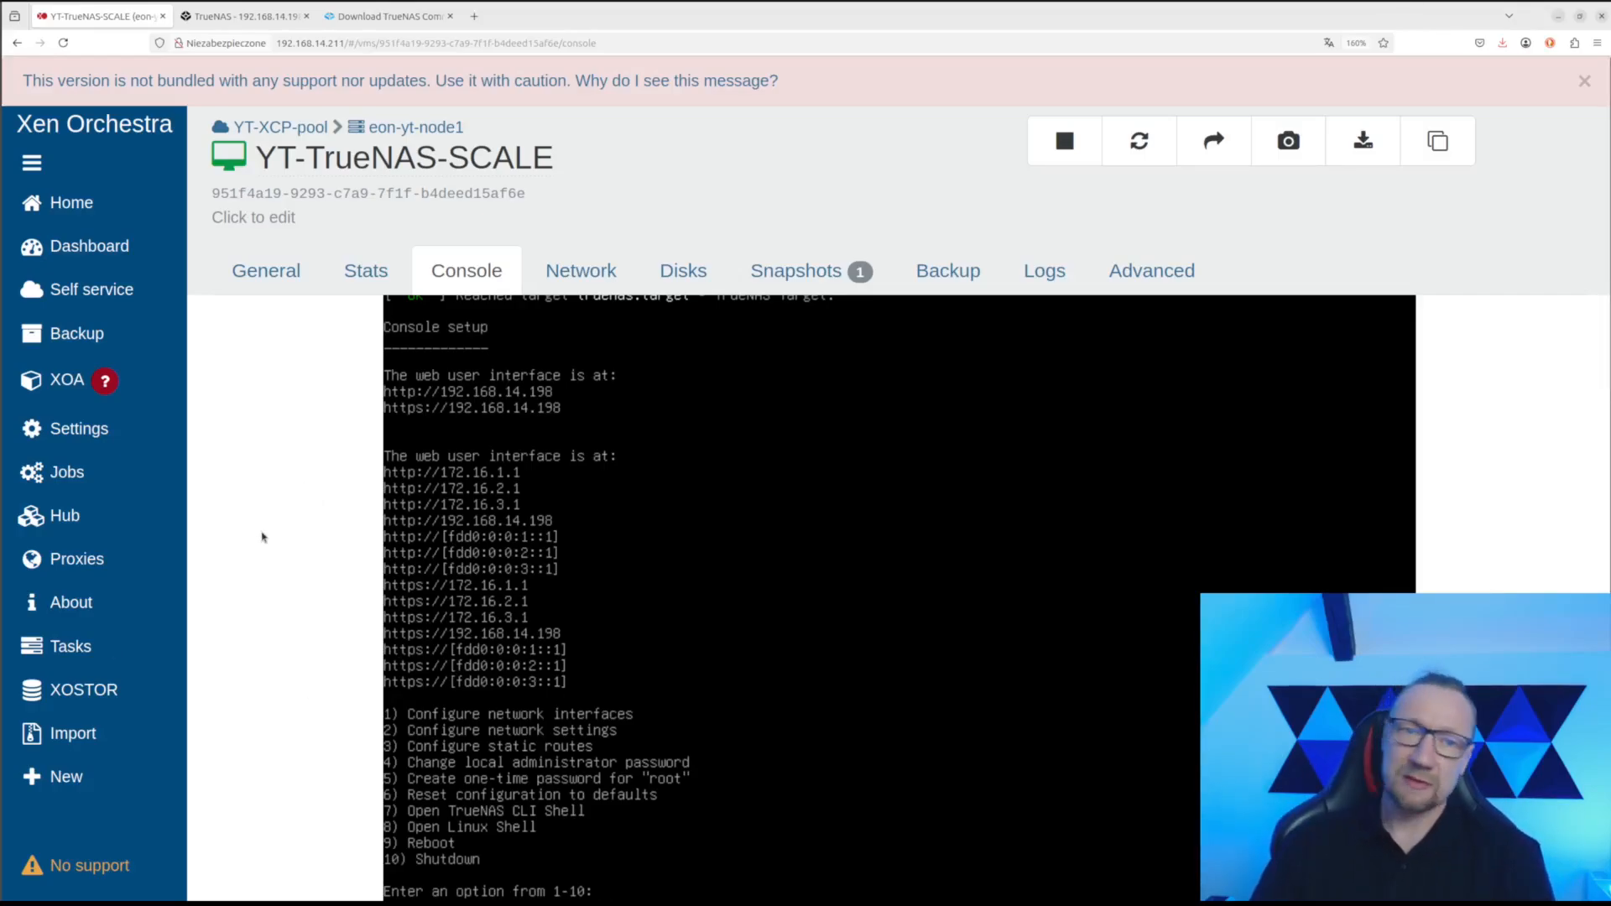
- Return to the TrueNAS web interface and log in as truenas_admin with the account password
click(242, 16)
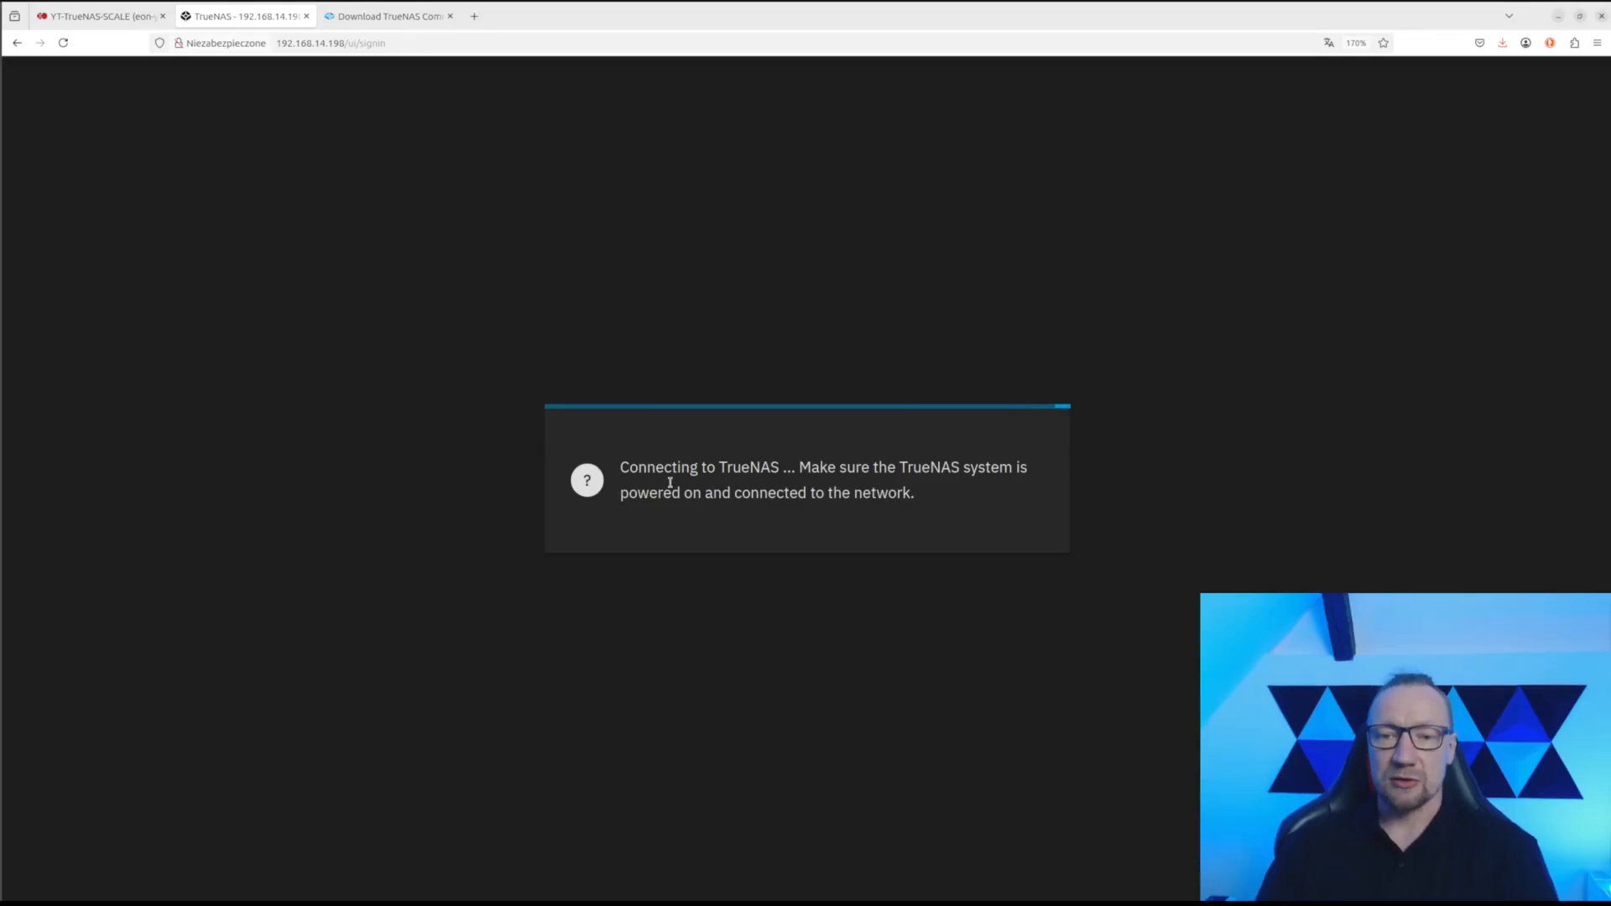
click(716, 477)
text(tr)
key(BackSpace)
key(BackSpace)
text(truenas_admin)
key(Tab)
text(••••••••)
key(Return)
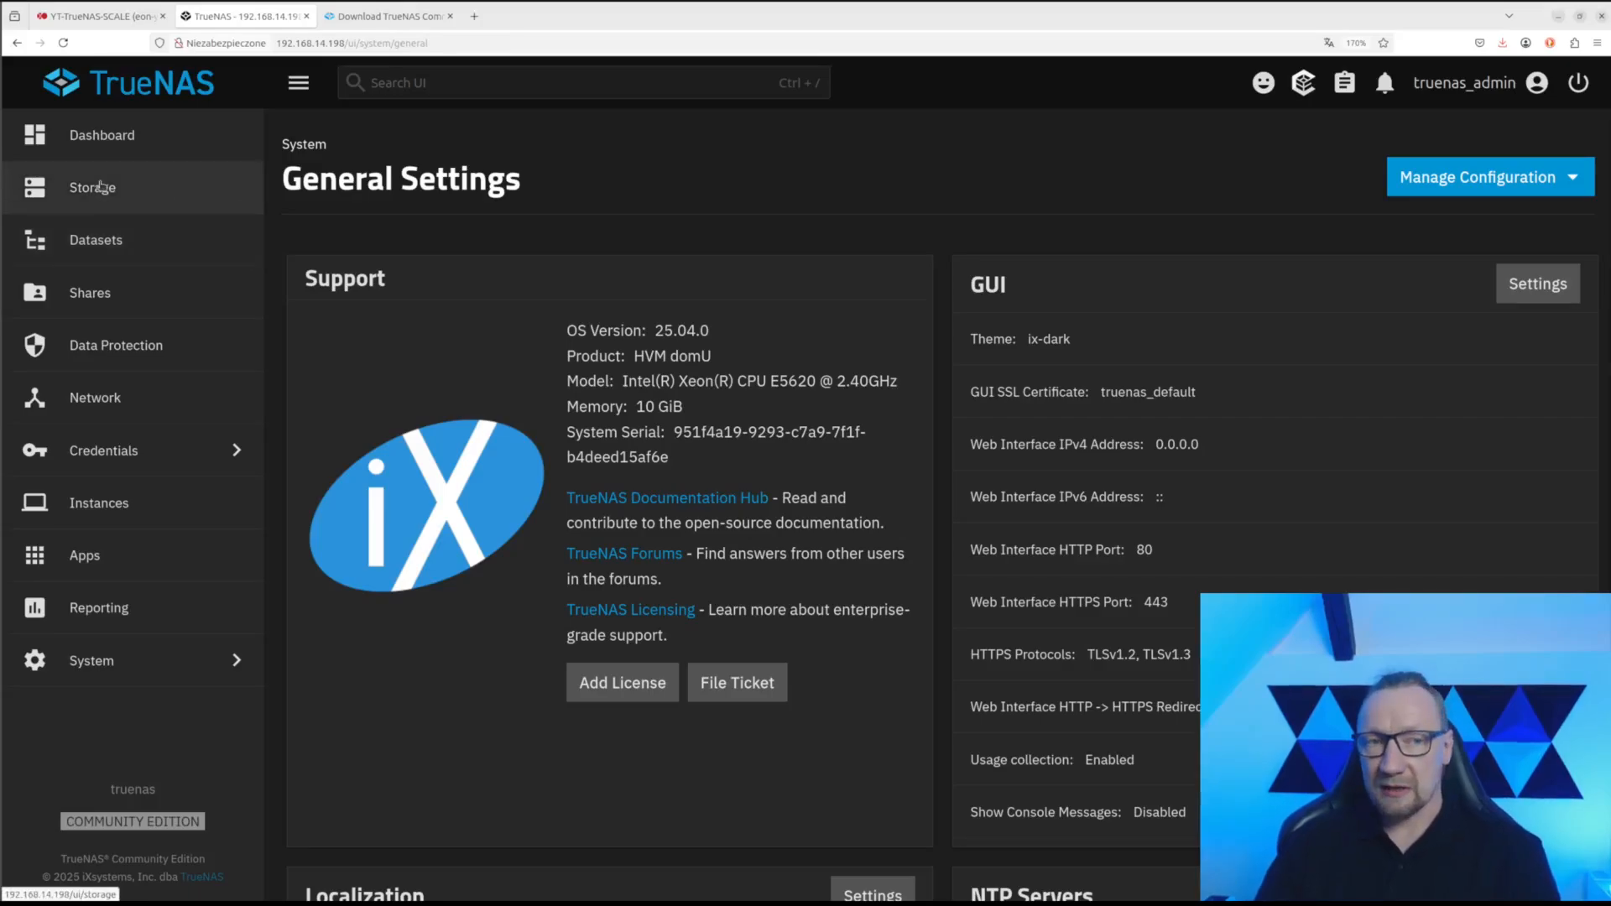
- Check the restored storage pool, the datasets and the installed applications
click(99, 187)
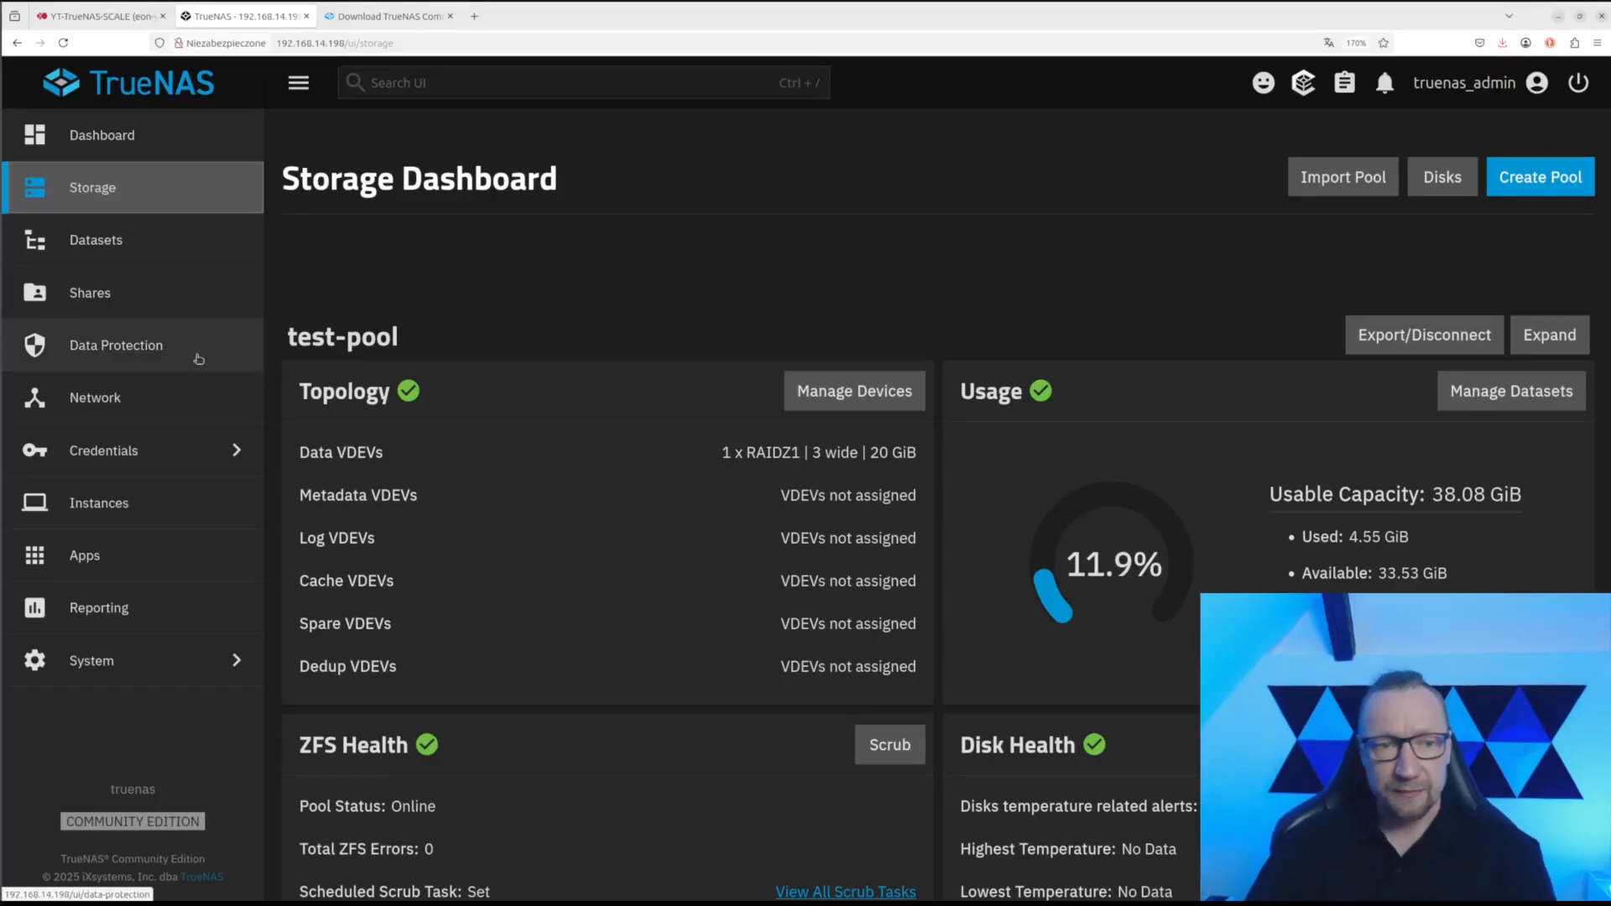
click(138, 239)
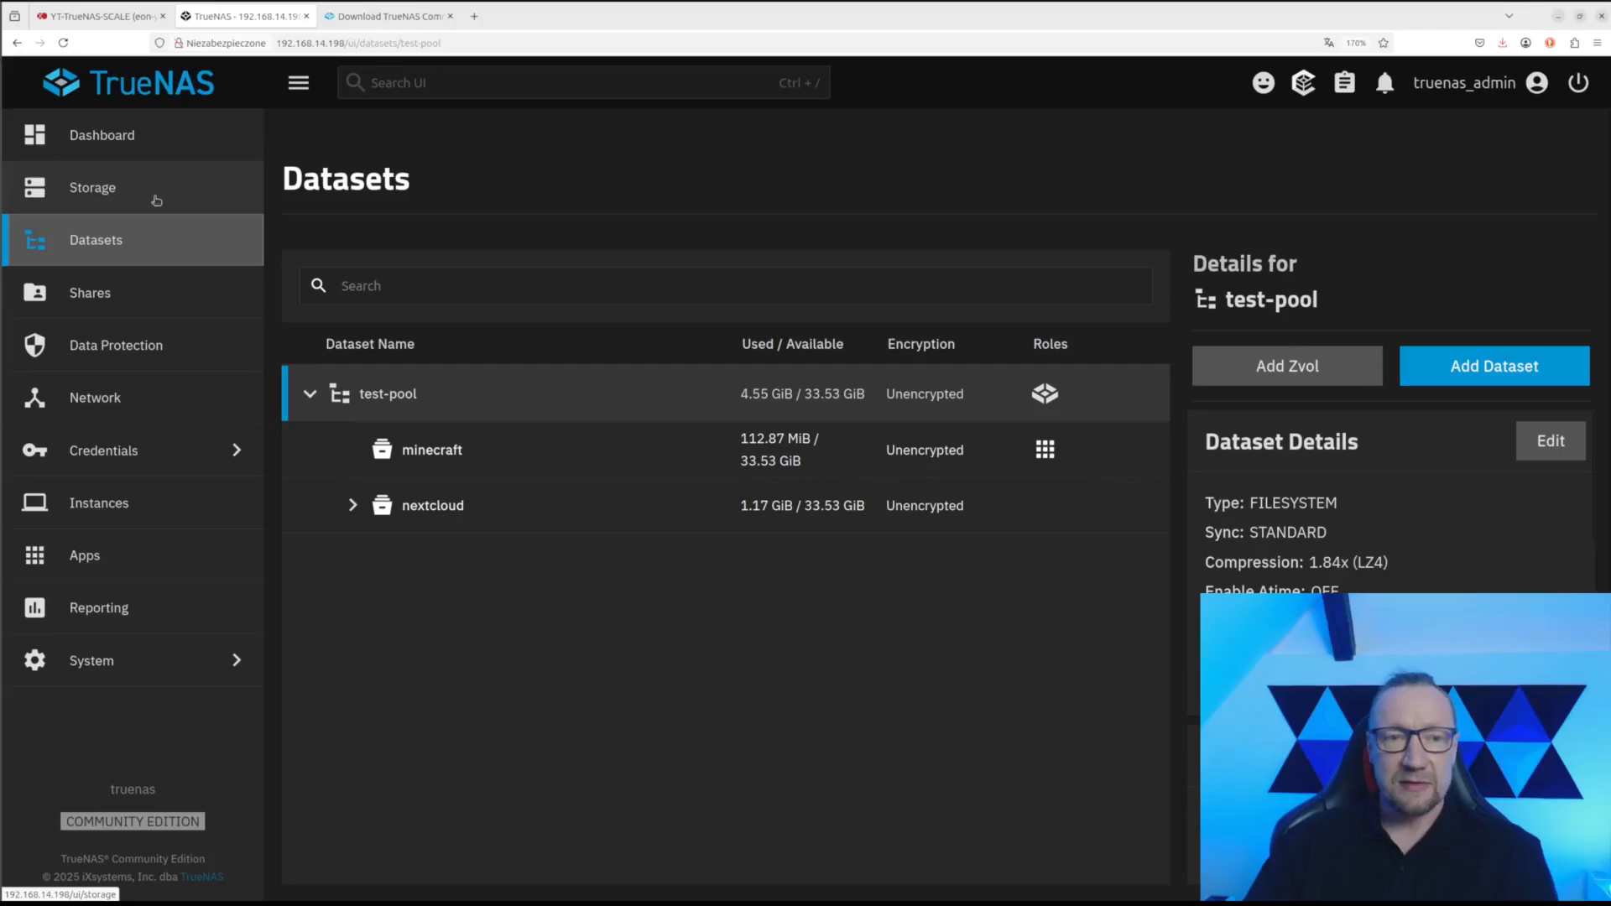
click(156, 199)
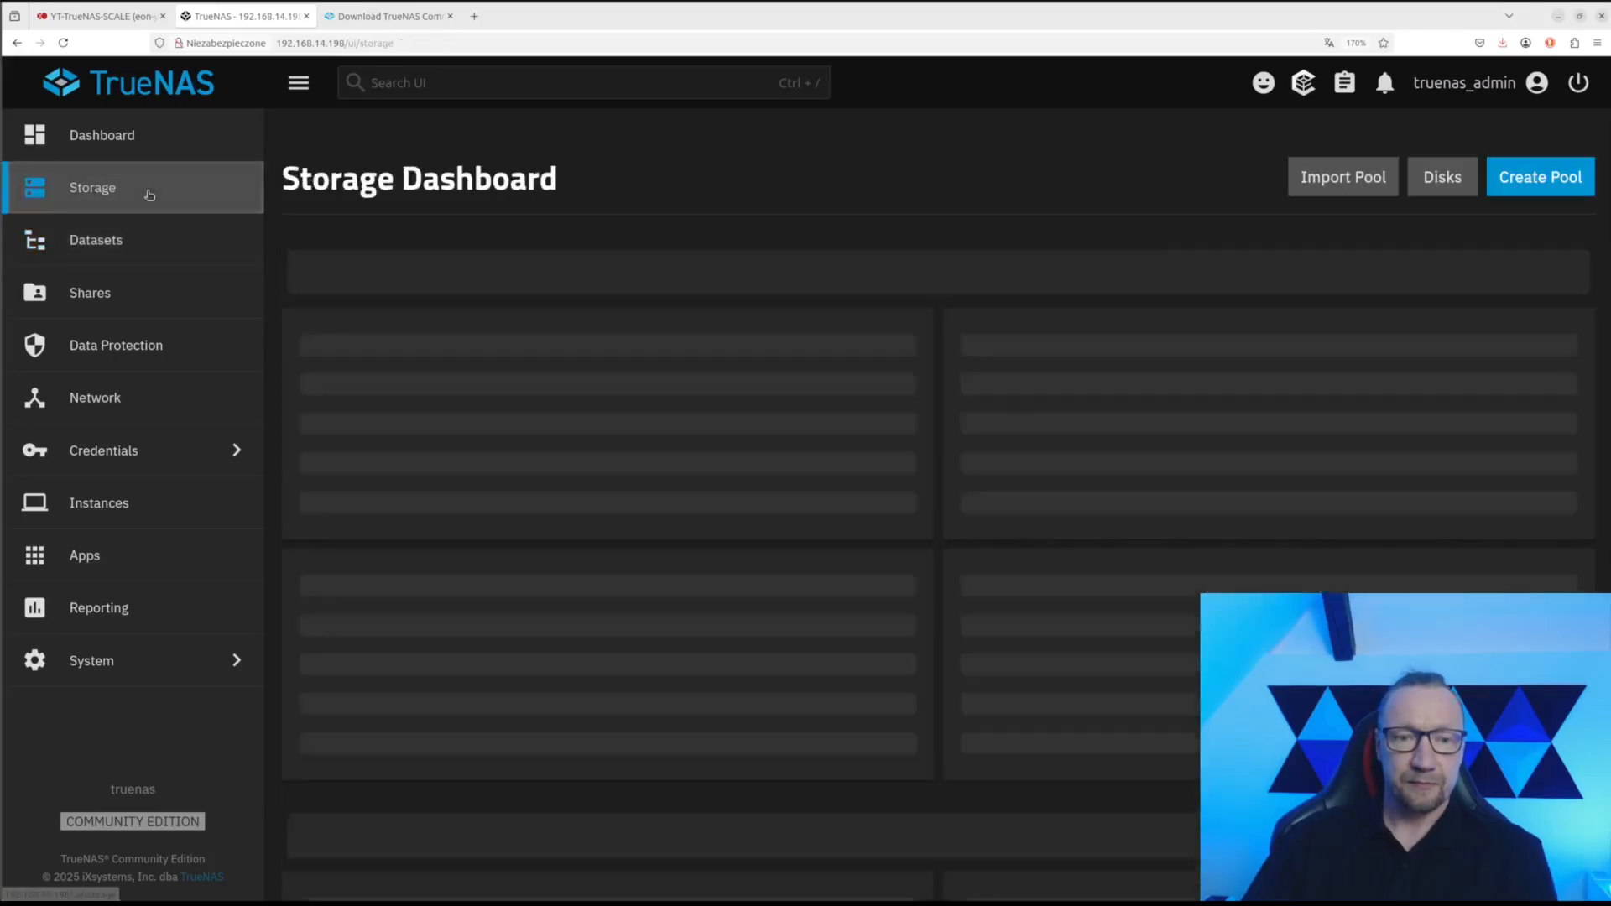
click(134, 562)
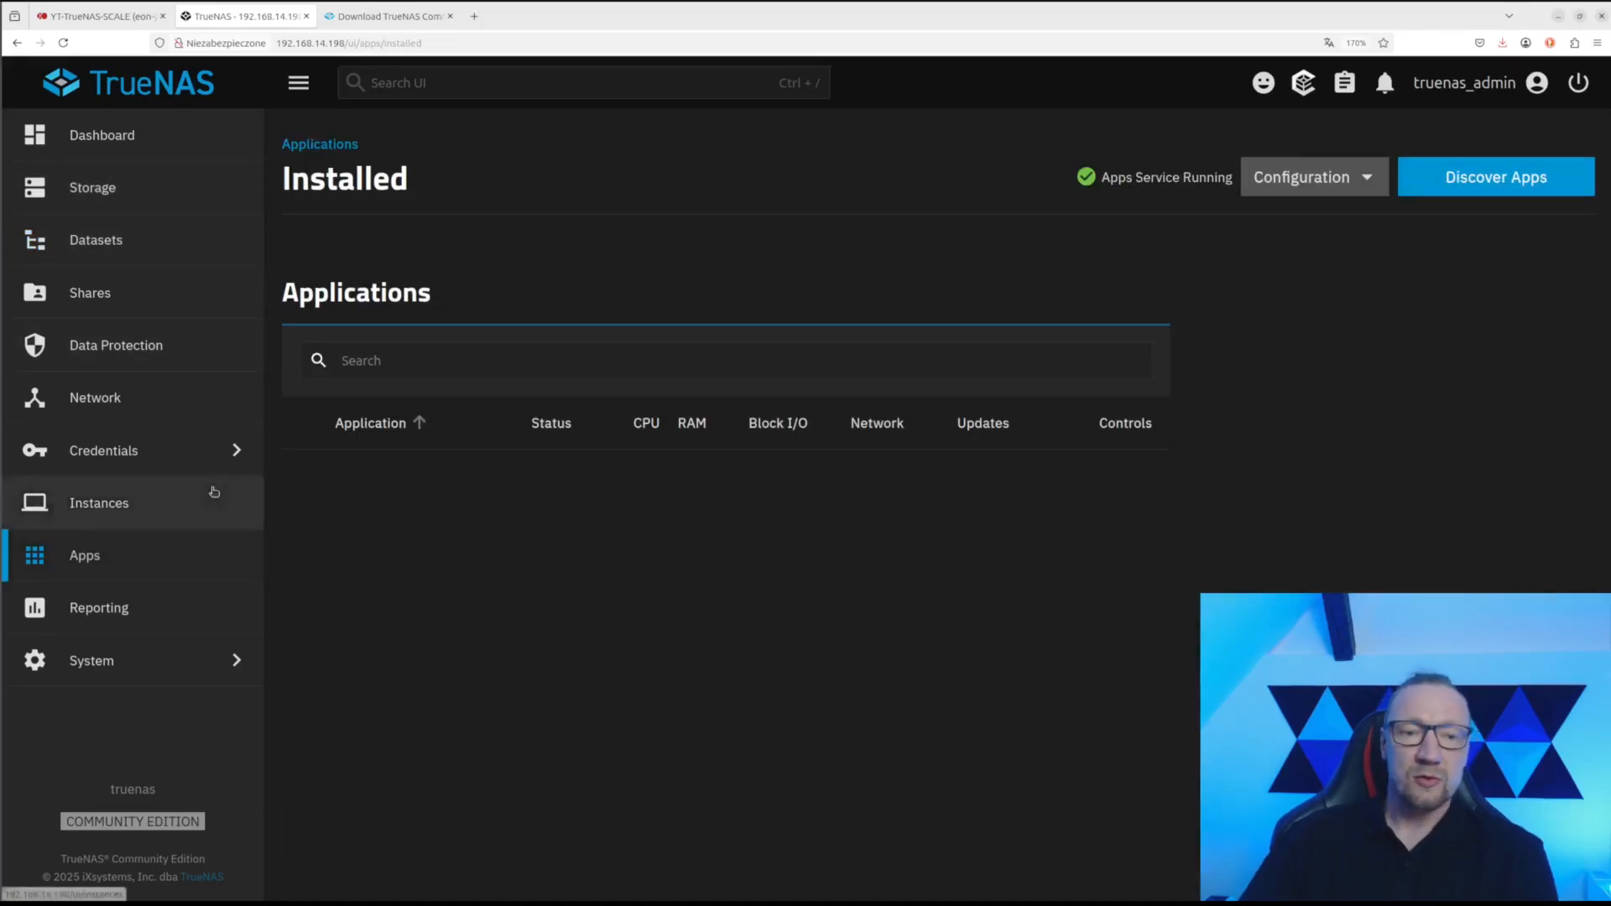